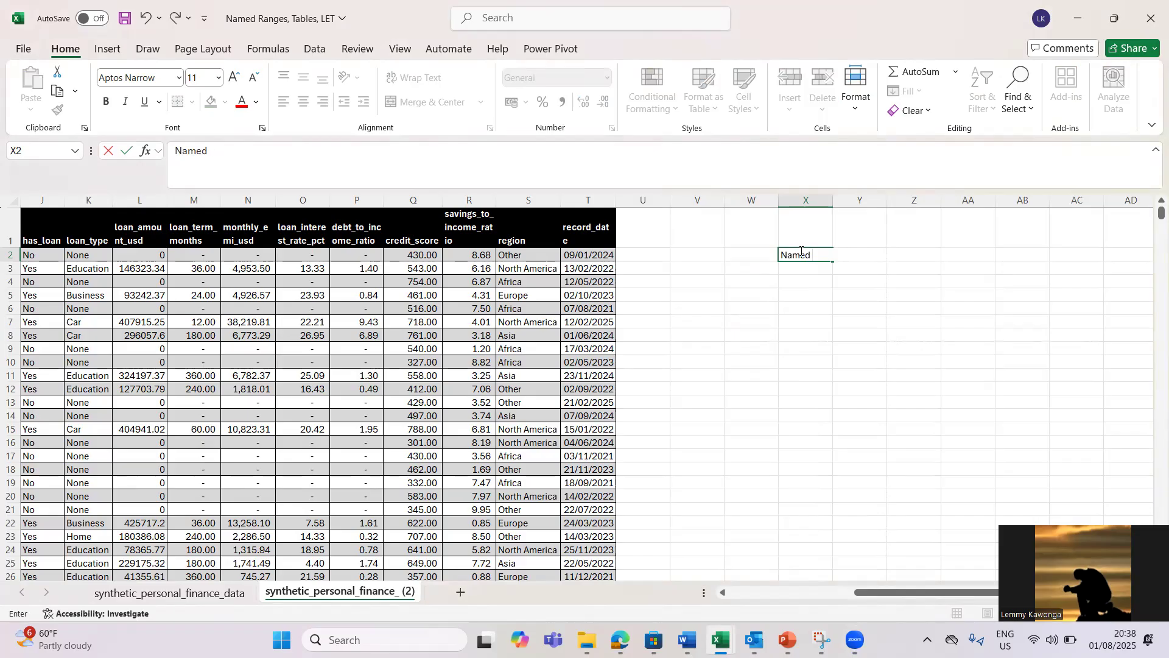
Step: Complete the heading "Named Ranges" in X2, then enter "Range" in X4 with the description "Group of Cells" in Y4
{"action": "type", "text": "Ranges"}
{"action": "key", "text": "Return"}
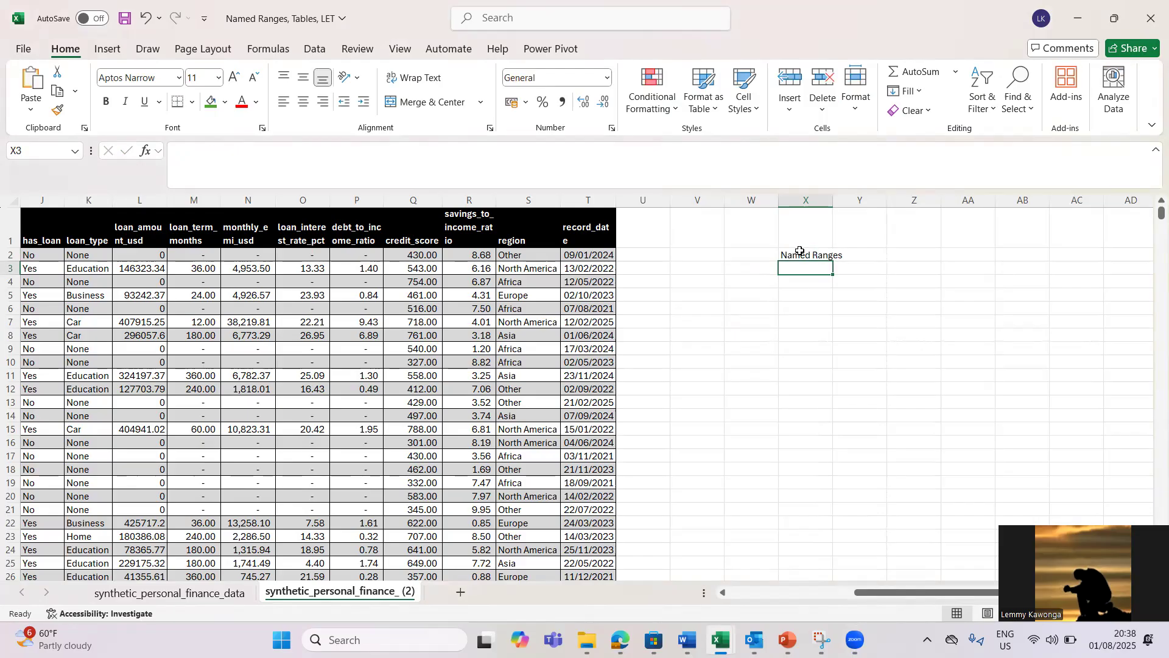
{"action": "left_click", "coordinate": [799, 284]}
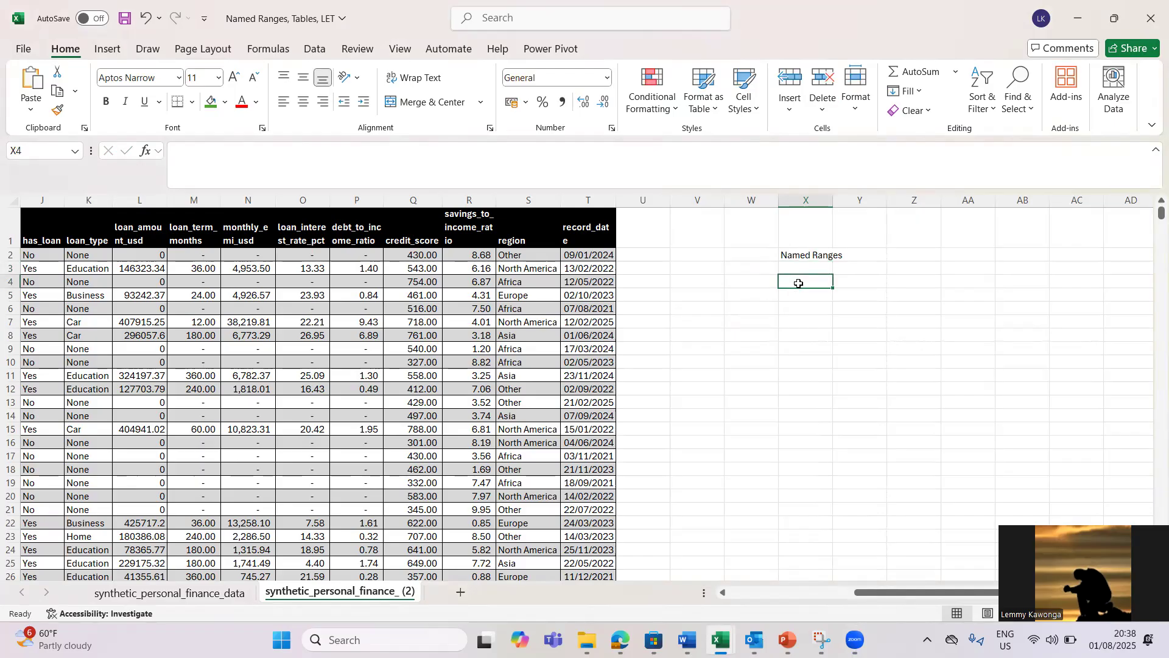
{"action": "type", "text": "Range"}
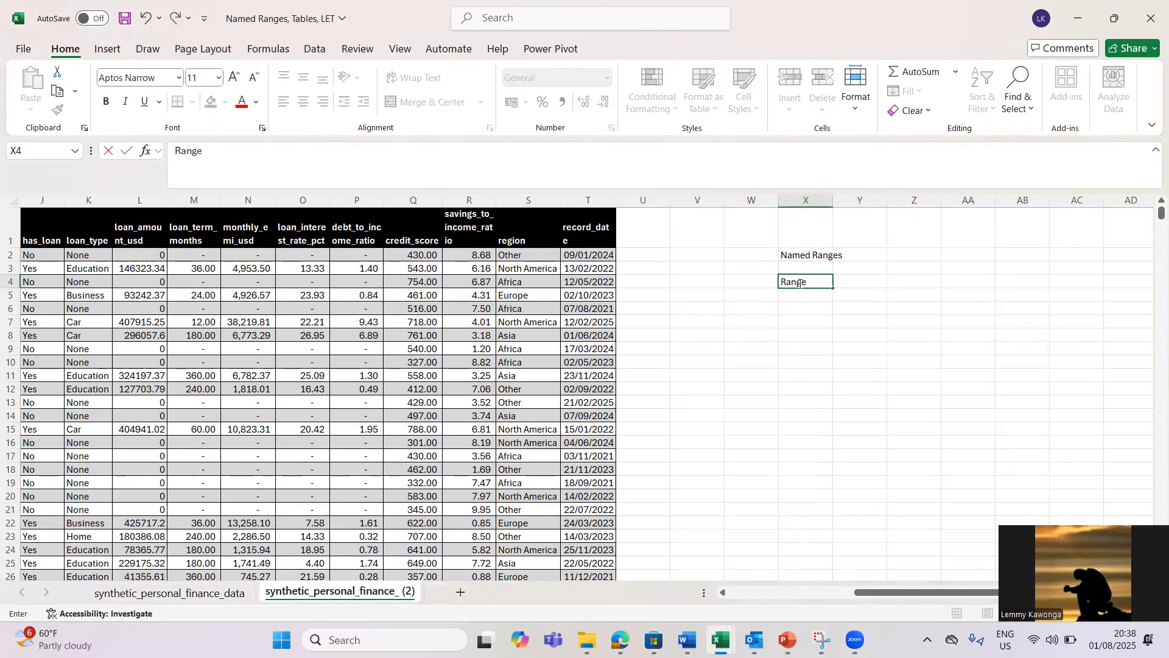
{"action": "key", "text": "Tab"}
{"action": "type", "text": "Gr"}
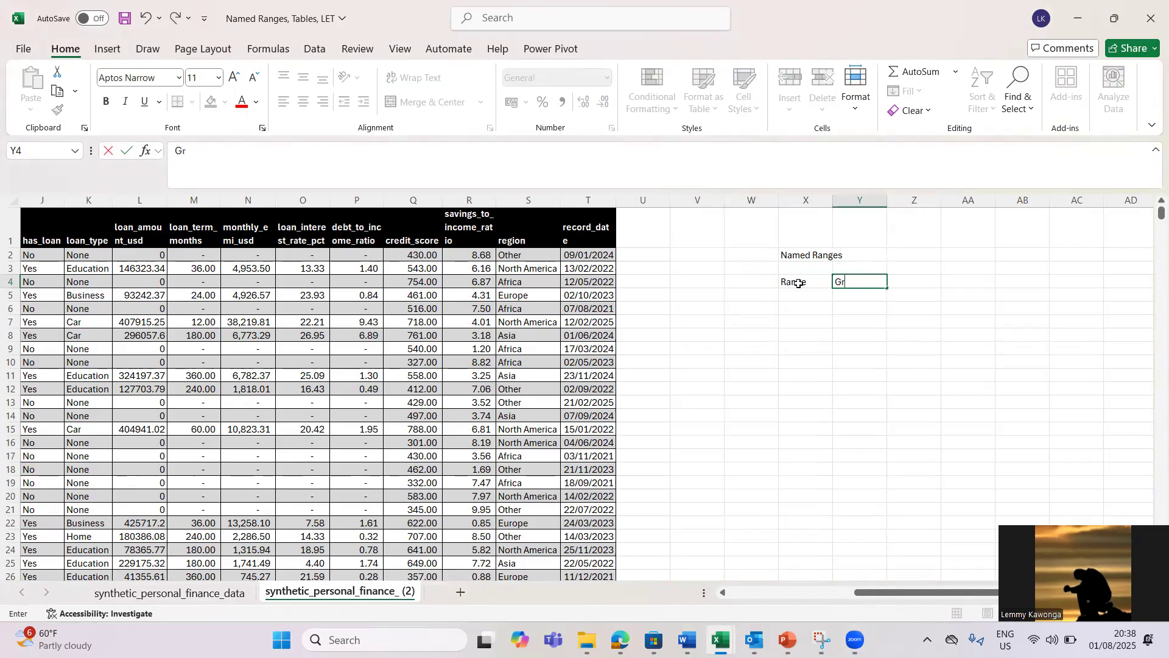
{"action": "type", "text": "oup of Cells"}
{"action": "left_click", "coordinate": [799, 283]}
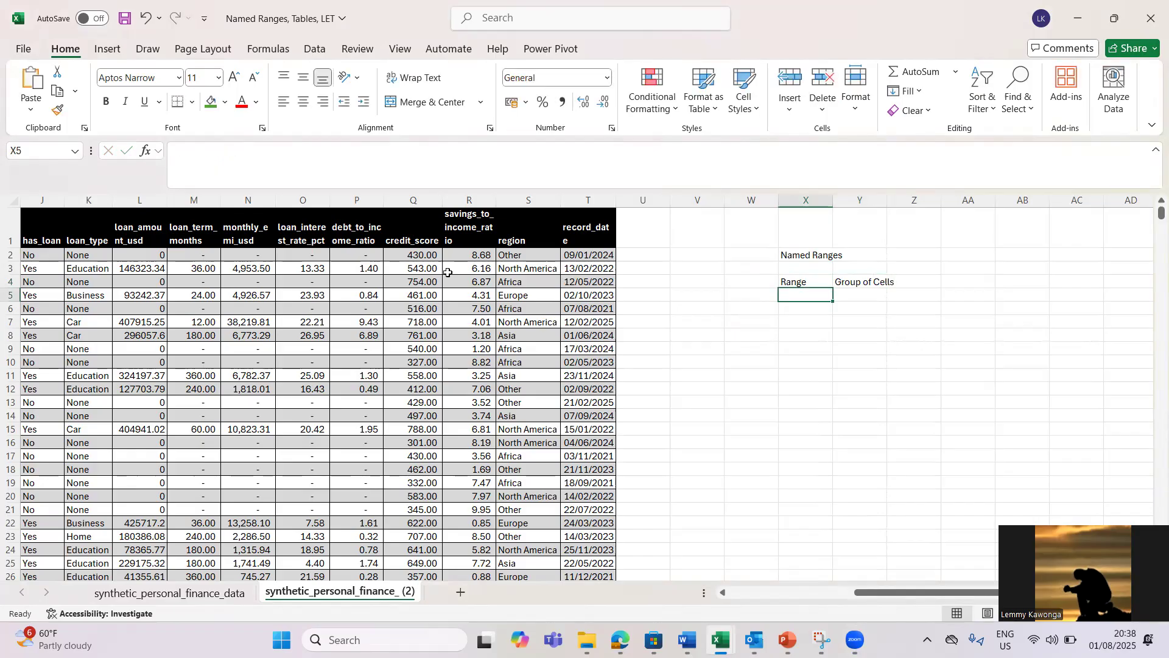
Step: Fill the credit_score cells Q2:Q14 with green
{"action": "left_click", "coordinate": [424, 255]}
{"action": "left_click_drag", "start_coordinate": [424, 255], "coordinate": [424, 416]}
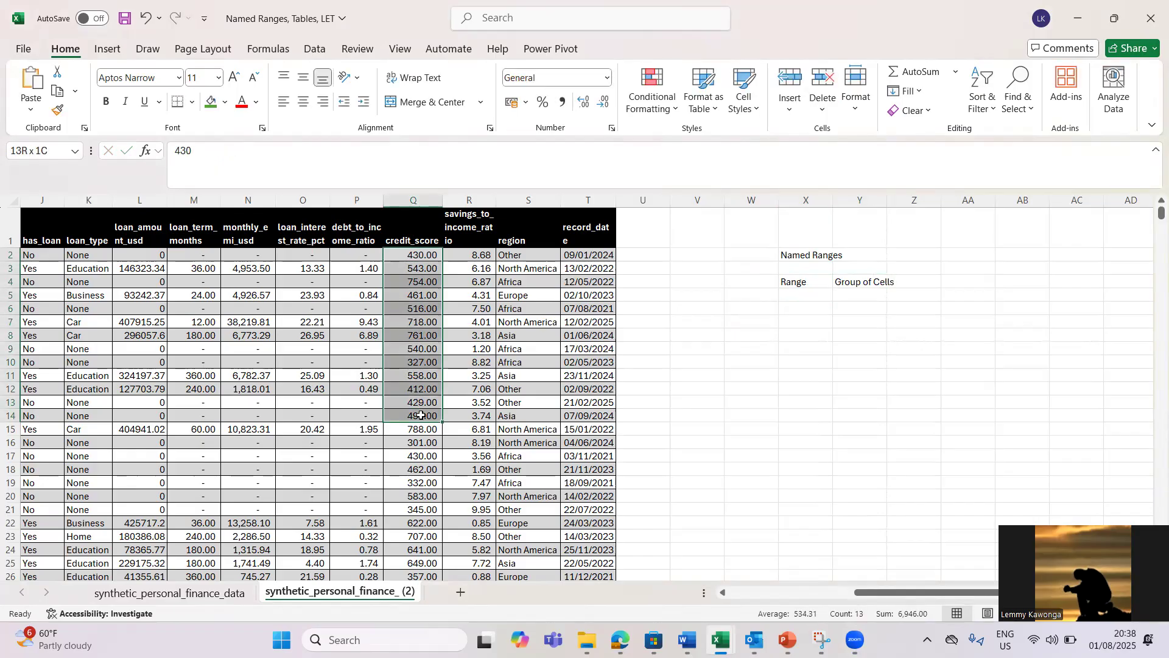
{"action": "left_click", "coordinate": [210, 102]}
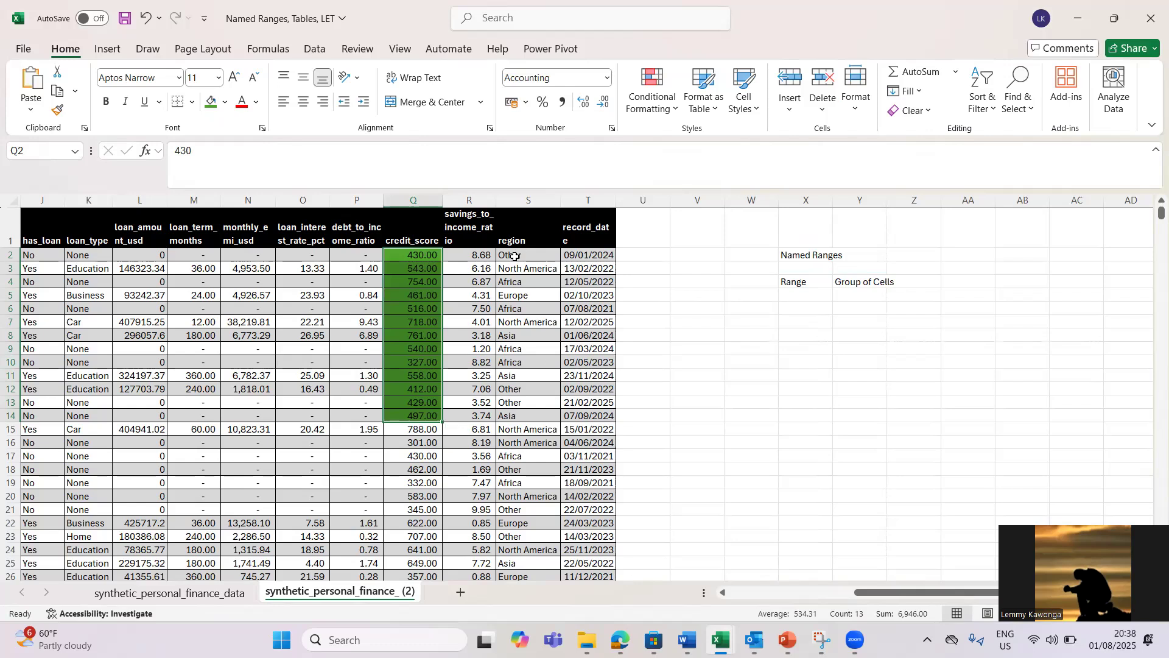
{"action": "left_click", "coordinate": [515, 257]}
{"action": "left_click_drag", "start_coordinate": [516, 257], "coordinate": [518, 347]}
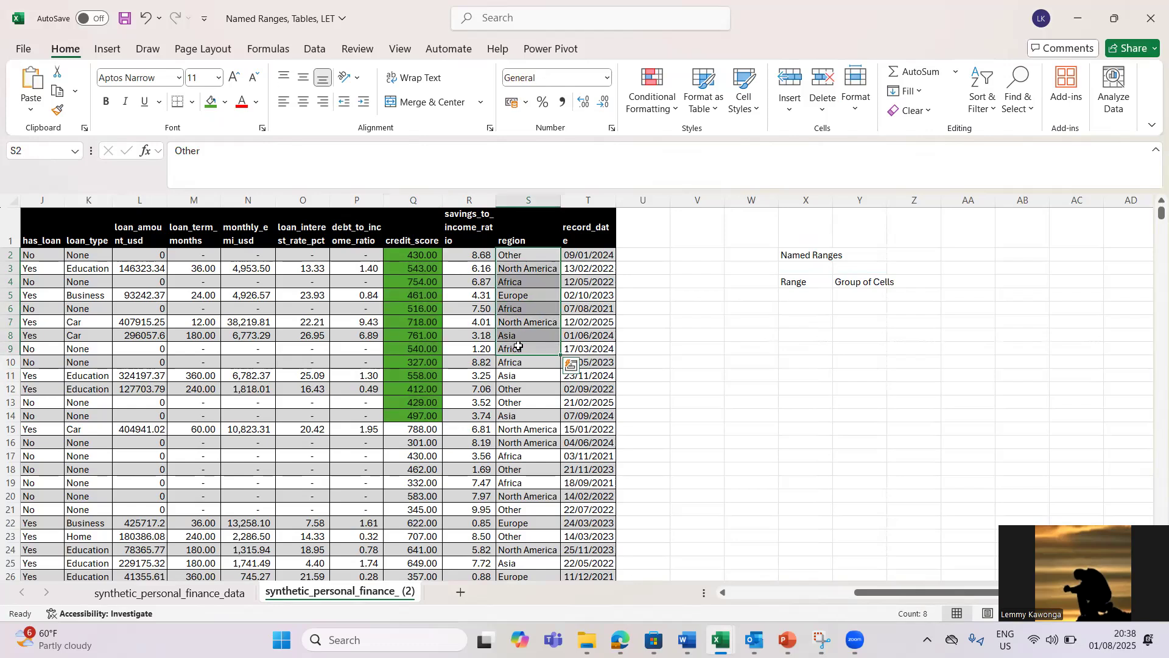
{"action": "left_click_drag", "start_coordinate": [461, 255], "coordinate": [467, 327]}
{"action": "left_click", "coordinate": [515, 362]}
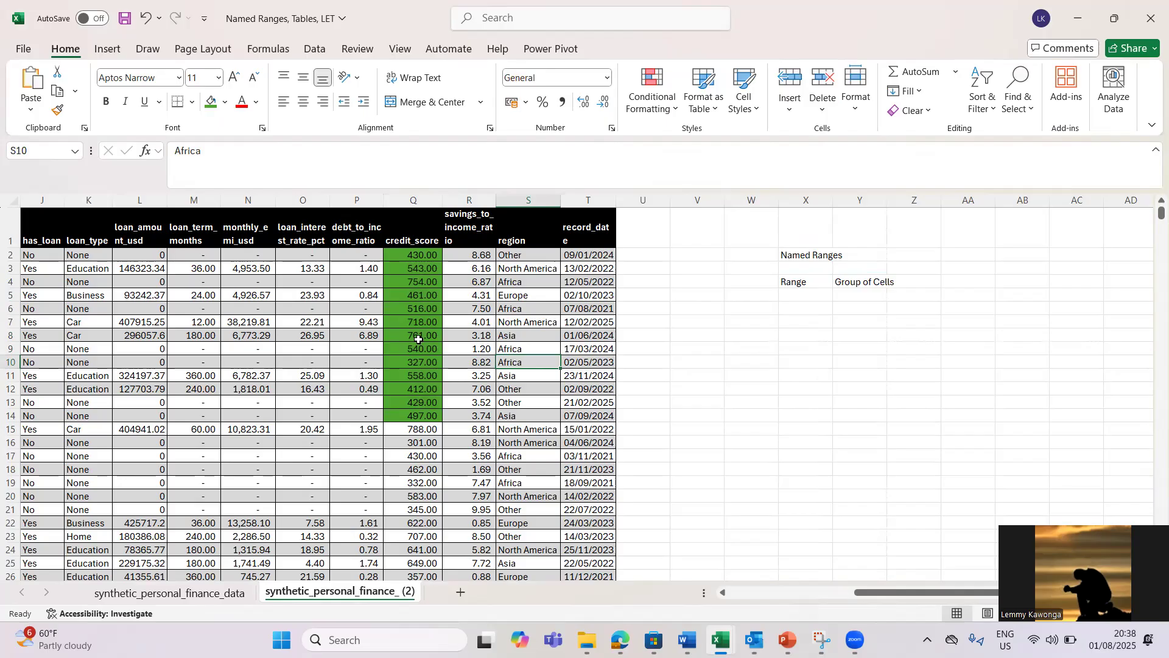
{"action": "left_click", "coordinate": [397, 348]}
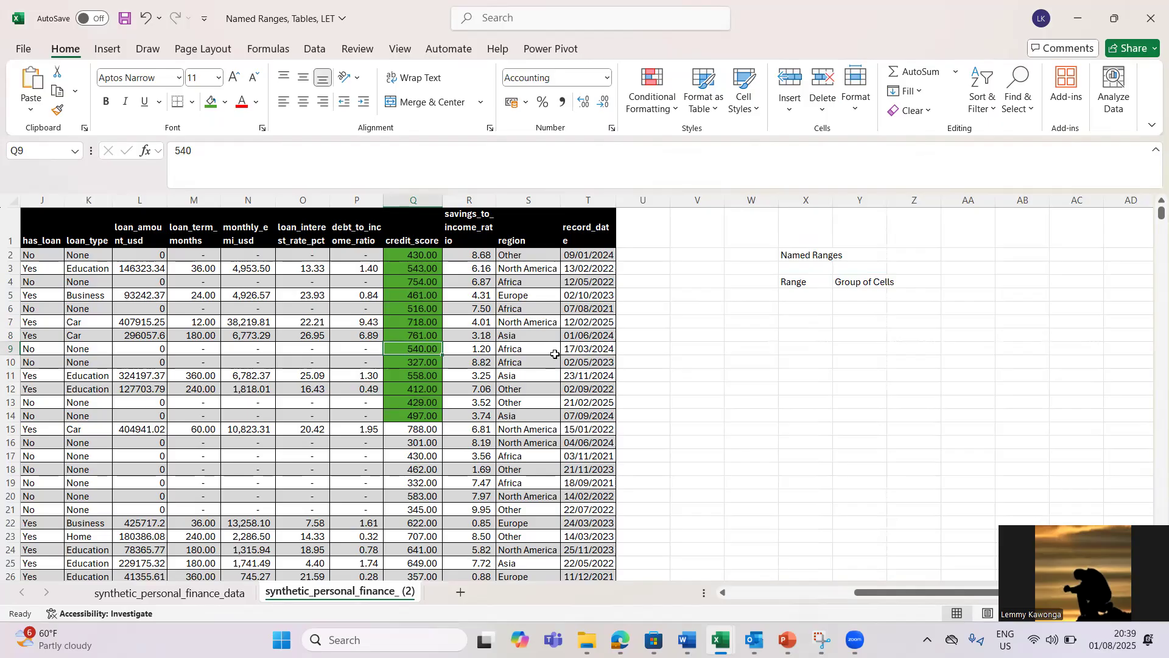
Step: Add up the green credit scores in X6 with the formula =SUM(Q2:Q14)
{"action": "left_click", "coordinate": [799, 307]}
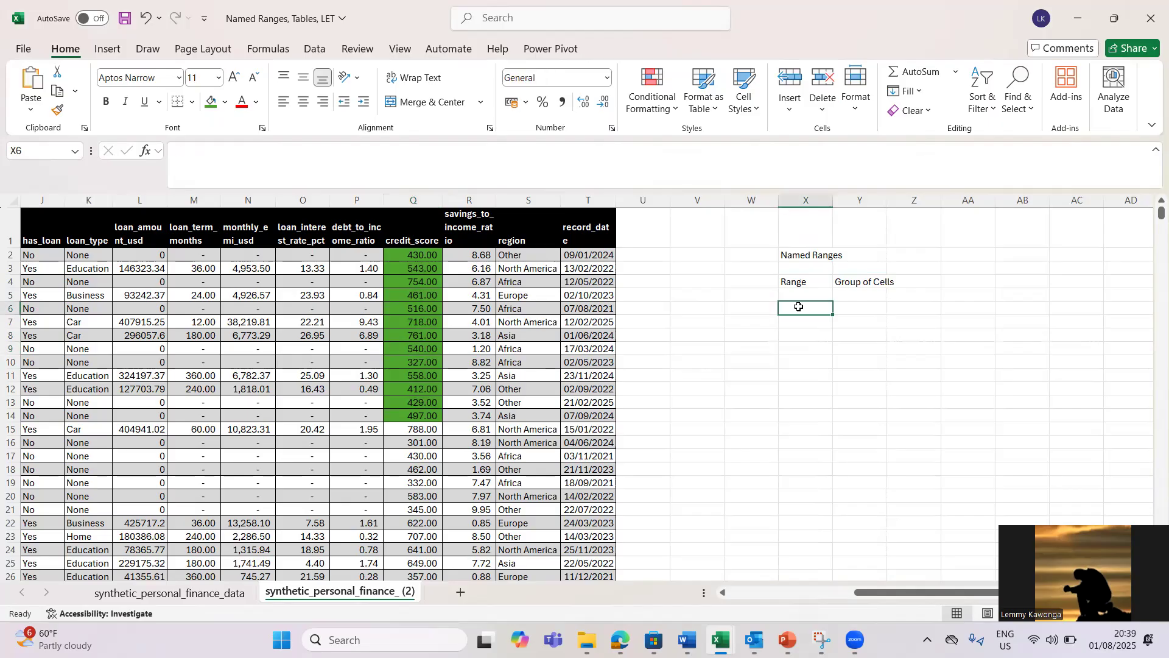
{"action": "type", "text": "=sum"}
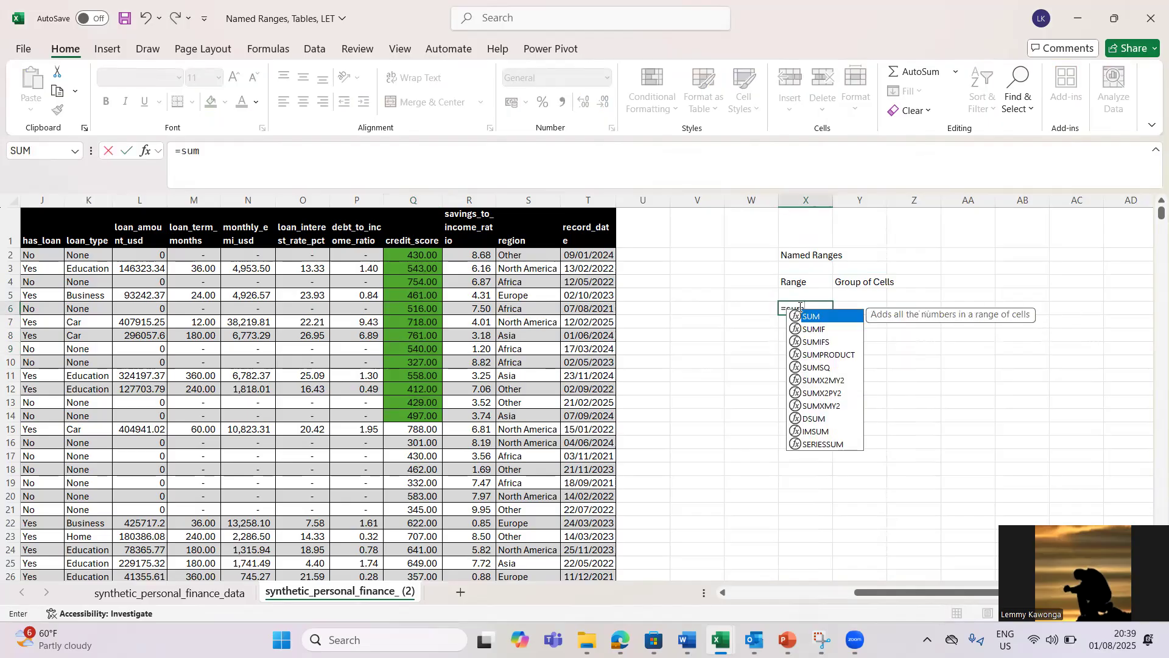
{"action": "key", "text": "Tab"}
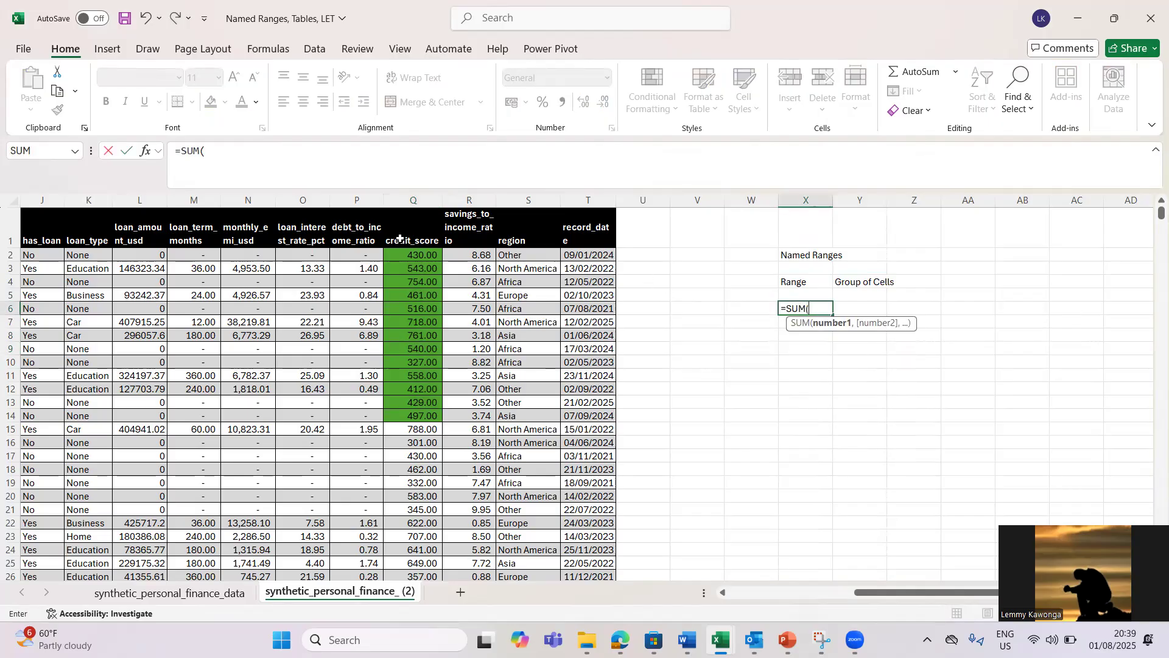
{"action": "left_click", "coordinate": [416, 255]}
{"action": "key", "text": "shift+Down"}
{"action": "key", "text": "shift+Down"}
{"action": "key", "text": "shift+Down"}
{"action": "key", "text": "shift+Down"}
{"action": "key", "text": "shift+Down"}
{"action": "key", "text": "shift+Down"}
{"action": "key", "text": "shift+Down"}
{"action": "key", "text": "shift+Down"}
{"action": "key", "text": "shift+Down"}
{"action": "key", "text": "shift+Down"}
{"action": "key", "text": "shift+Down"}
{"action": "key", "text": "shift+Down"}
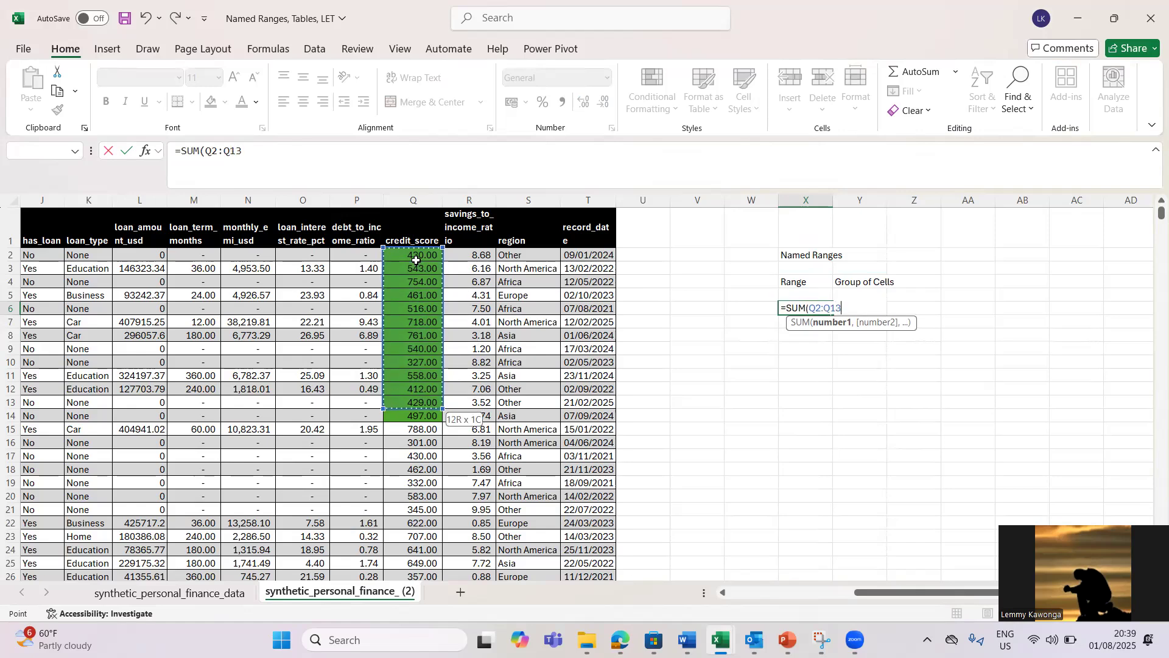
{"action": "key", "text": "Return"}
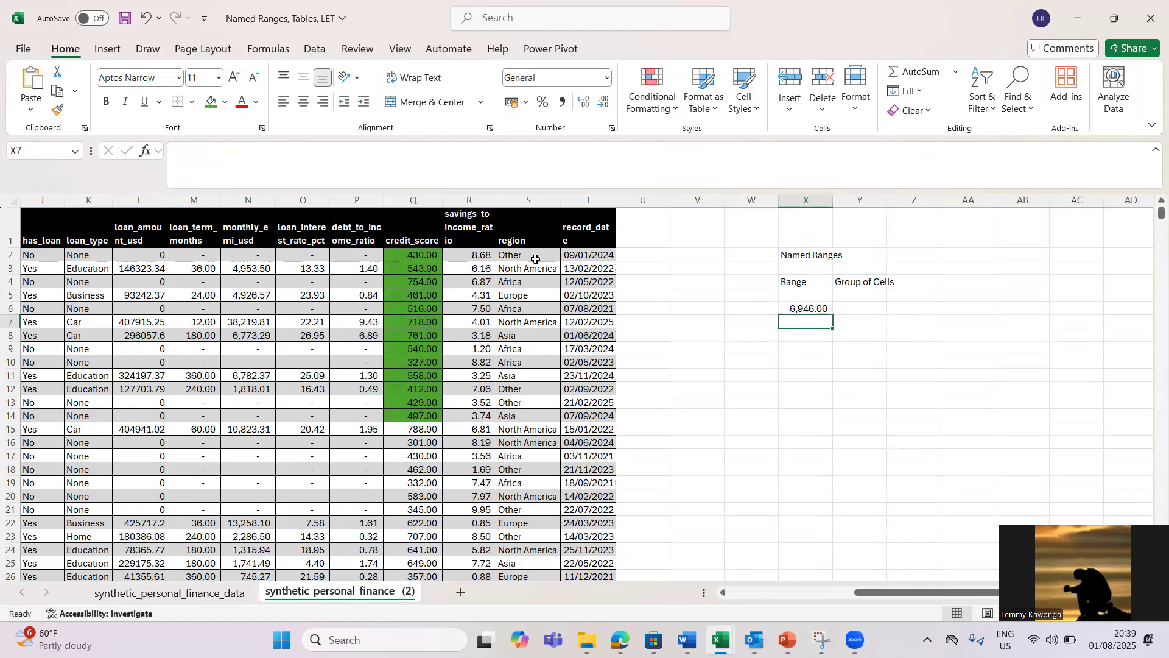
{"action": "left_click_drag", "start_coordinate": [417, 257], "coordinate": [413, 416]}
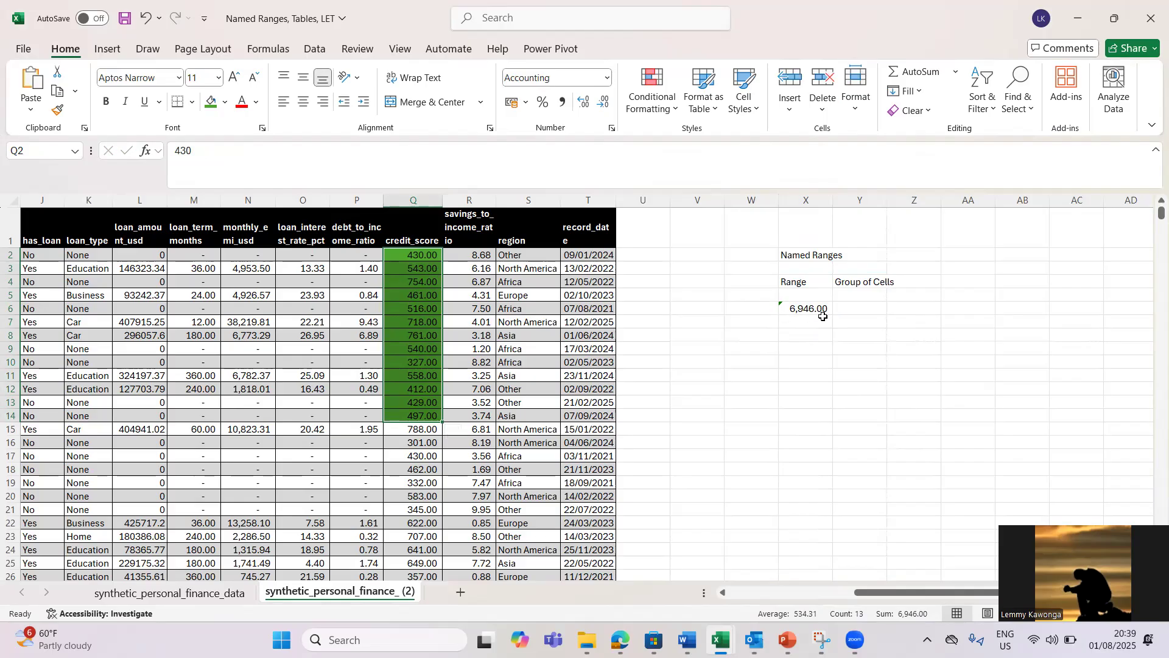
{"action": "left_click", "coordinate": [805, 306]}
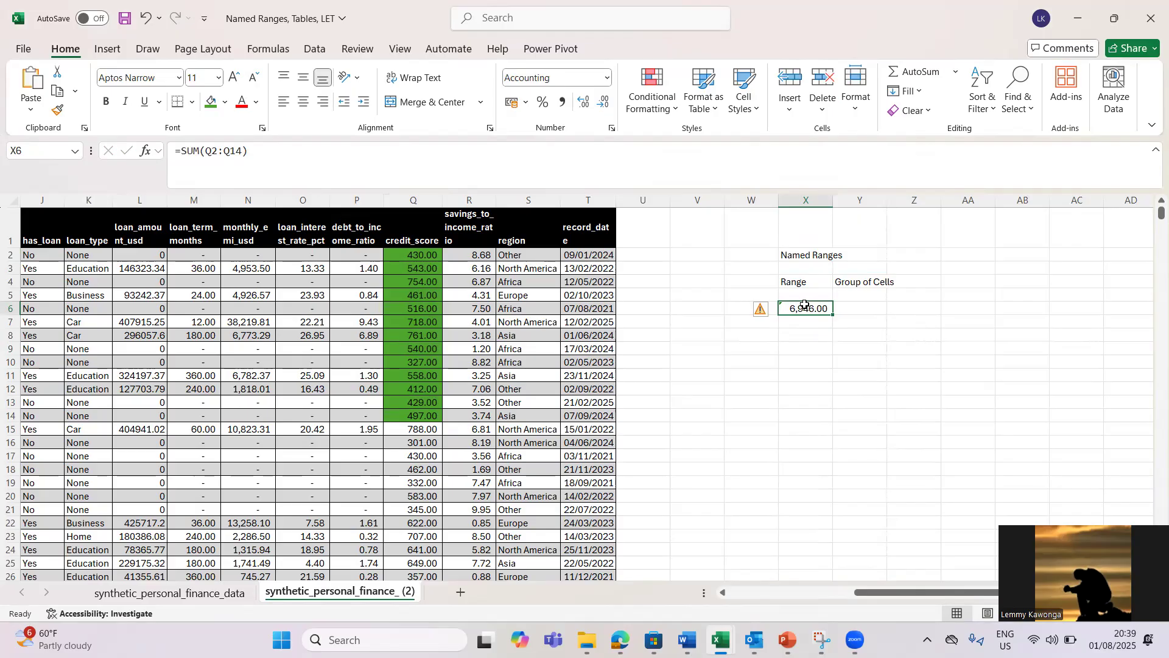
Step: Label the credit score total by entering "Sum" in W6
{"action": "left_click", "coordinate": [740, 308]}
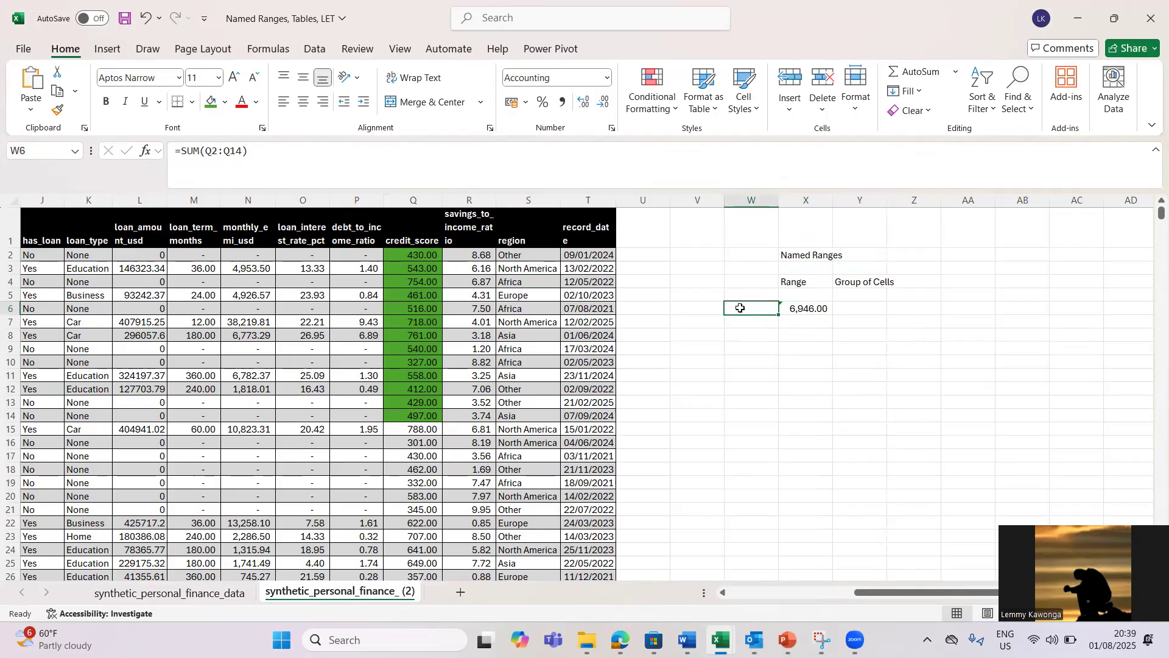
{"action": "type", "text": "Sum"}
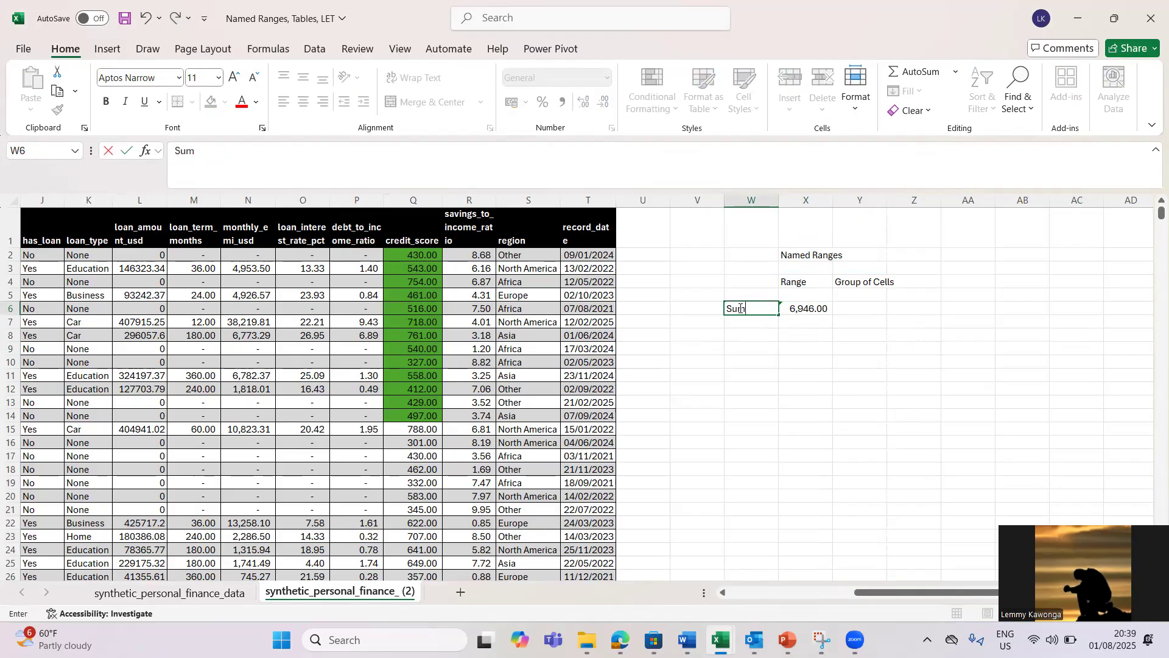
{"action": "key", "text": "Tab"}
{"action": "left_click", "coordinate": [746, 329]}
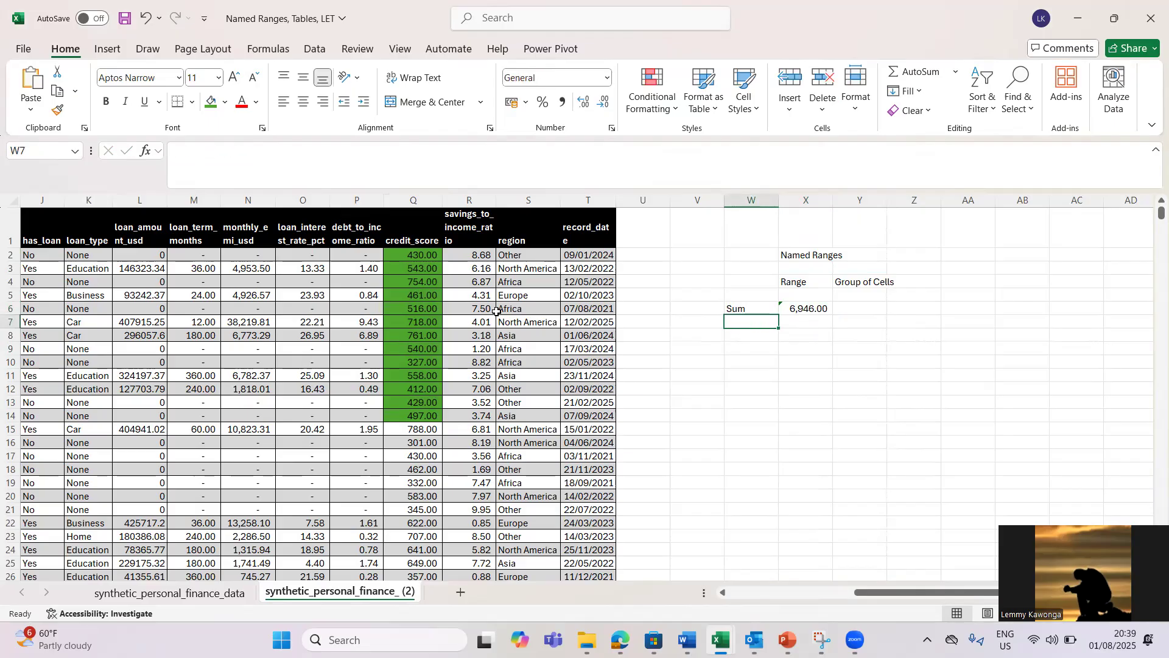
{"action": "left_click", "coordinate": [415, 256]}
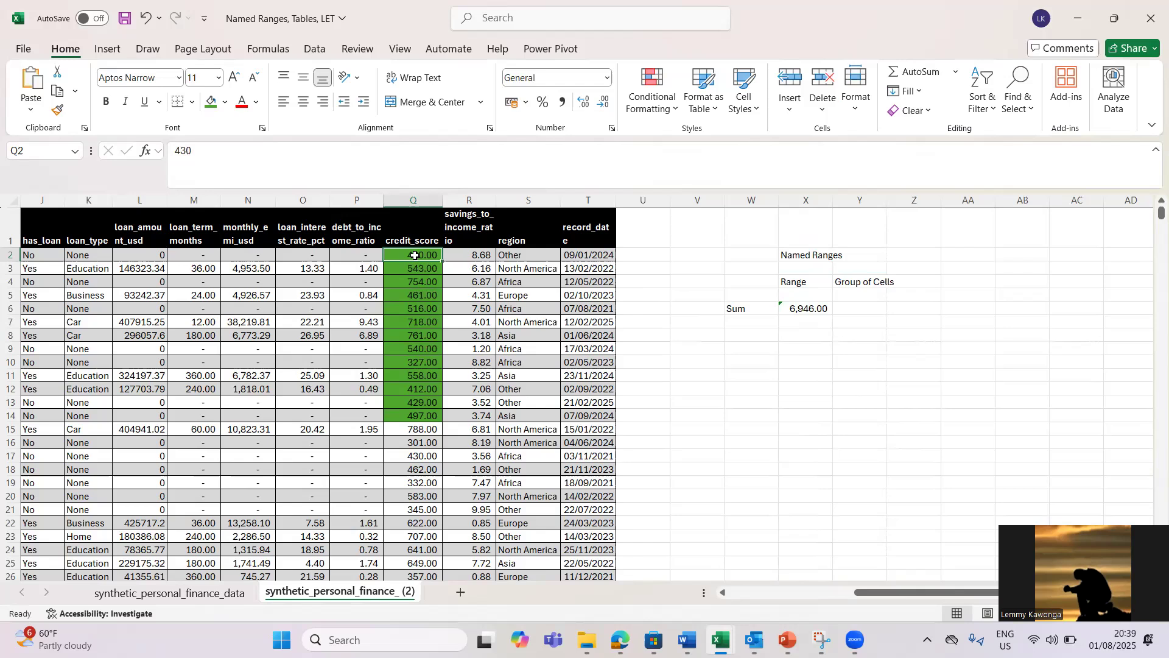
{"action": "left_click", "coordinate": [419, 225]}
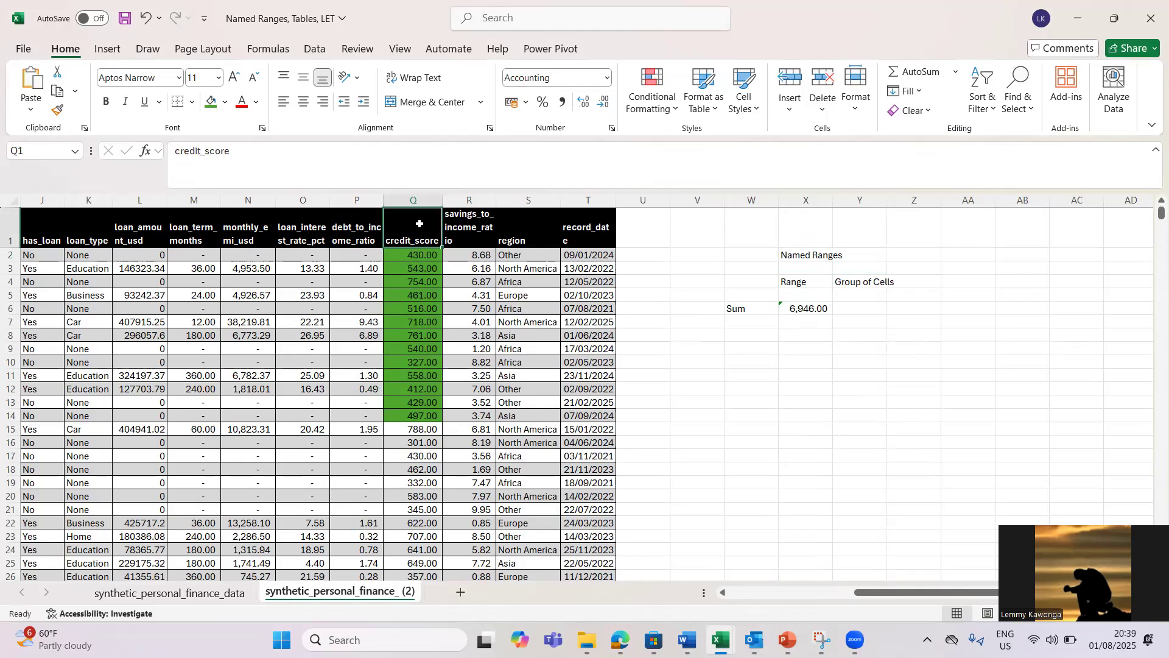
{"action": "left_click", "coordinate": [412, 257]}
{"action": "left_click_drag", "start_coordinate": [412, 257], "coordinate": [417, 407]}
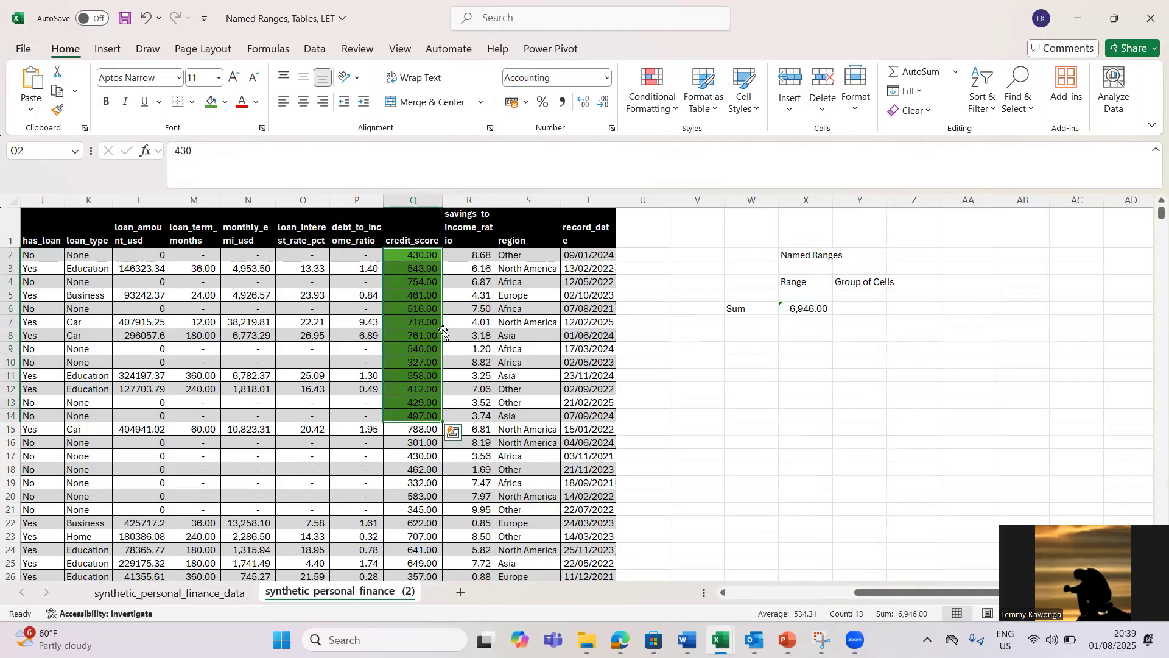
{"action": "left_click", "coordinate": [455, 310]}
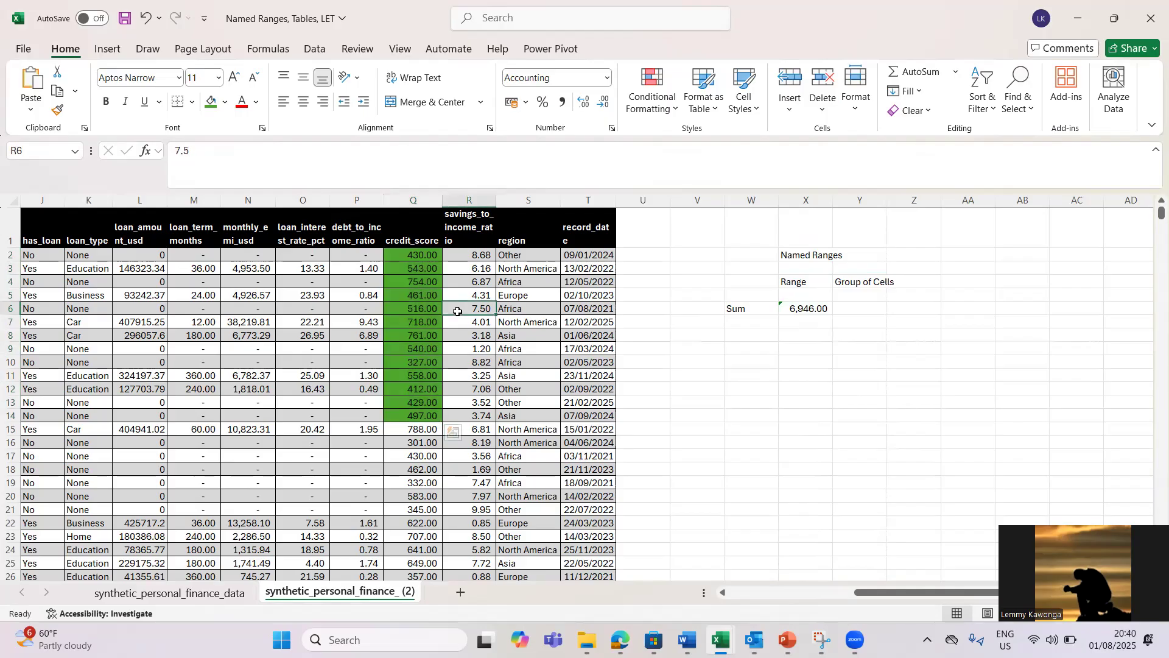
Step: Try to name the green credit score range Q2:Q14 "Credit Score", with a space in the name
{"action": "left_click", "coordinate": [412, 256]}
{"action": "left_click_drag", "start_coordinate": [412, 255], "coordinate": [412, 416]}
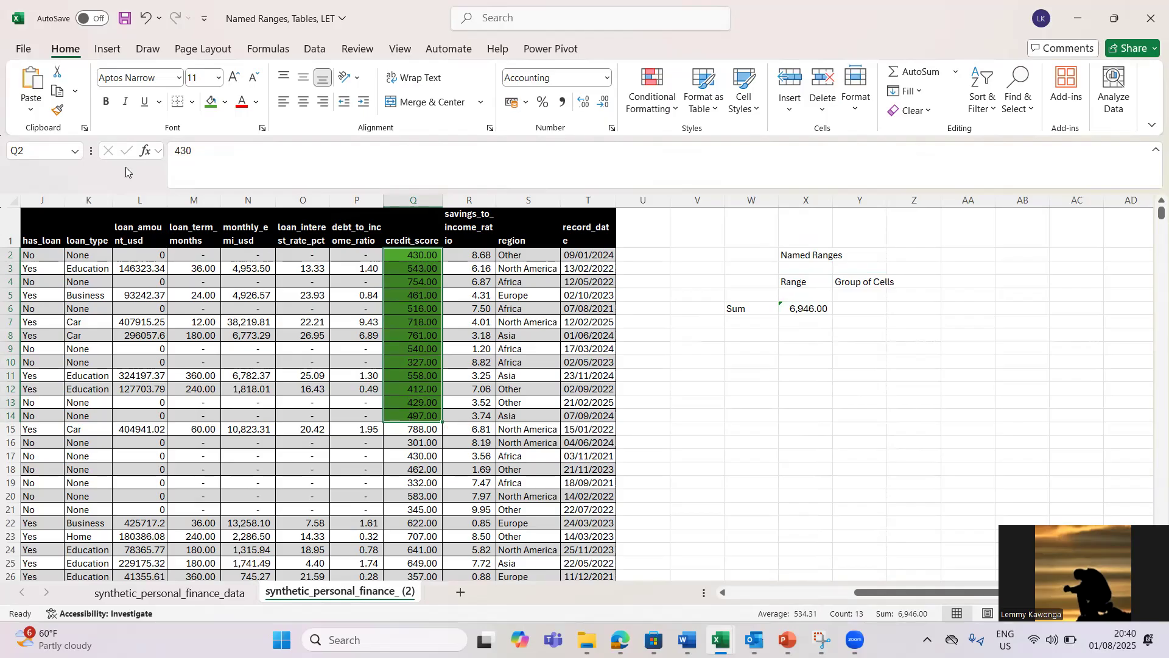
{"action": "left_click", "coordinate": [58, 151]}
{"action": "type", "text": "Credit Score"}
{"action": "key", "text": "Return"}
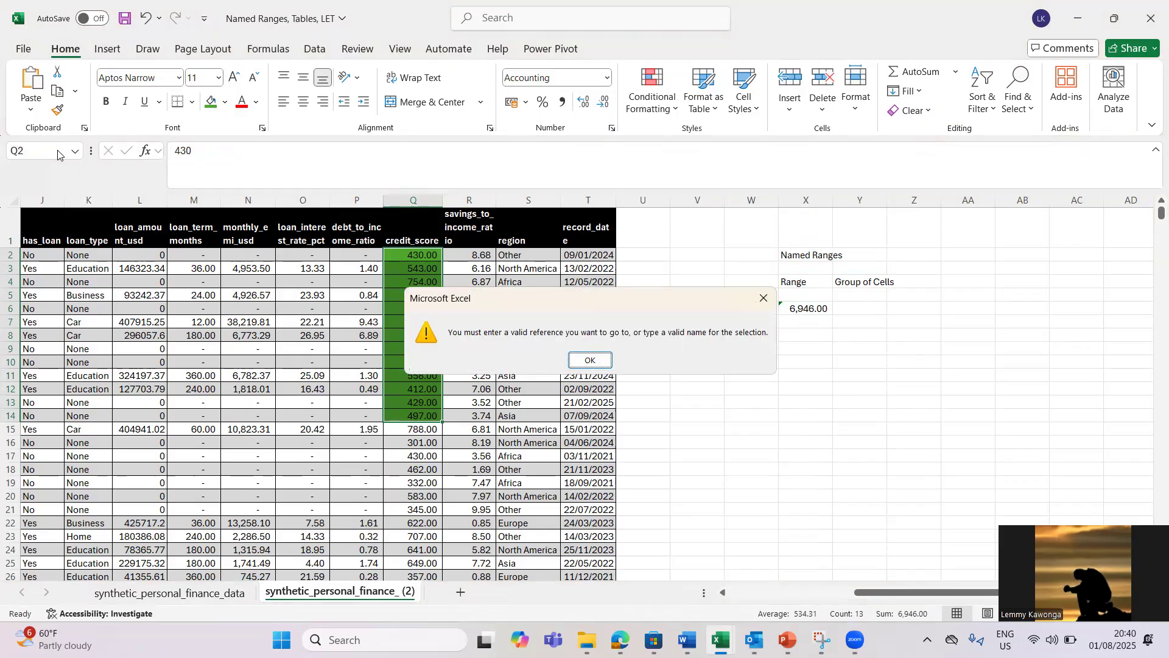
{"action": "left_click", "coordinate": [587, 361]}
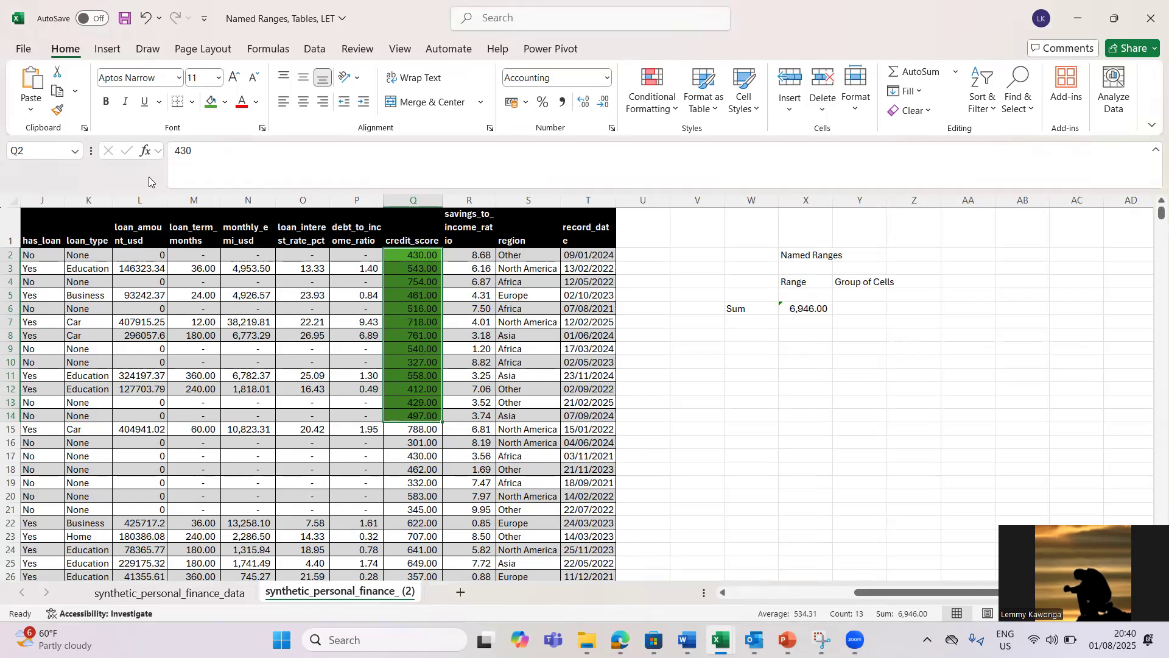
Step: Define the name Credit_Score for the green credit score range Q2:Q14, using an underscore between the words
{"action": "left_click", "coordinate": [45, 152]}
{"action": "type", "text": "Crdit"}
{"action": "key", "text": "BackSpace"}
{"action": "key", "text": "BackSpace"}
{"action": "key", "text": "BackSpace"}
{"action": "type", "text": "redit"}
{"action": "type", "text": "_Score"}
{"action": "key", "text": "Return"}
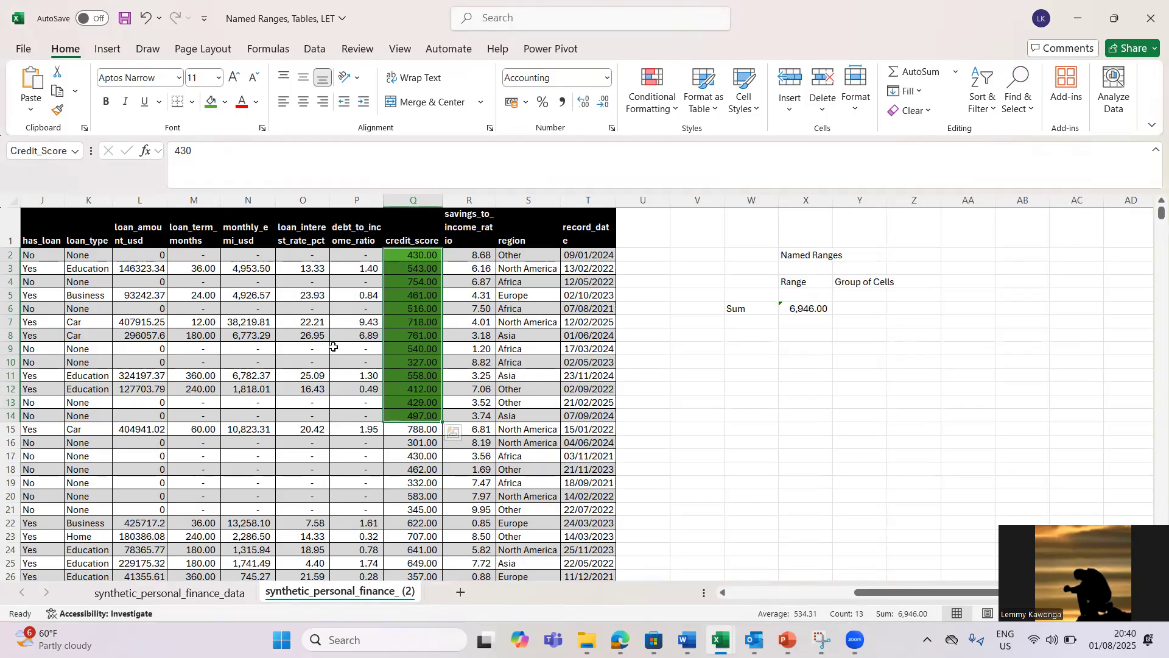
Step: Inspect which cells the SUM formula in X6 refers to, leaving the formula as it is
{"action": "left_click", "coordinate": [395, 256]}
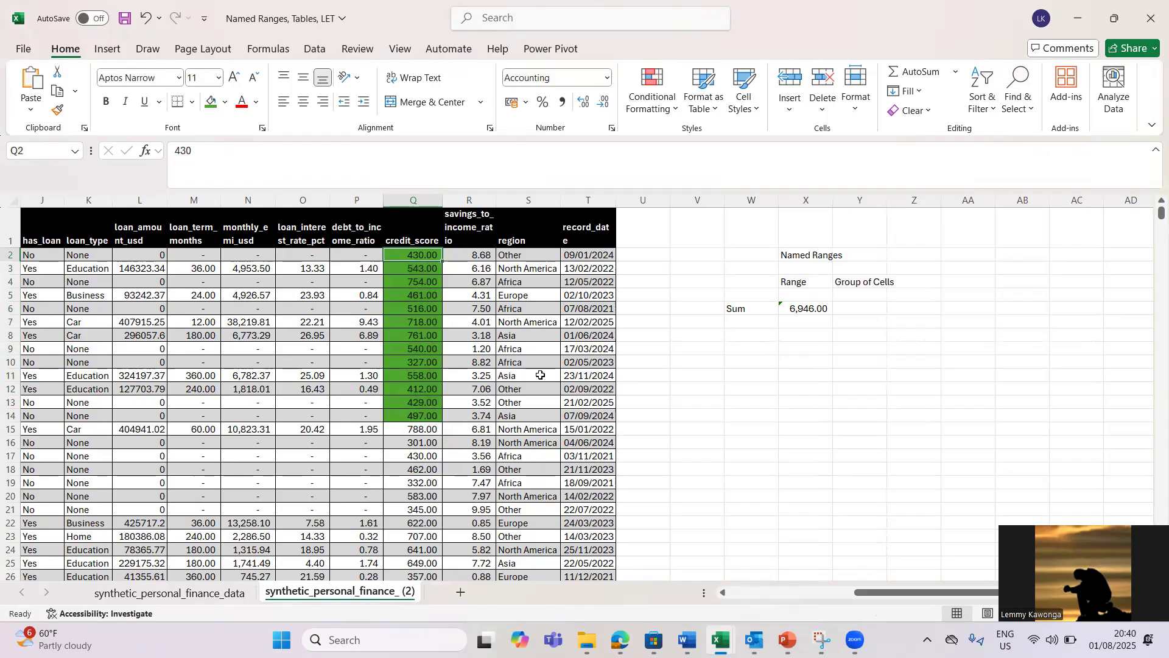
{"action": "left_click", "coordinate": [748, 338]}
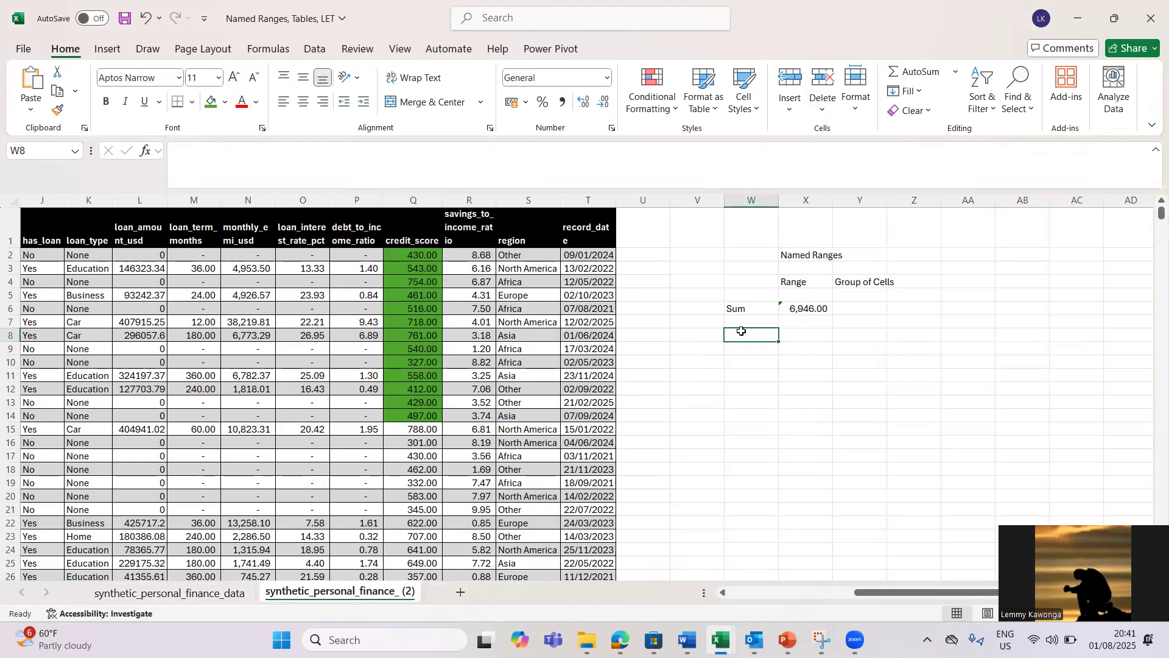
{"action": "double_click", "coordinate": [804, 308]}
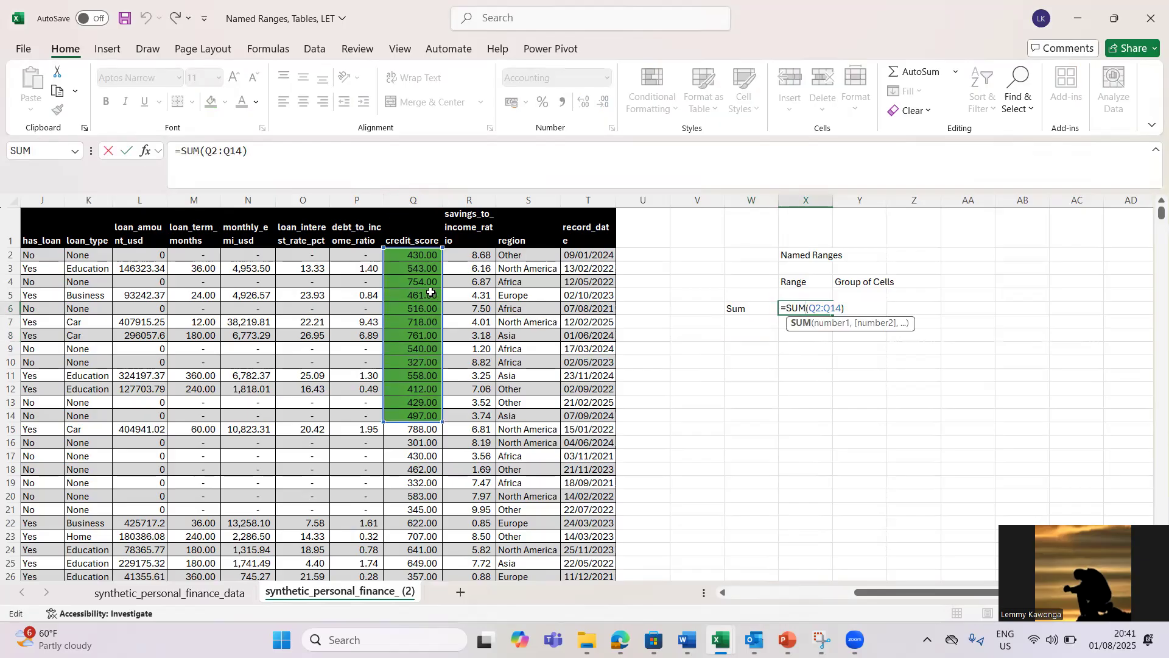
{"action": "key", "text": "Return"}
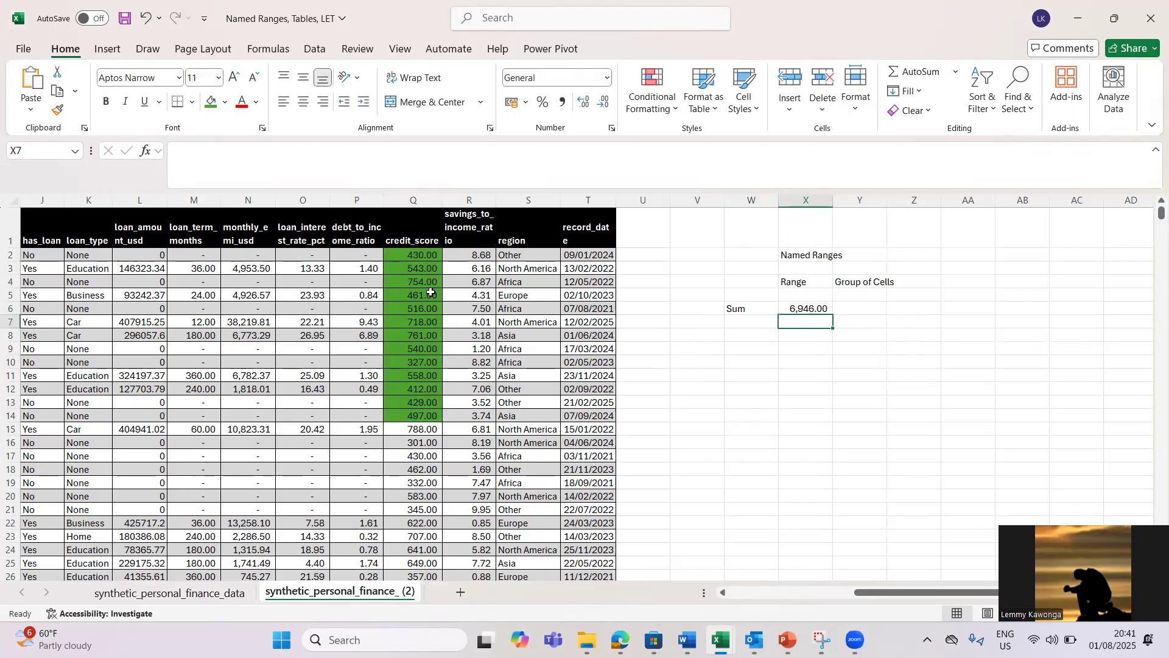
Step: Enter the formula =SUM(Credit_Score) in X8 to total the credit scores through the named range
{"action": "left_click", "coordinate": [749, 336]}
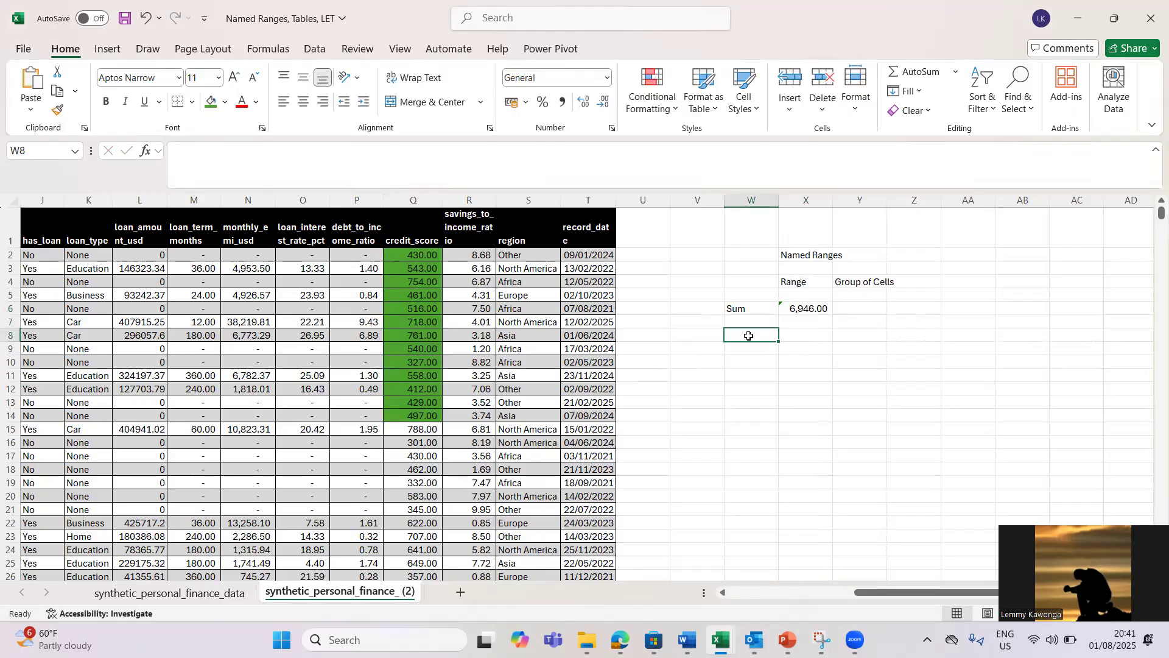
{"action": "left_click", "coordinate": [789, 337]}
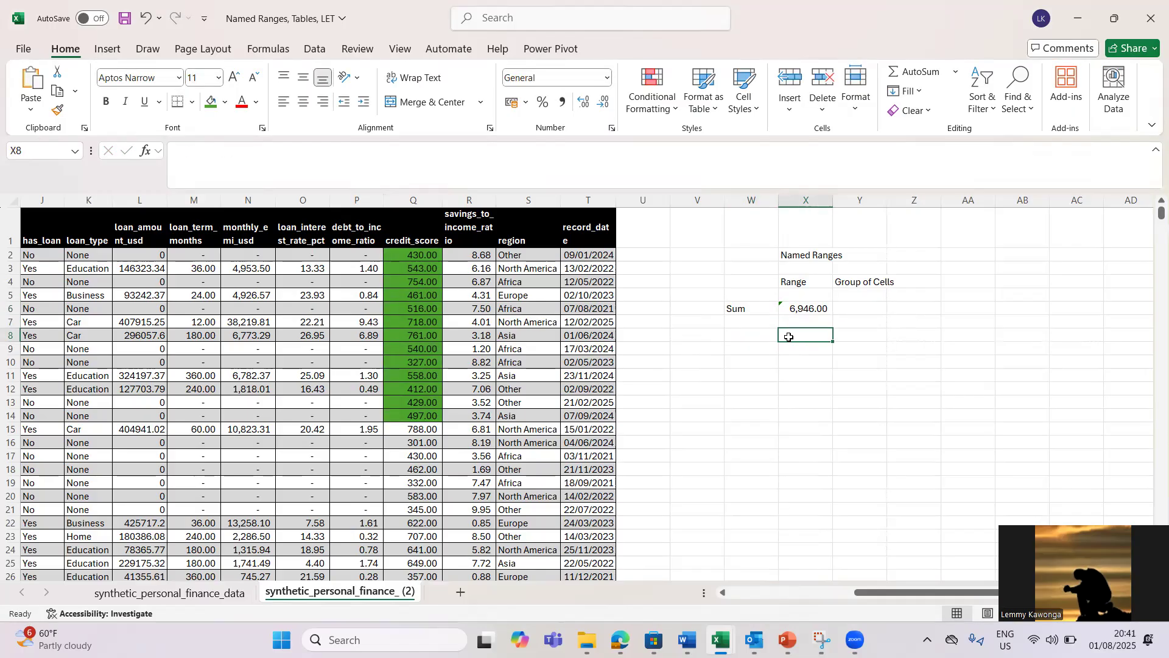
{"action": "type", "text": "=sum"}
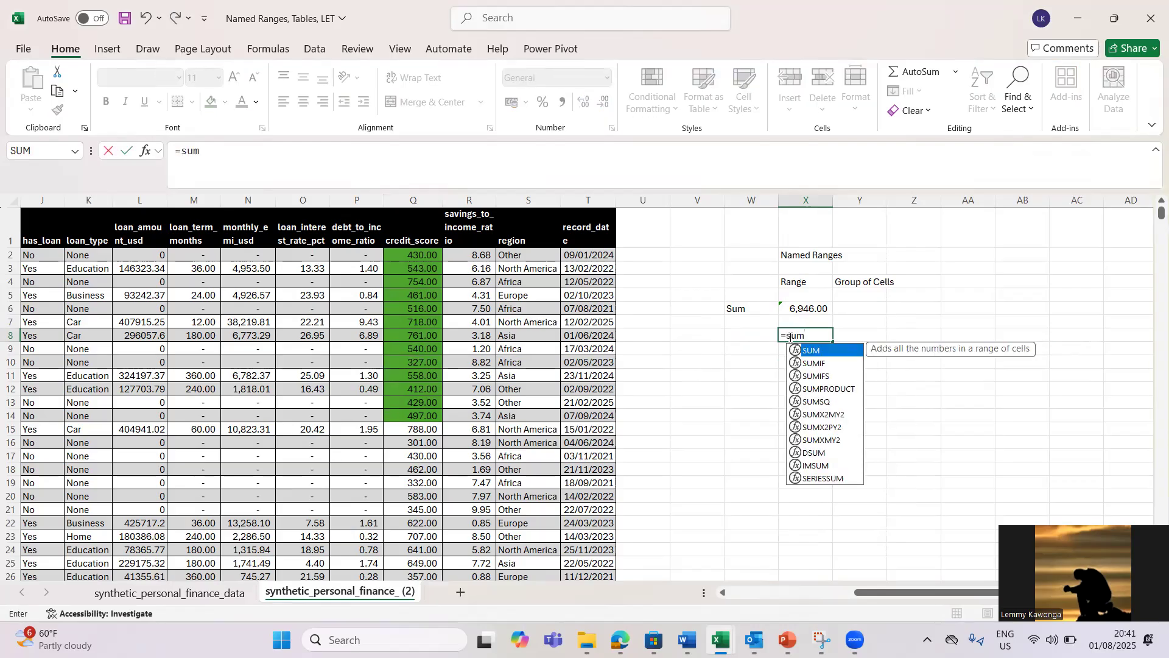
{"action": "key", "text": "Tab"}
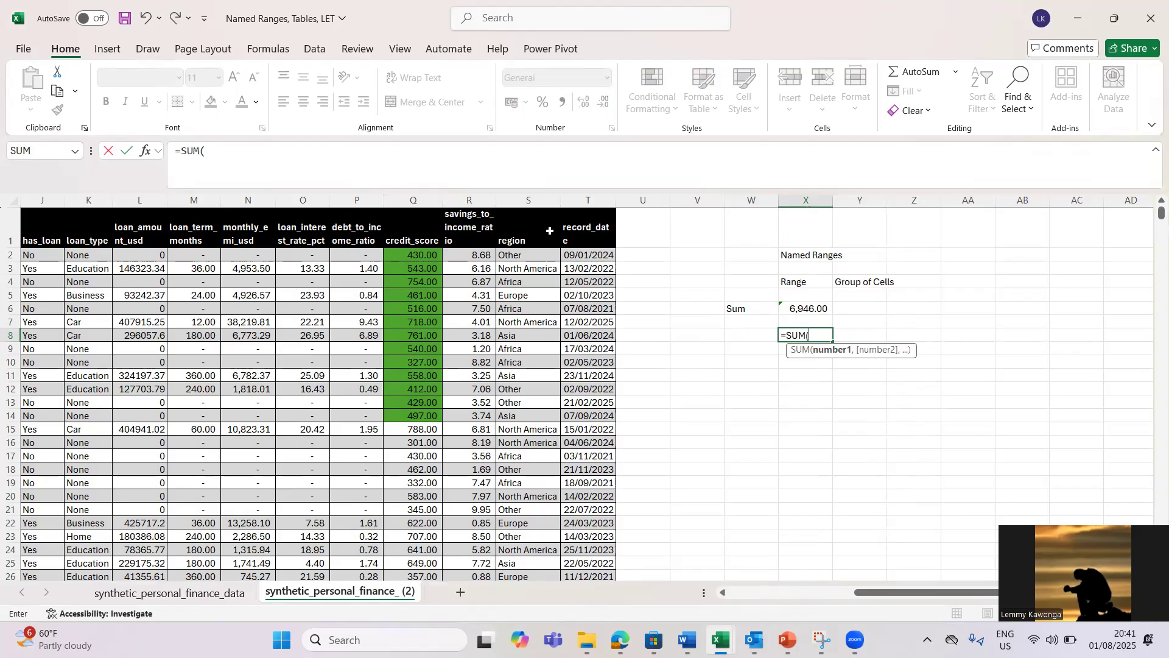
{"action": "type", "text": "re"}
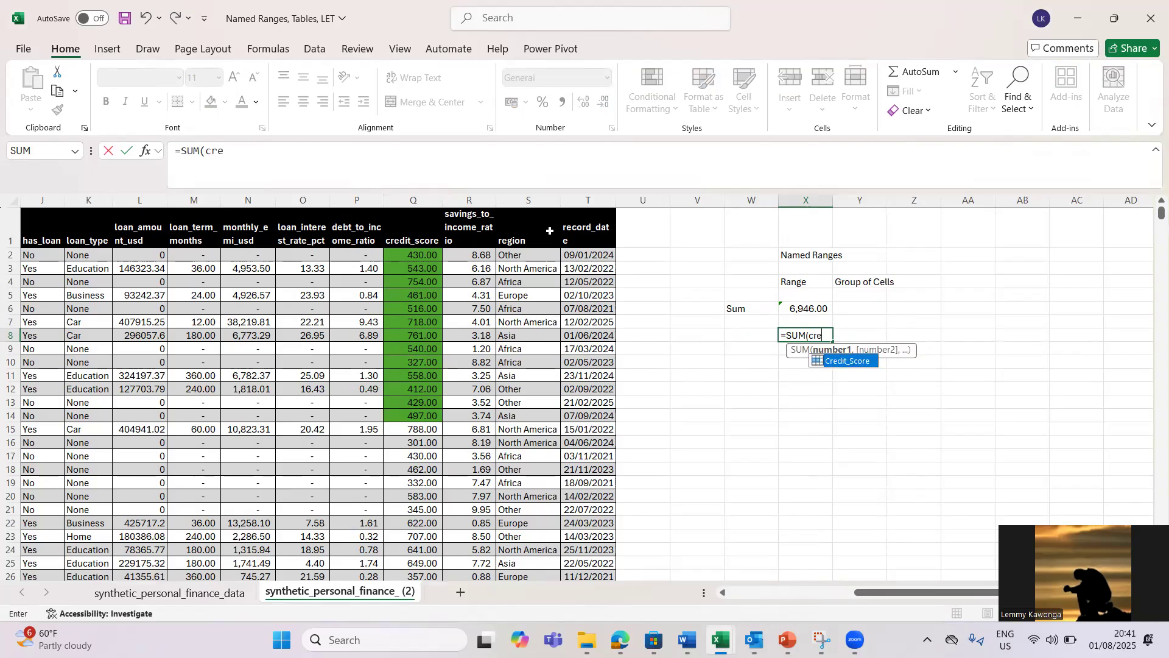
{"action": "key", "text": "BackSpace"}
{"action": "key", "text": "BackSpace"}
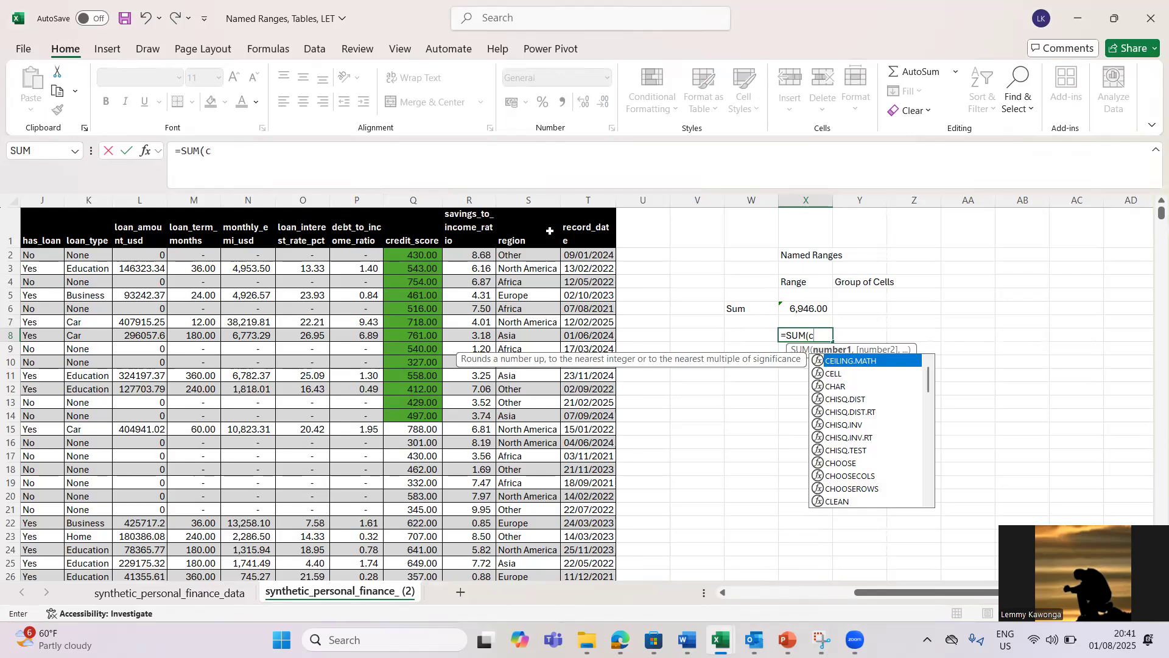
{"action": "key", "text": "Down"}
{"action": "key", "text": "Down"}
{"action": "key", "text": "Down"}
{"action": "key", "text": "Down"}
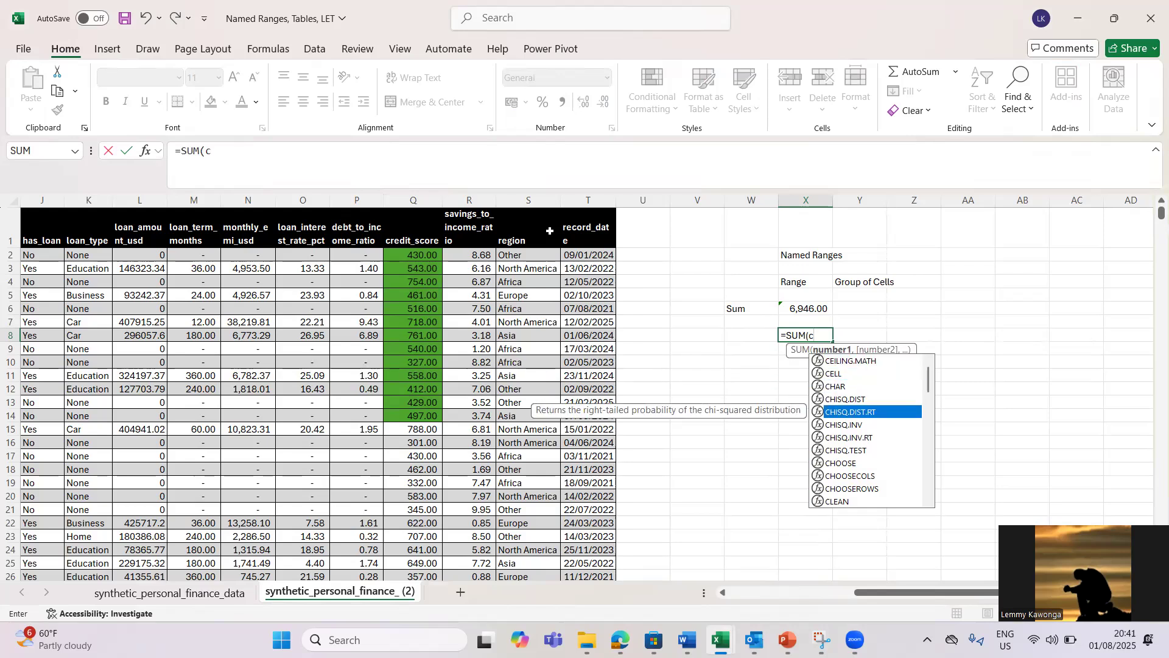
{"action": "type", "text": "r"}
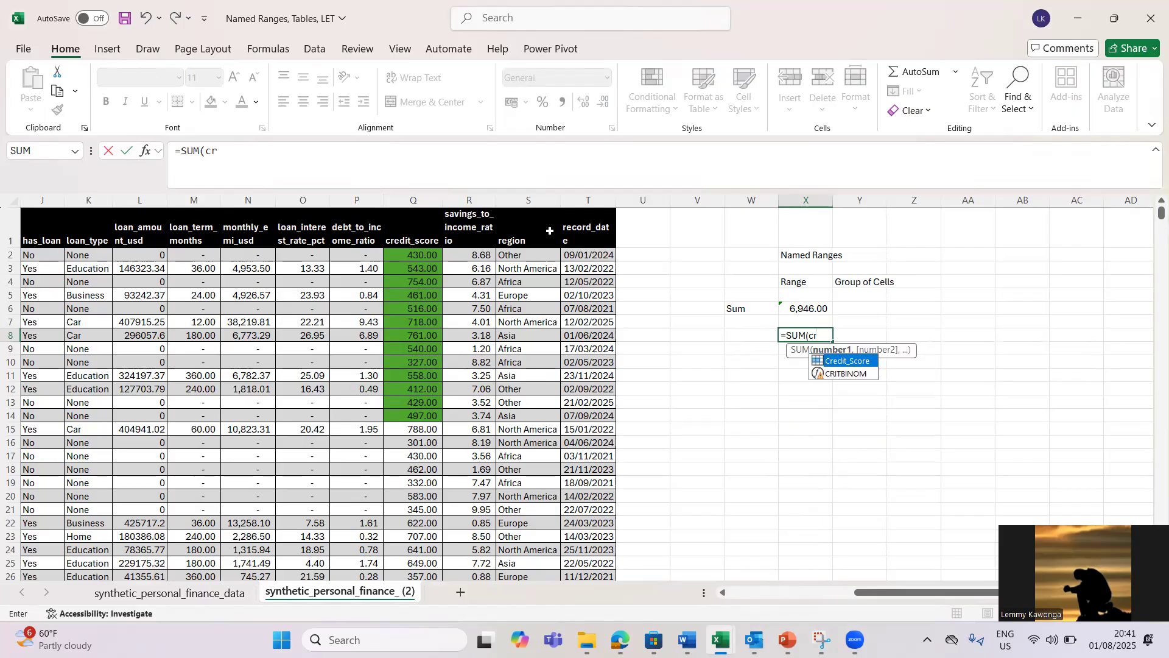
{"action": "key", "text": "Down"}
{"action": "key", "text": "Up"}
{"action": "double_click", "coordinate": [858, 362]}
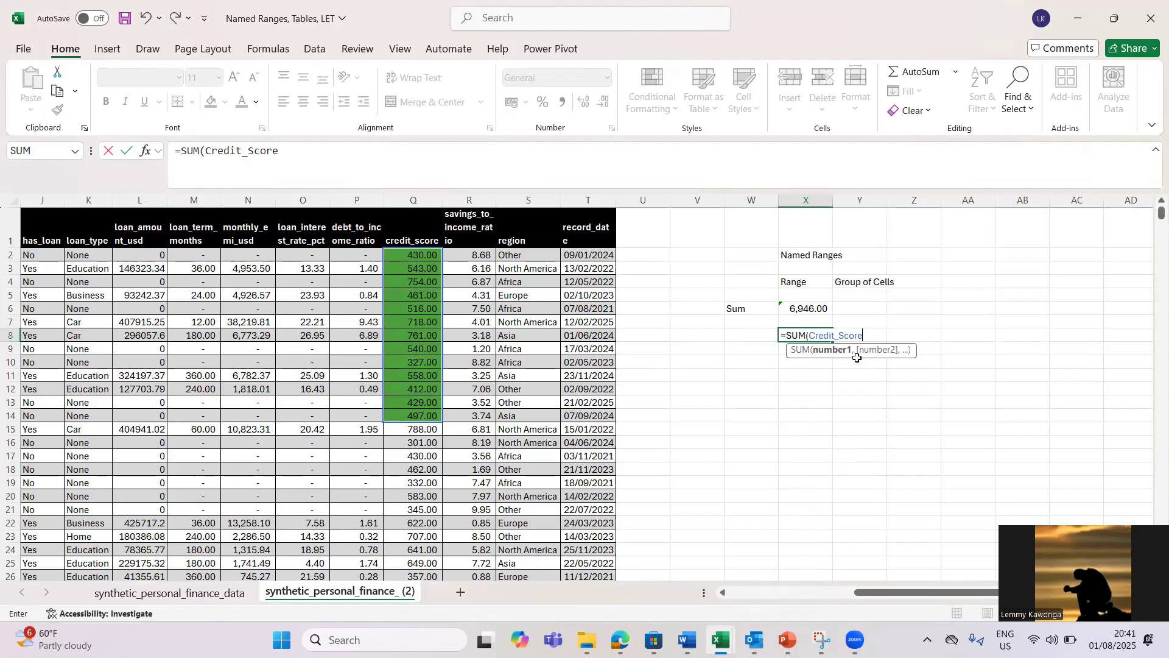
{"action": "type", "text": ")"}
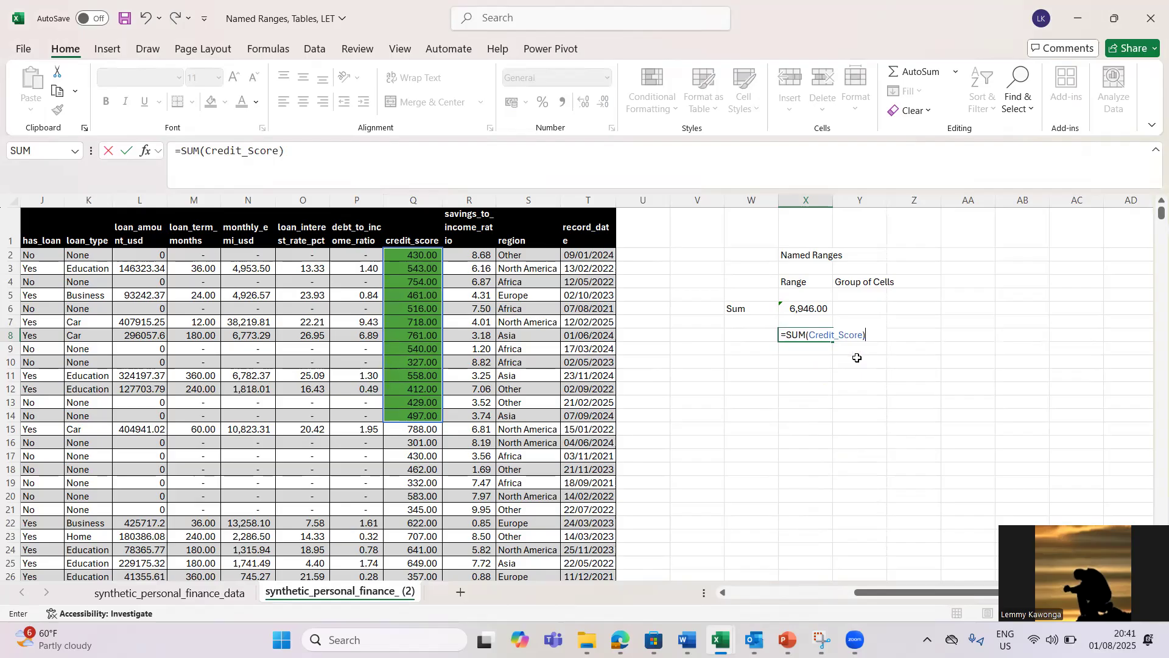
{"action": "key", "text": "Return"}
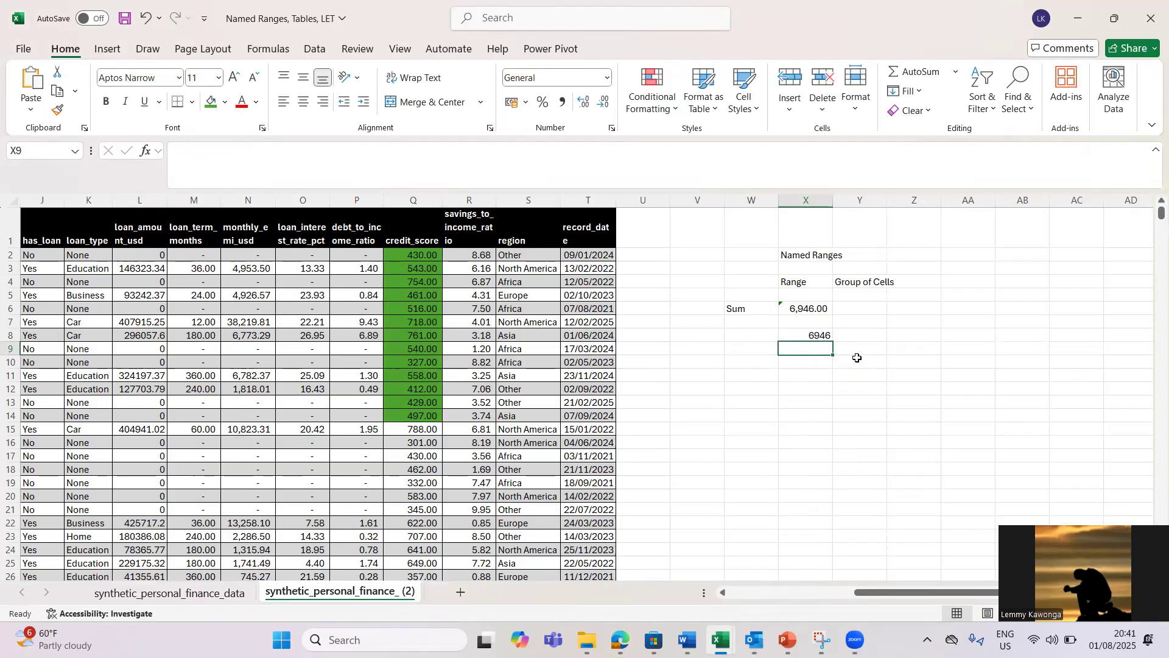
Step: Copy the number formatting of X6 onto the named-range total in X8
{"action": "left_click", "coordinate": [802, 309]}
{"action": "left_click", "coordinate": [58, 110]}
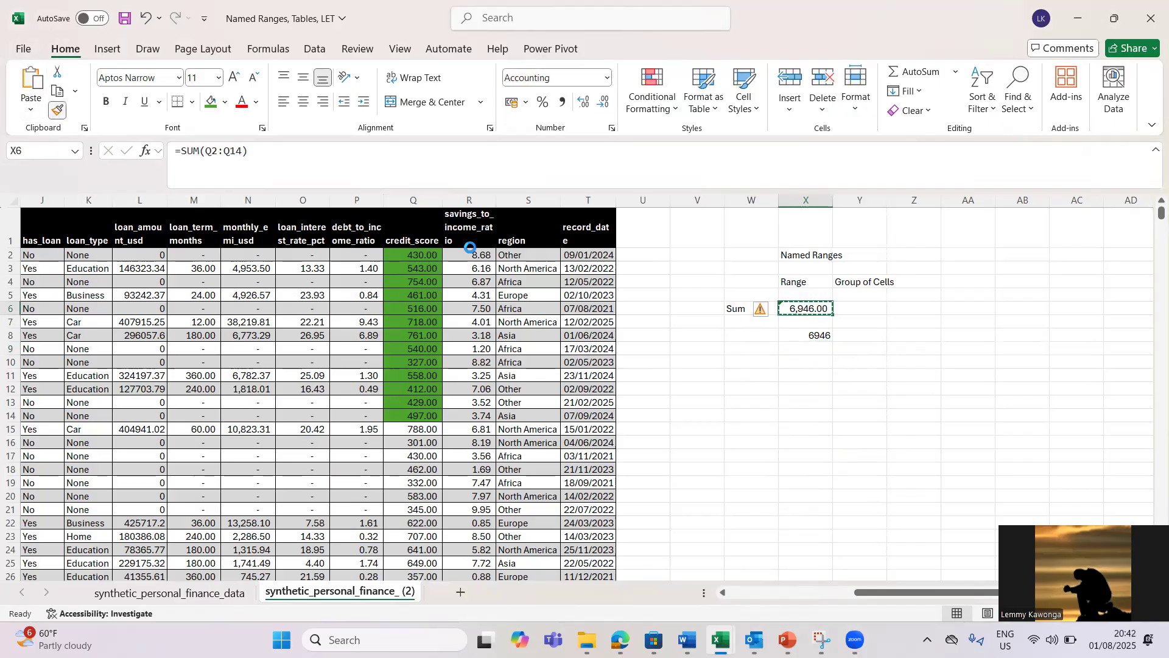
{"action": "left_click", "coordinate": [794, 332]}
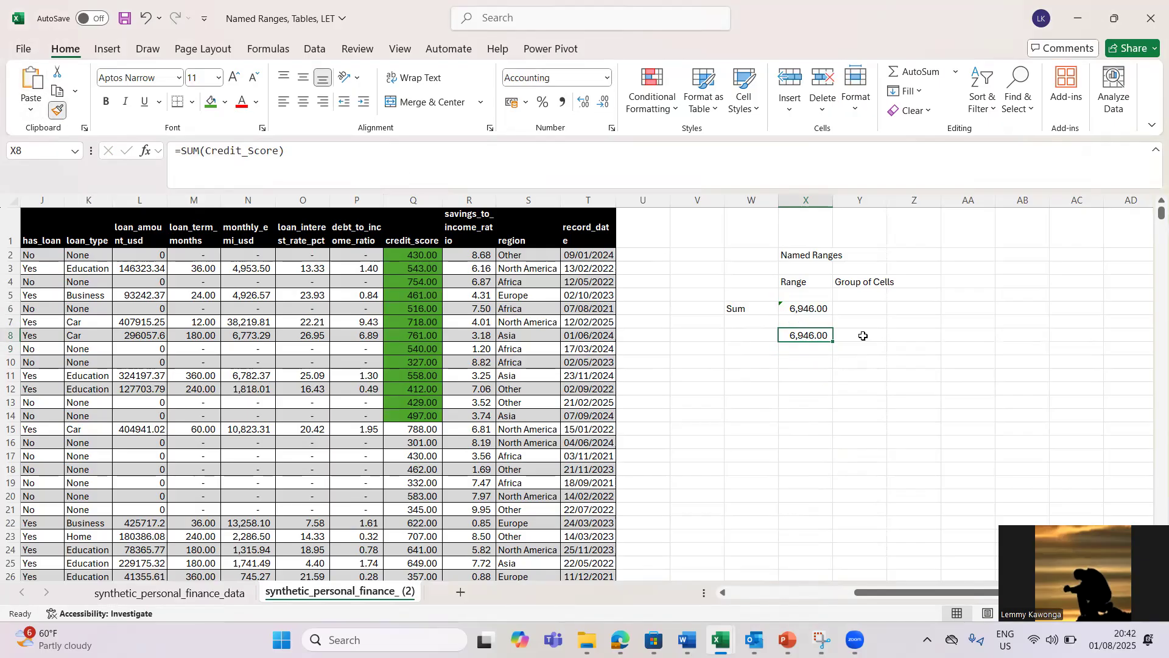
{"action": "left_click", "coordinate": [802, 310]}
{"action": "left_click", "coordinate": [740, 309]}
{"action": "left_click", "coordinate": [753, 360]}
{"action": "type", "text": "="}
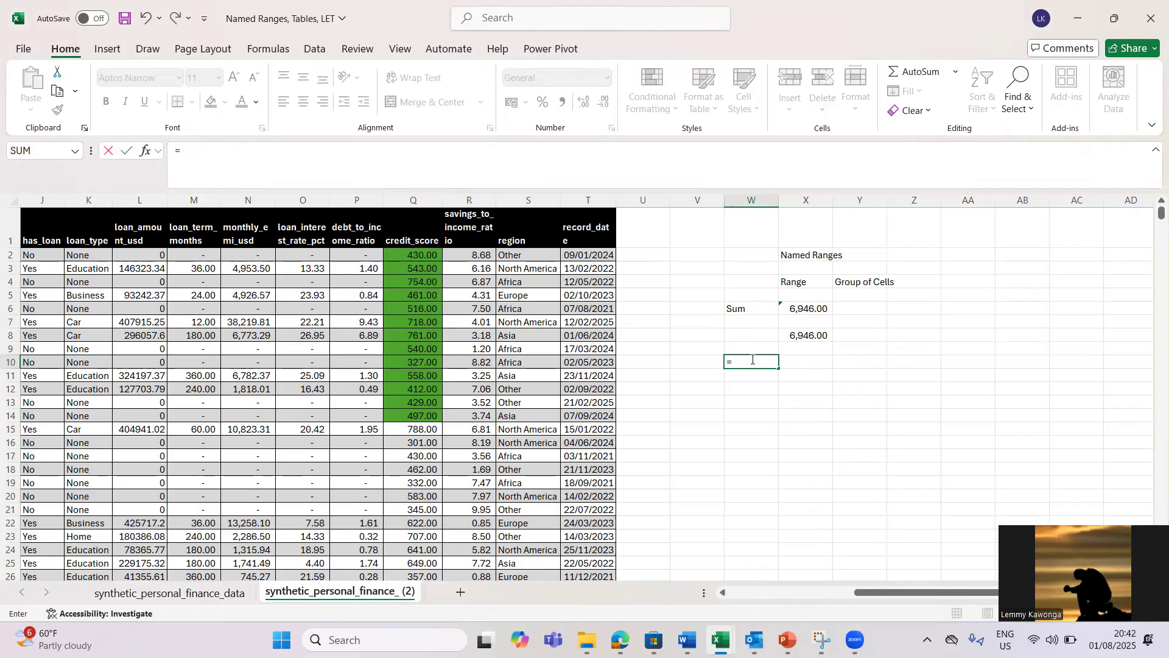
{"action": "key", "text": "Escape"}
{"action": "left_click", "coordinate": [795, 364]}
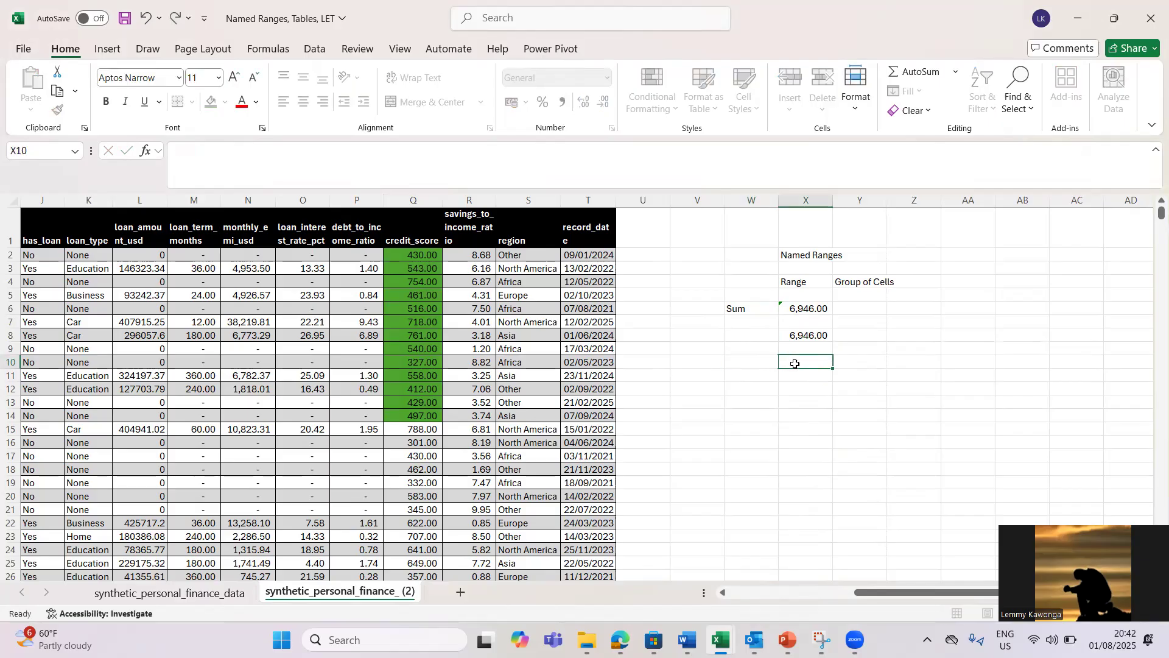
Step: Select the green credit score cells Q2:Q14 to check their summary statistics
{"action": "left_click_drag", "start_coordinate": [424, 255], "coordinate": [412, 415]}
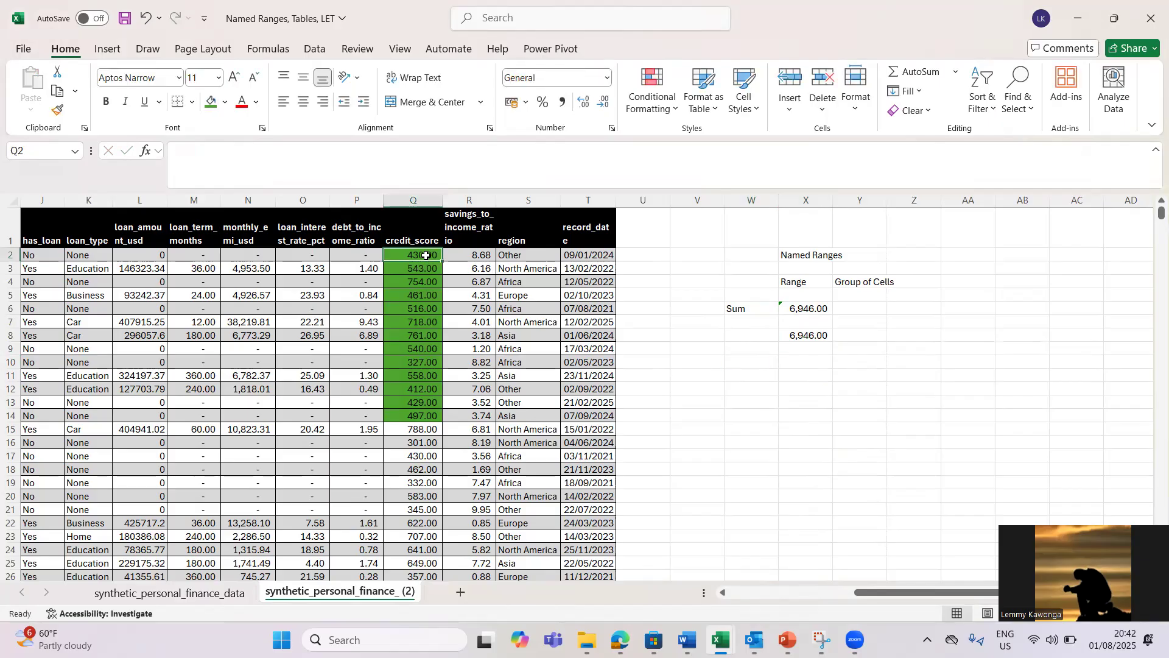
{"action": "right_click", "coordinate": [412, 374]}
{"action": "left_click", "coordinate": [402, 255]}
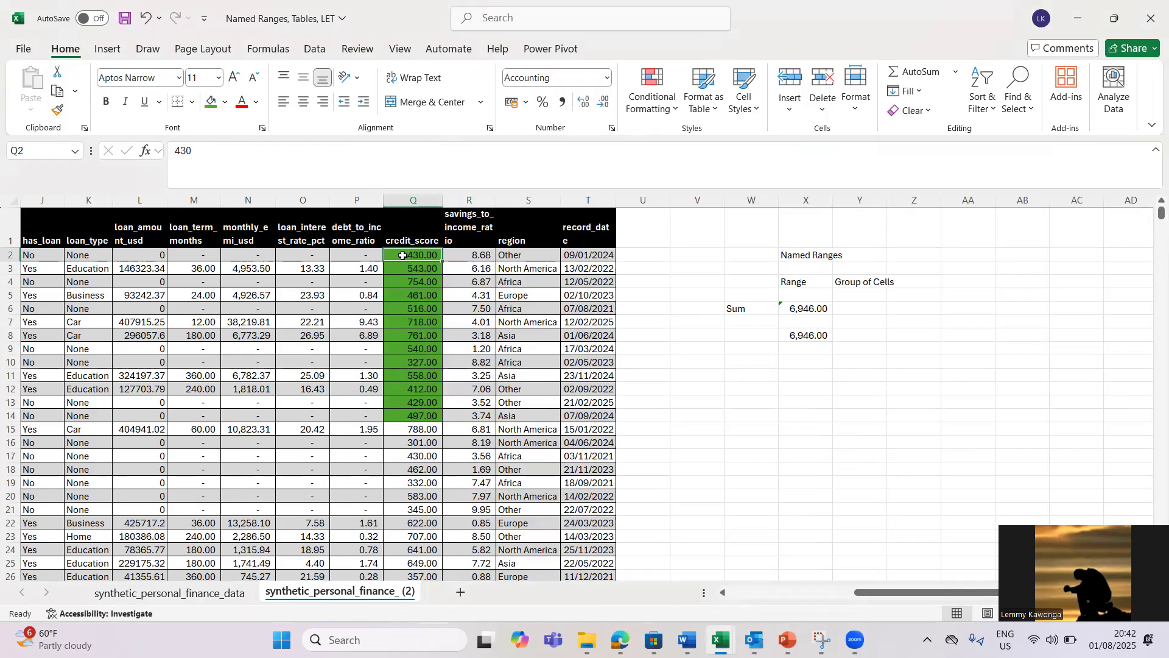
{"action": "key", "text": "shift+Down"}
{"action": "key", "text": "shift+Down"}
{"action": "key", "text": "shift+Down"}
{"action": "key", "text": "shift+Down"}
{"action": "key", "text": "shift+Down"}
{"action": "key", "text": "shift+Down"}
{"action": "key", "text": "shift+Down"}
{"action": "key", "text": "shift+Down"}
{"action": "key", "text": "shift+Down"}
{"action": "key", "text": "shift+Down"}
{"action": "key", "text": "shift+Down"}
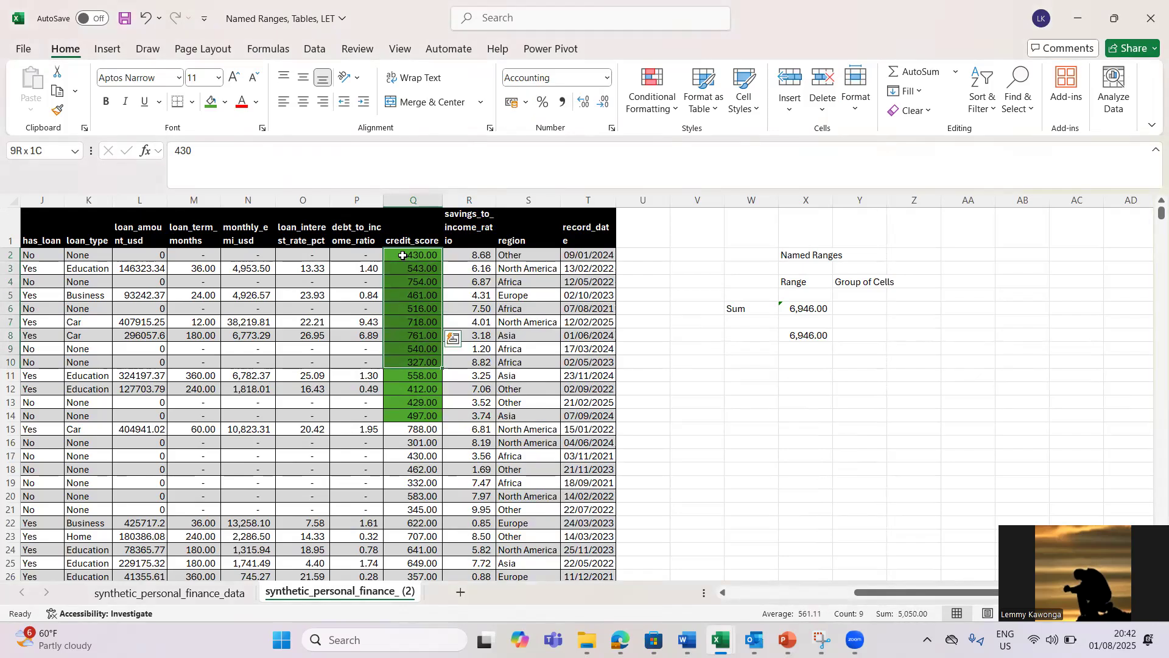
{"action": "key", "text": "shift+Down"}
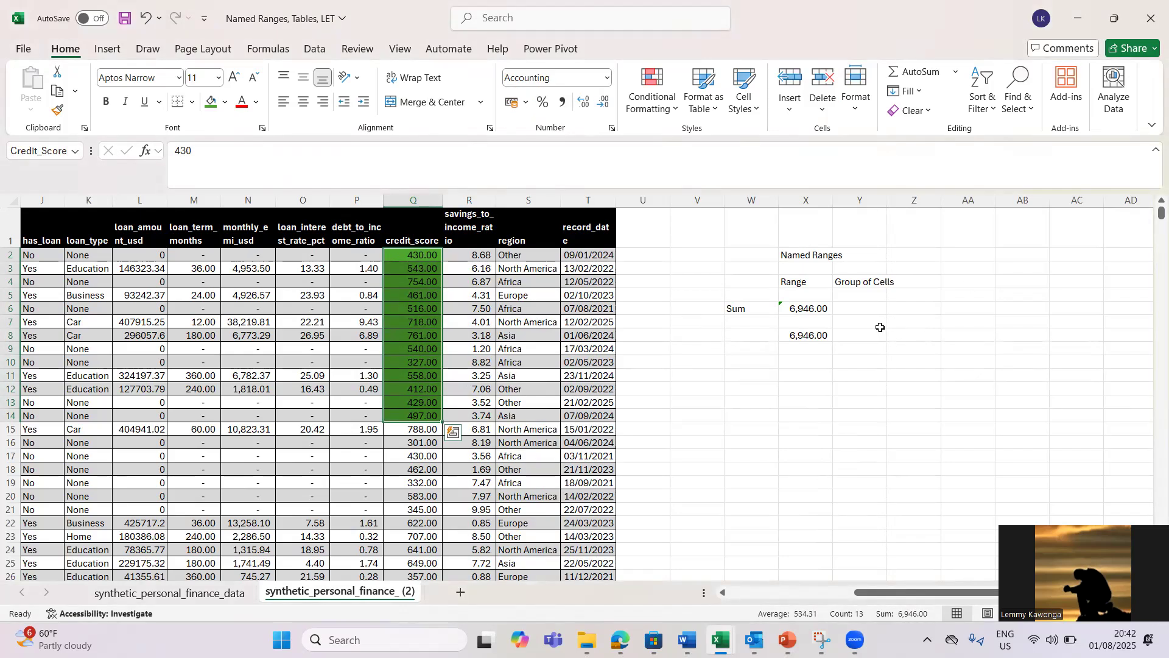
Step: Enter =AVERAGE(Credit_Score) in X10 and apply the comma number style to the result
{"action": "left_click", "coordinate": [806, 366]}
{"action": "type", "text": "="}
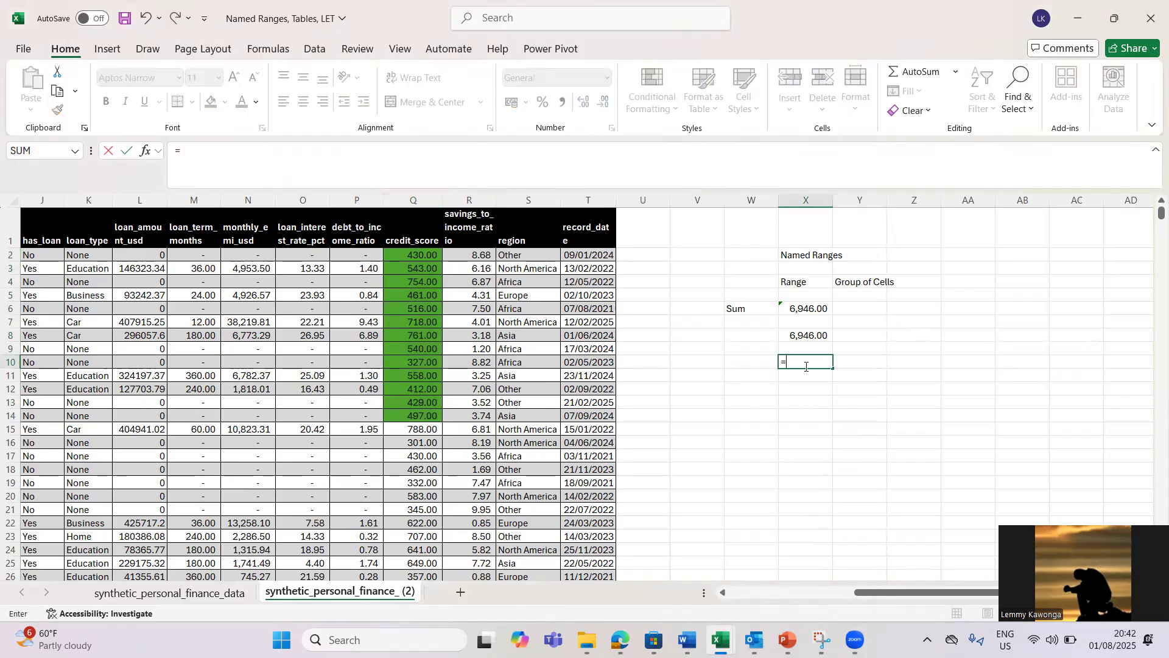
{"action": "type", "text": "aver"}
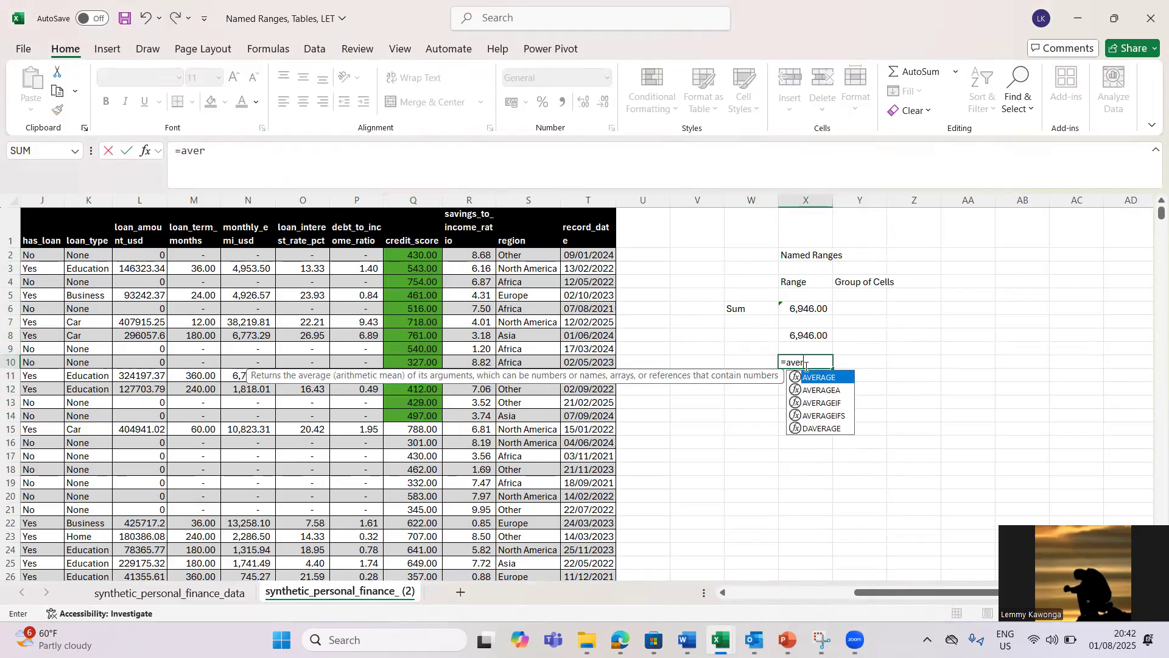
{"action": "key", "text": "Tab"}
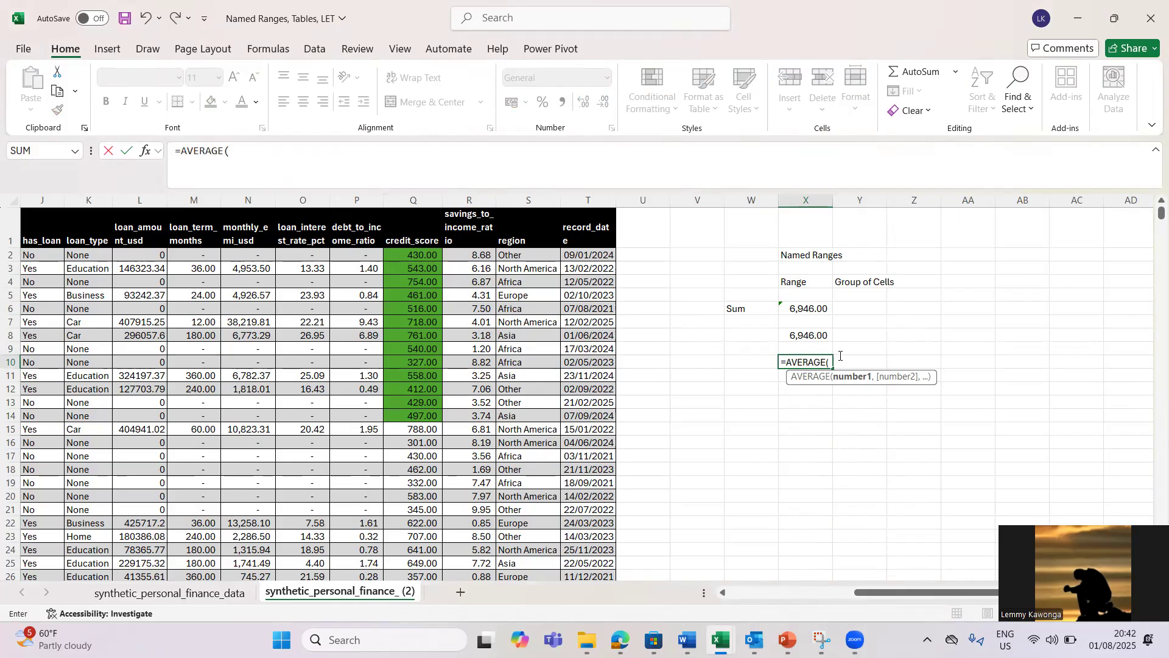
{"action": "type", "text": "cr"}
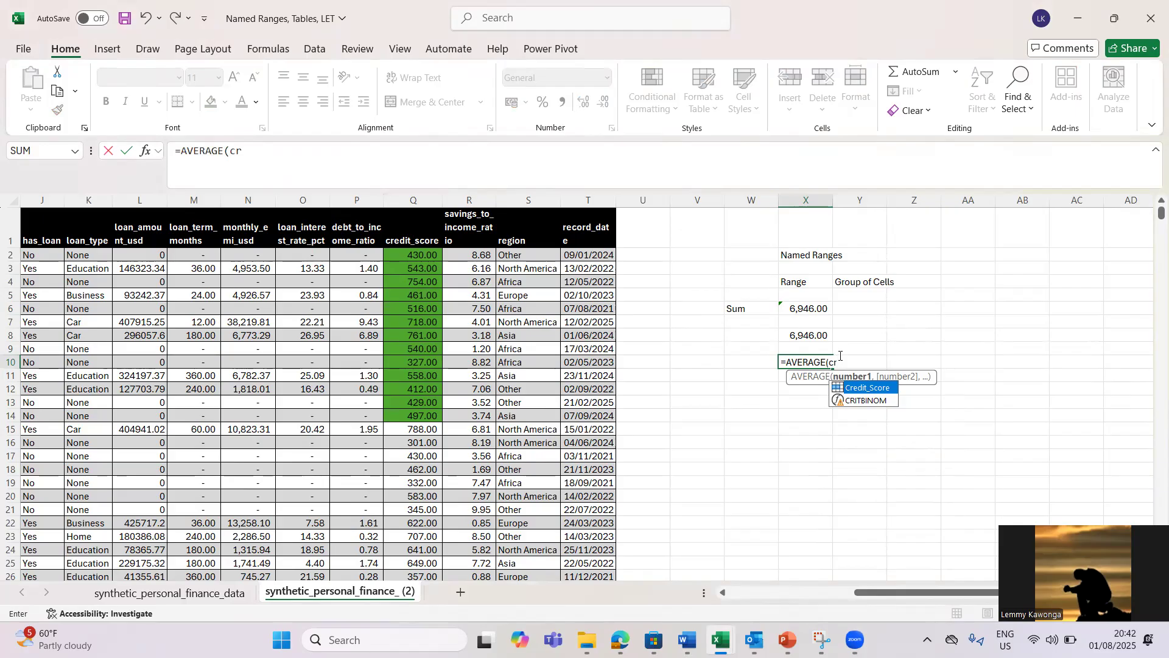
{"action": "key", "text": "Tab"}
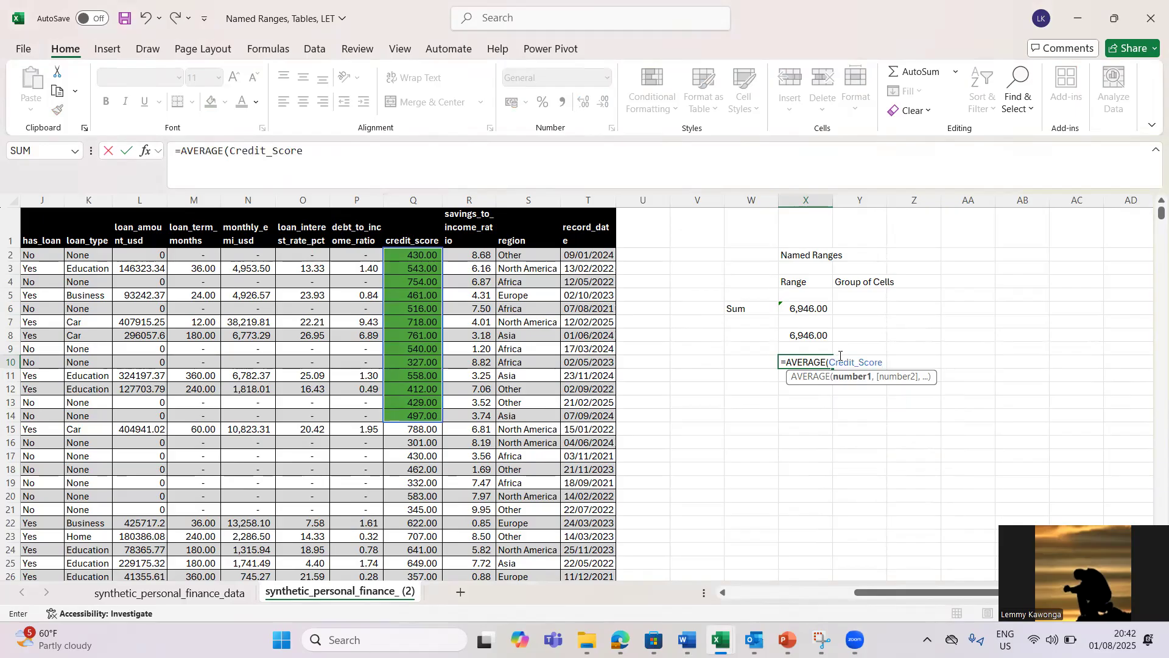
{"action": "type", "text": ")"}
{"action": "key", "text": "Return"}
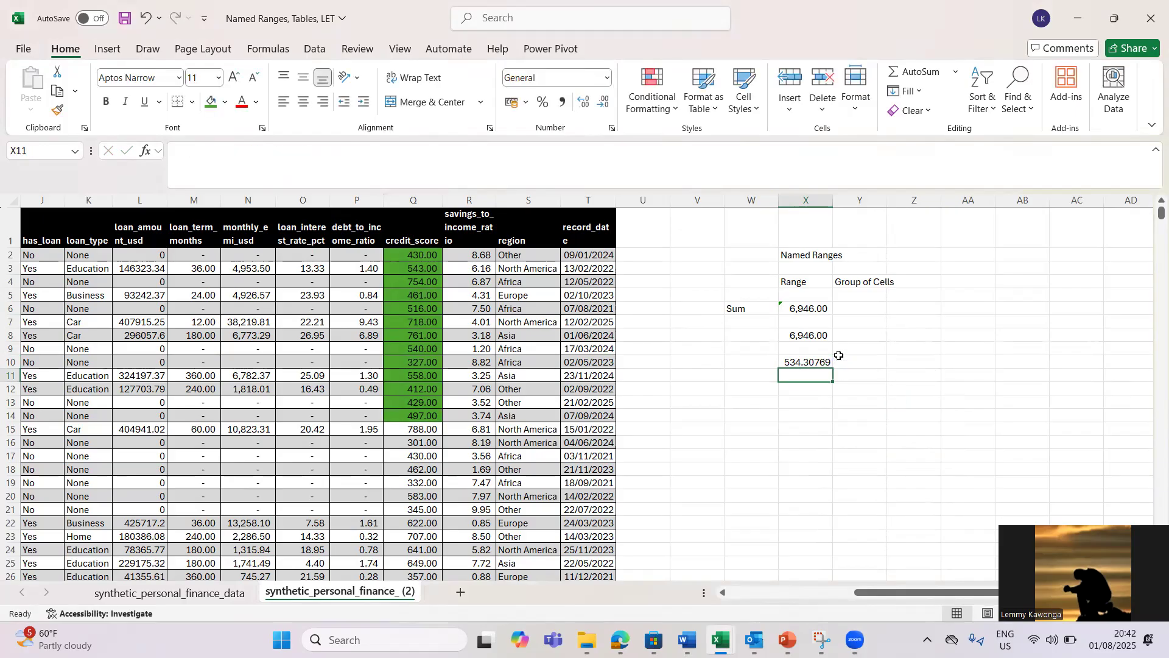
{"action": "left_click", "coordinate": [824, 362]}
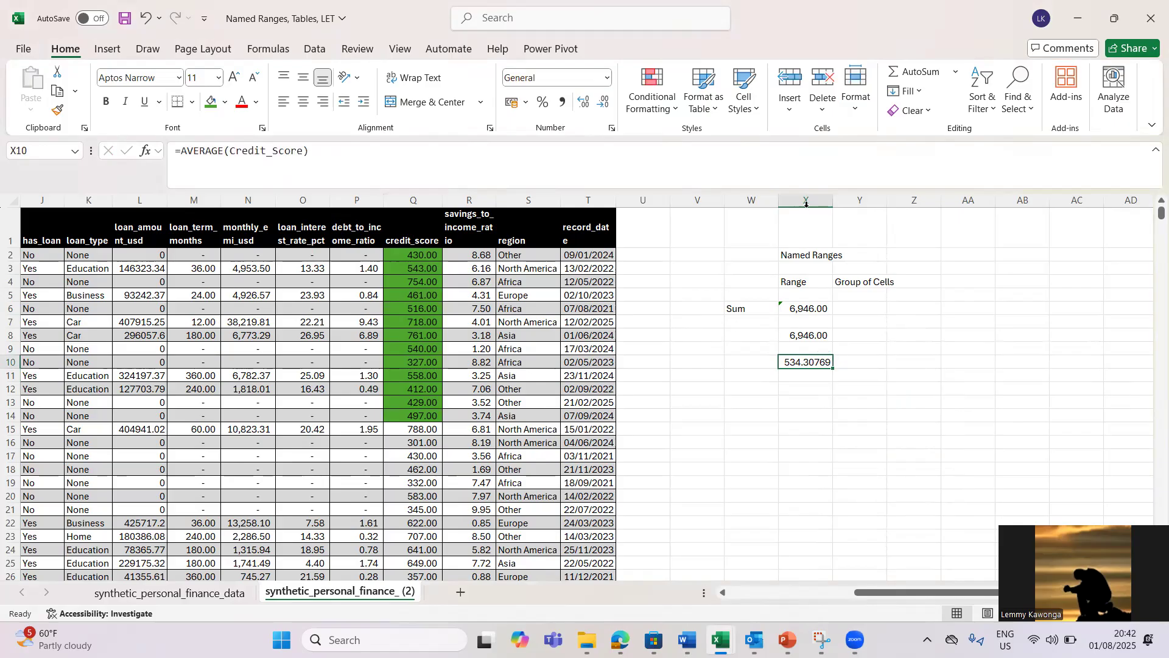
{"action": "left_click", "coordinate": [563, 101]}
Step: Reselect Q2:Q14 and compare the selection's average with the AVERAGE result in X10
{"action": "left_click", "coordinate": [418, 256]}
{"action": "key", "text": "shift+Down"}
{"action": "key", "text": "shift+Down"}
{"action": "key", "text": "shift+Down"}
{"action": "key", "text": "shift+Down"}
{"action": "key", "text": "shift+Down"}
{"action": "key", "text": "shift+Down"}
{"action": "key", "text": "shift+Down"}
{"action": "key", "text": "shift+Down"}
{"action": "key", "text": "shift+Down"}
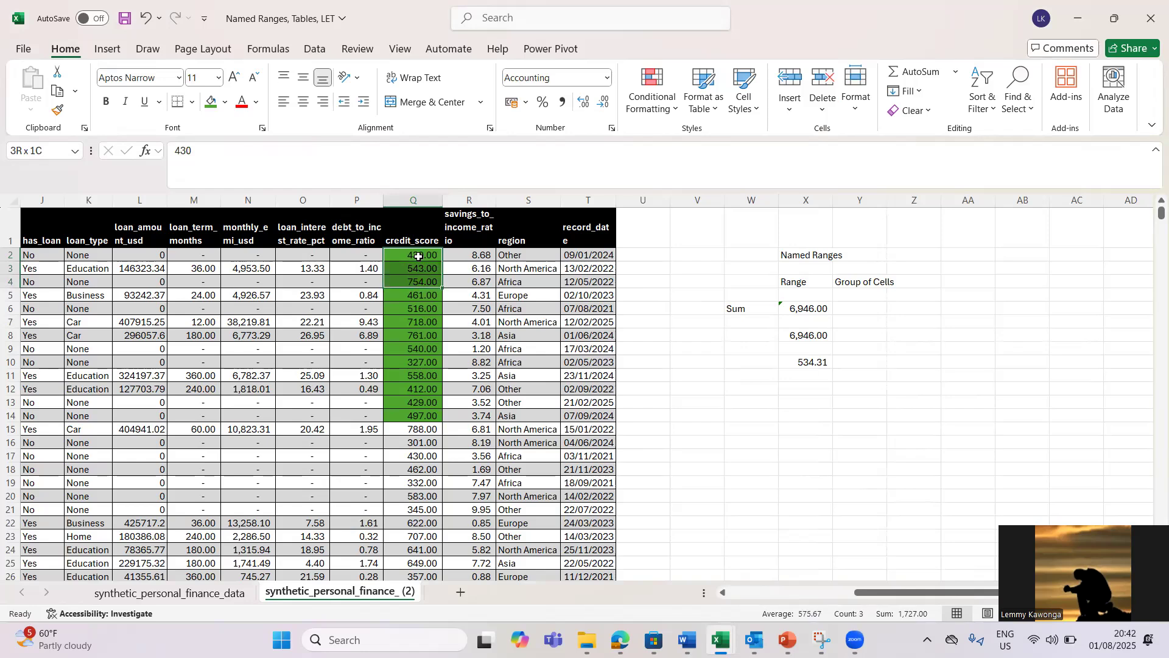
{"action": "key", "text": "shift+Down"}
{"action": "key", "text": "shift+Down"}
{"action": "key", "text": "shift+Down"}
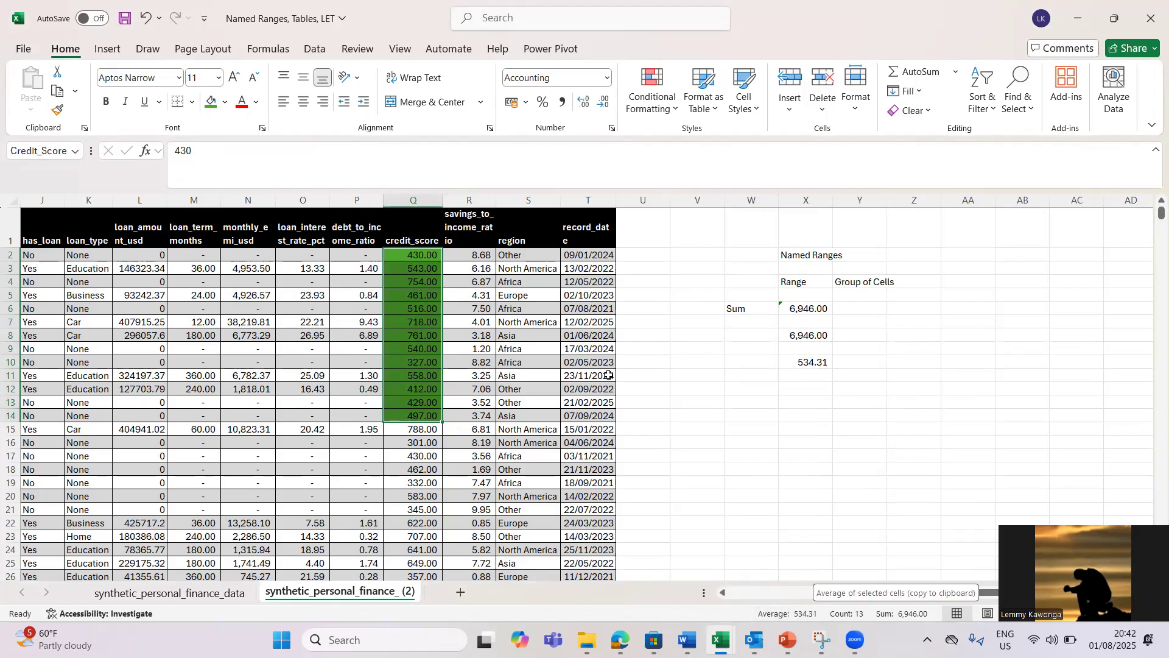
Step: Starting from an unrelated cell, go to the Credit_Score range through the workbook's list of defined names
{"action": "left_click", "coordinate": [550, 307]}
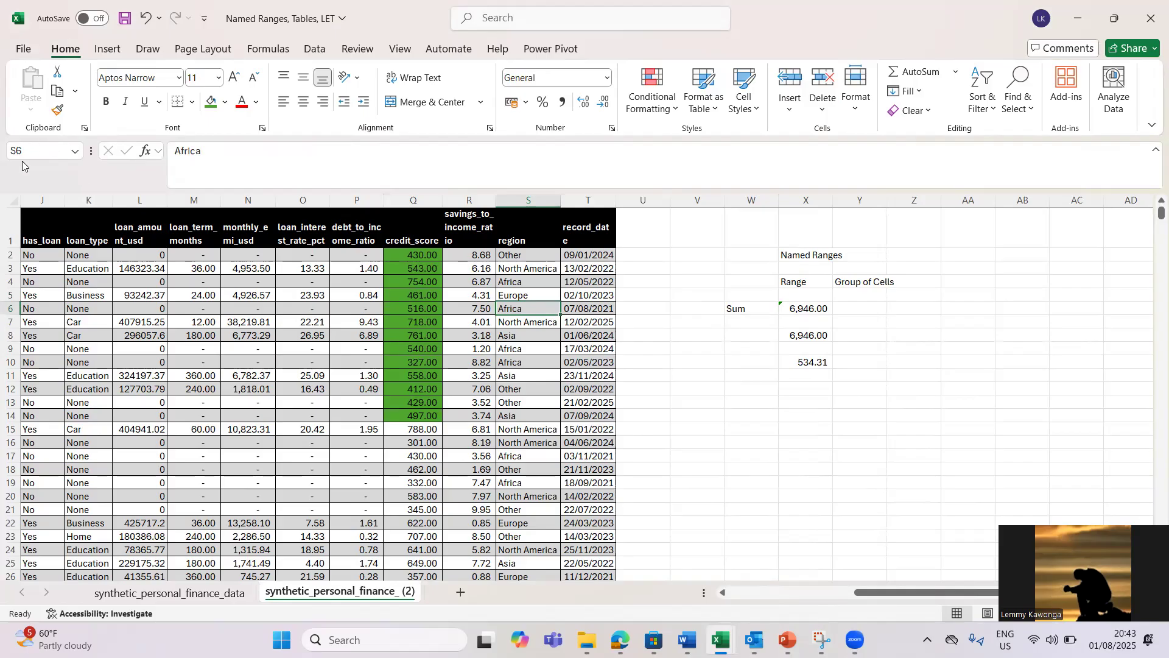
{"action": "left_click", "coordinate": [75, 153]}
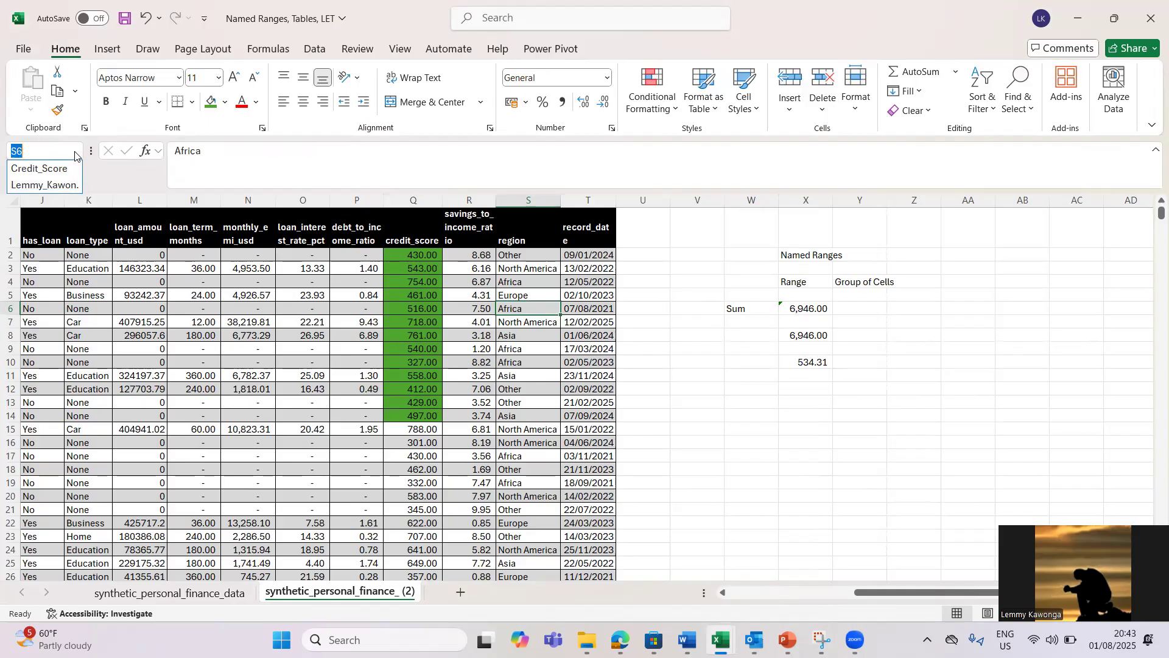
{"action": "left_click", "coordinate": [43, 170]}
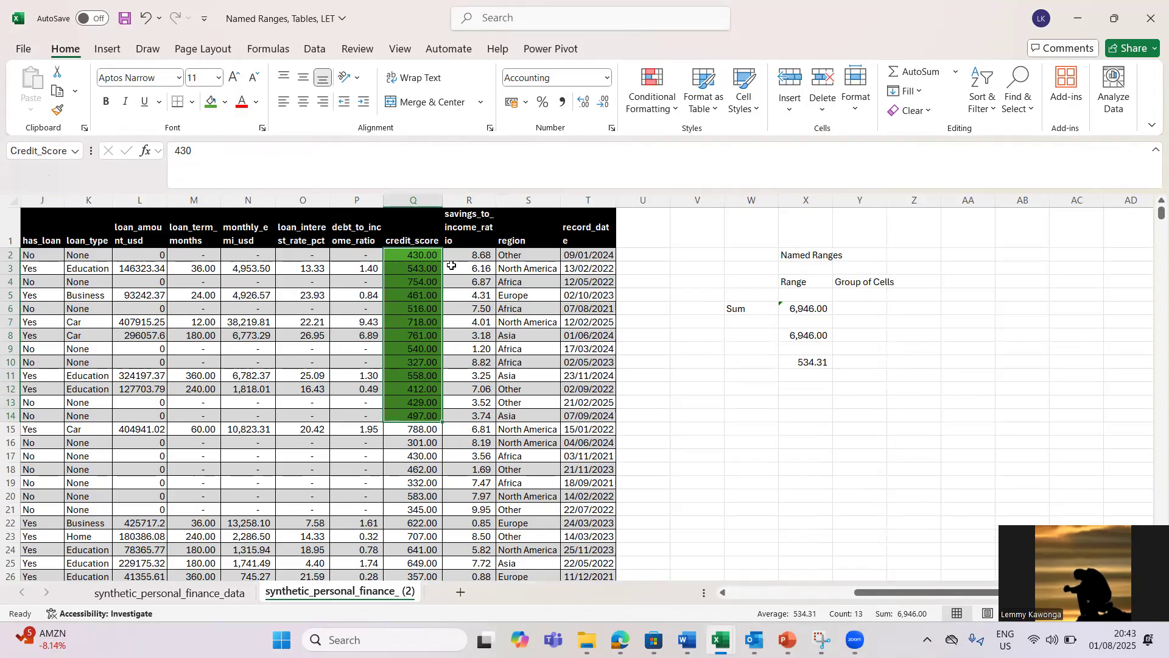
Step: Go to the other defined name's range, return to the synthetic_personal_finance_ (2) sheet and show the list of defined names again
{"action": "left_click", "coordinate": [76, 153]}
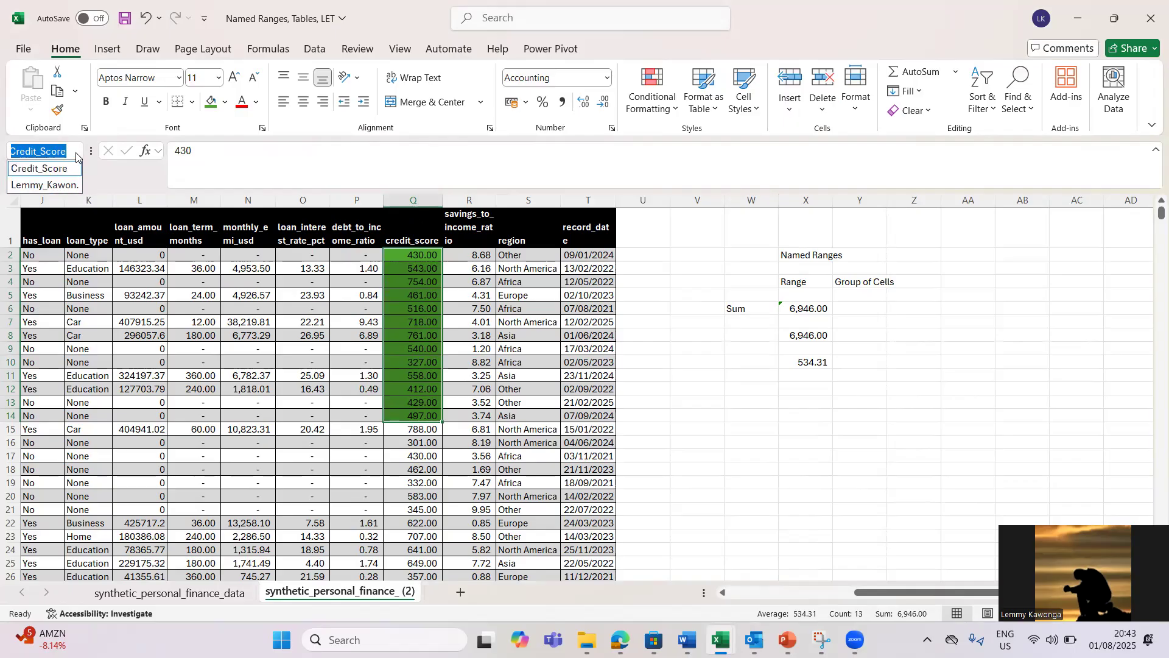
{"action": "left_click", "coordinate": [53, 185]}
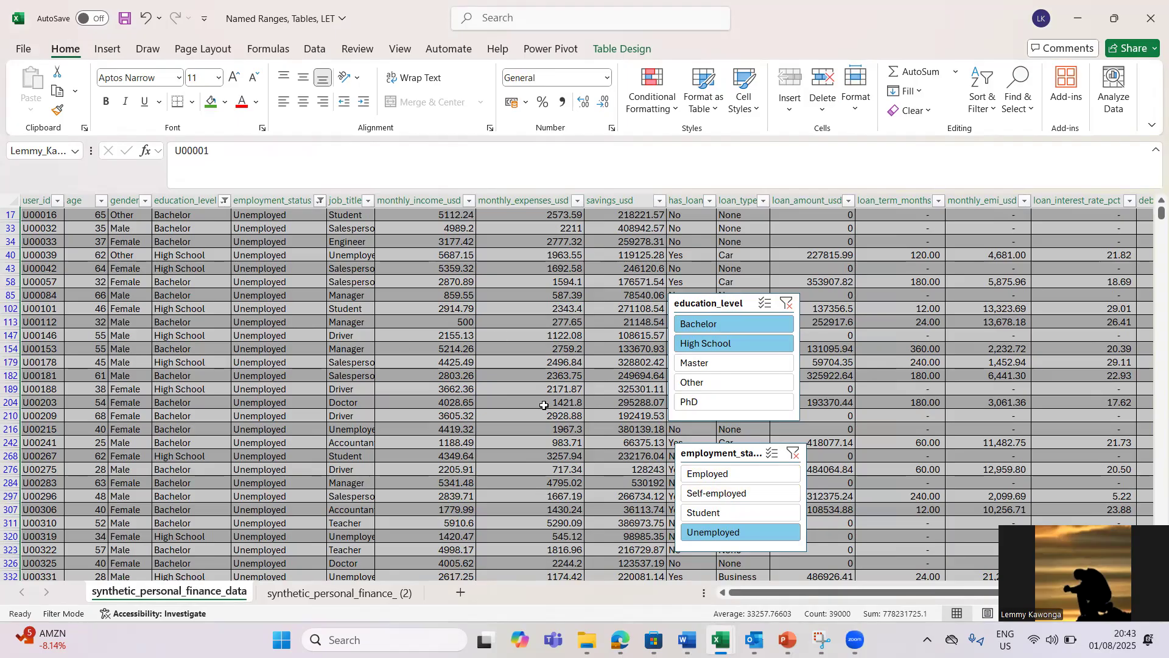
{"action": "left_click", "coordinate": [356, 600]}
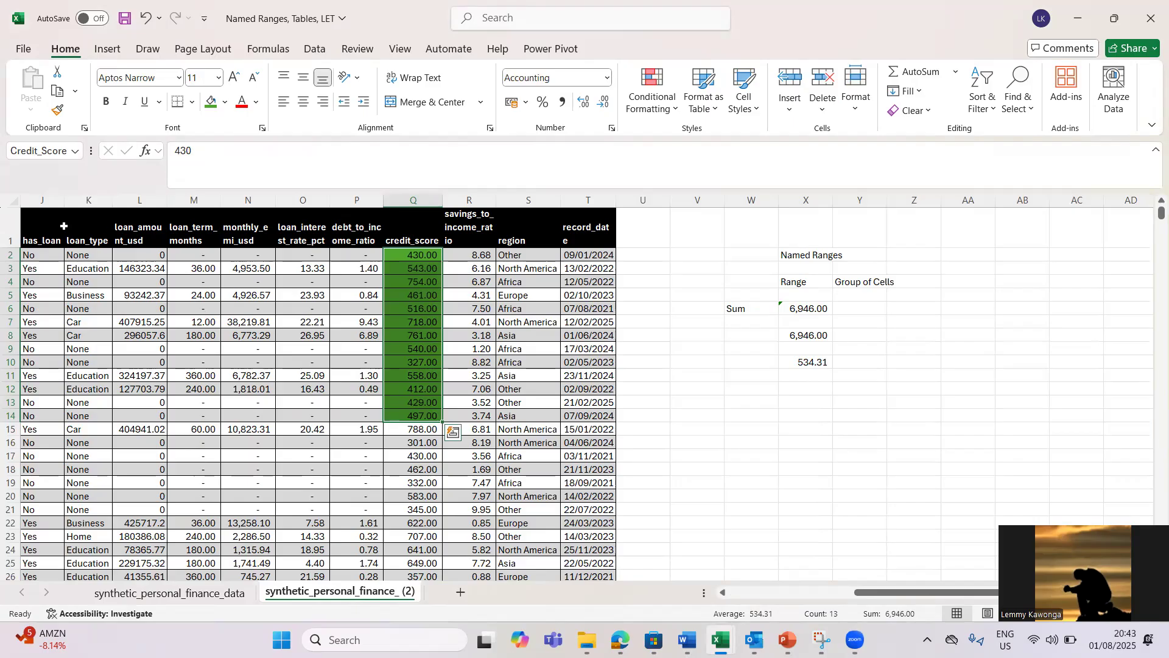
{"action": "left_click", "coordinate": [75, 152]}
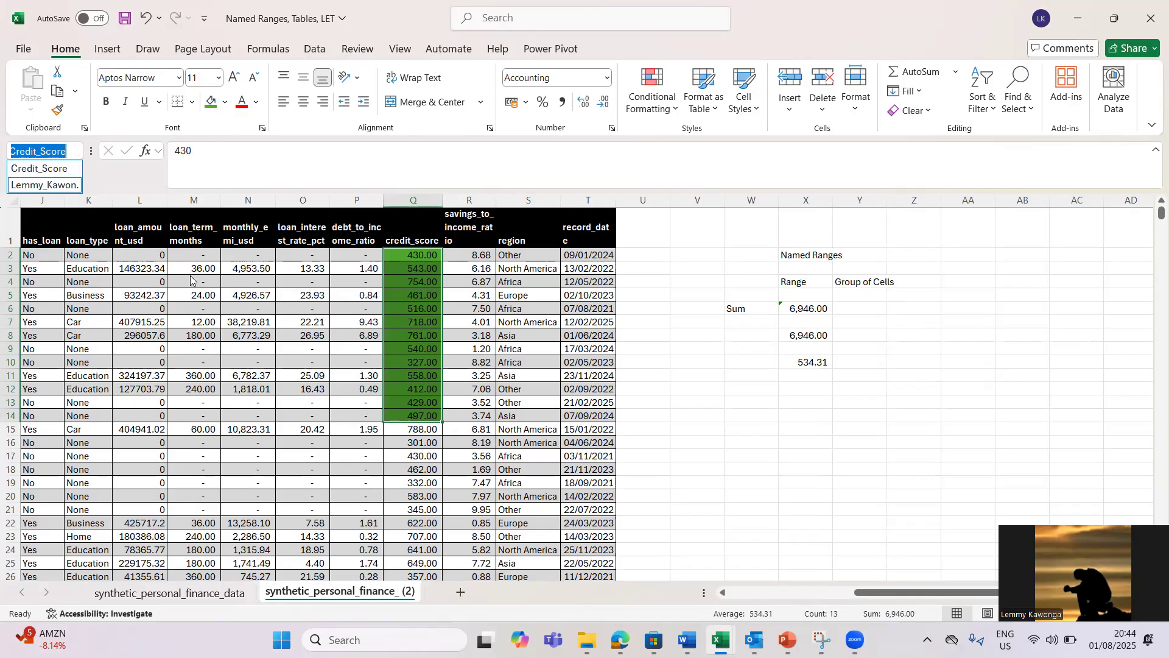
Step: Go to the other defined name's range, jump back to Credit_Score by its name, and view the list of defined names
{"action": "key", "text": "Escape"}
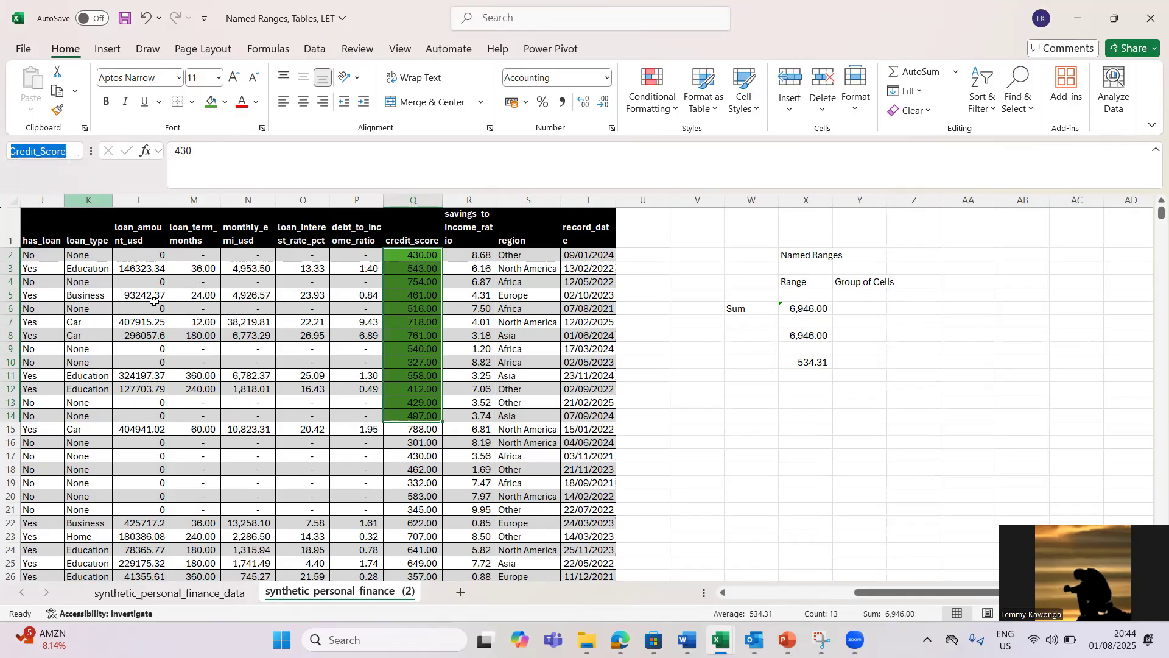
{"action": "left_click", "coordinate": [155, 308]}
{"action": "left_click", "coordinate": [75, 153]}
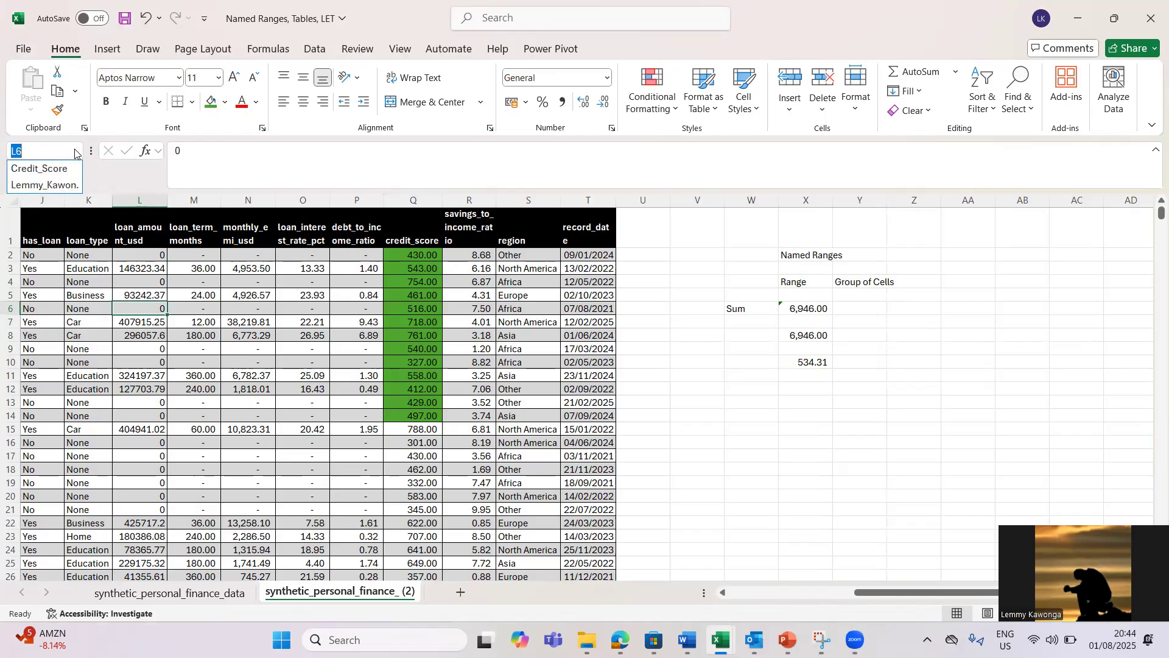
{"action": "left_click", "coordinate": [51, 186]}
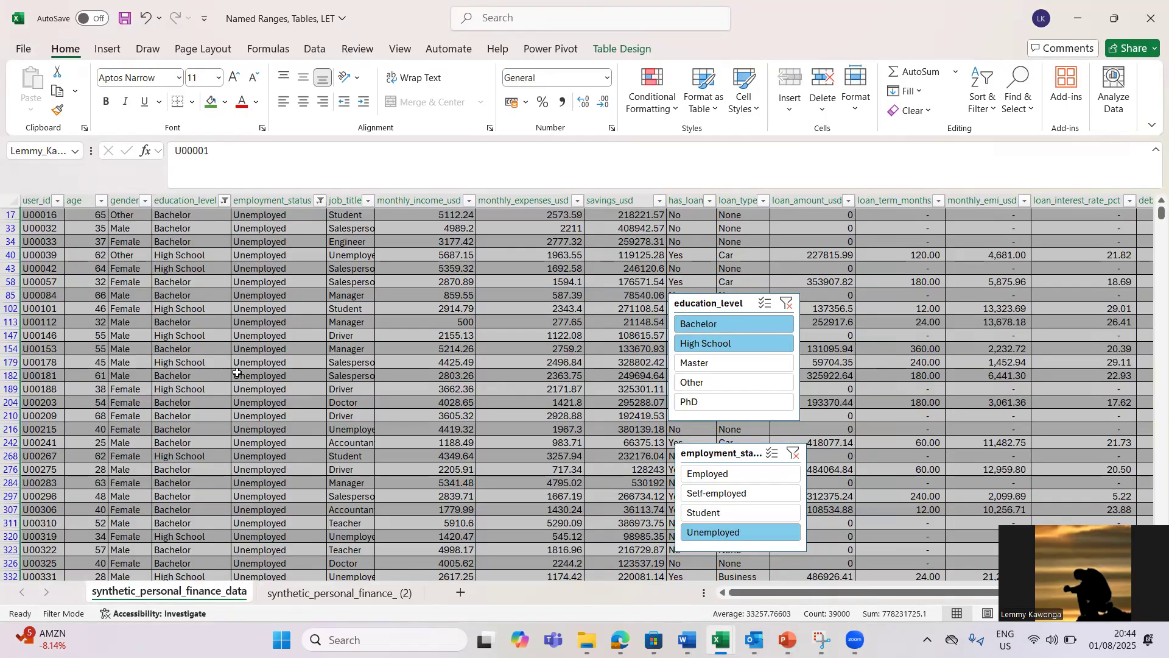
{"action": "left_click", "coordinate": [237, 374]}
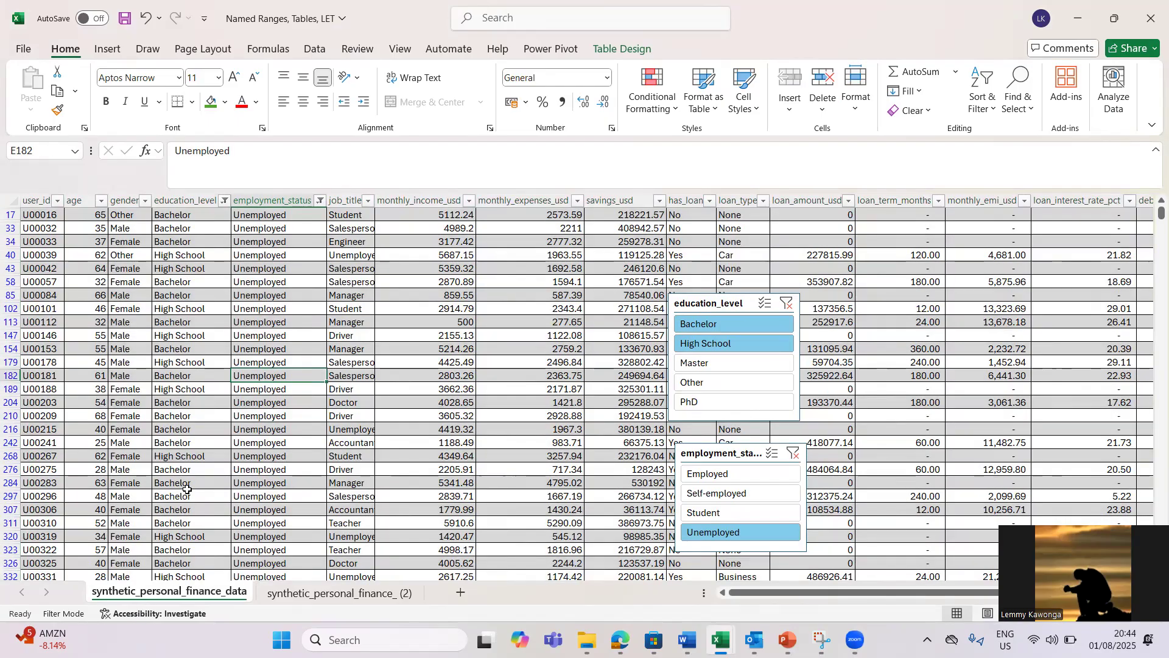
{"action": "left_click", "coordinate": [74, 155]}
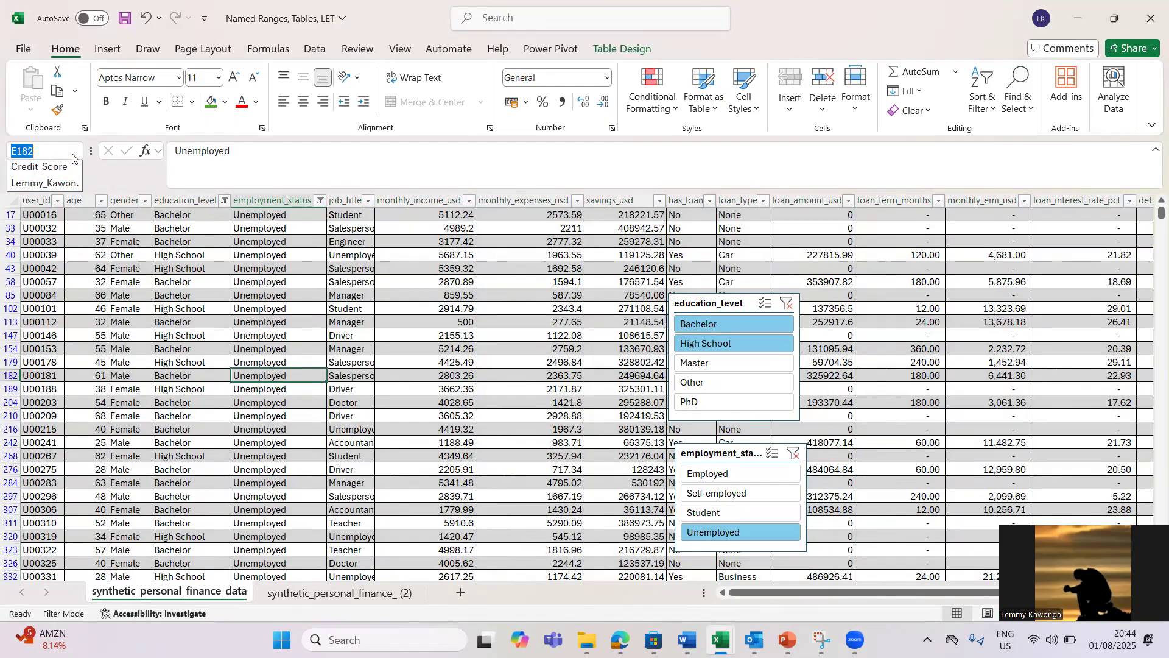
{"action": "left_click", "coordinate": [38, 169]}
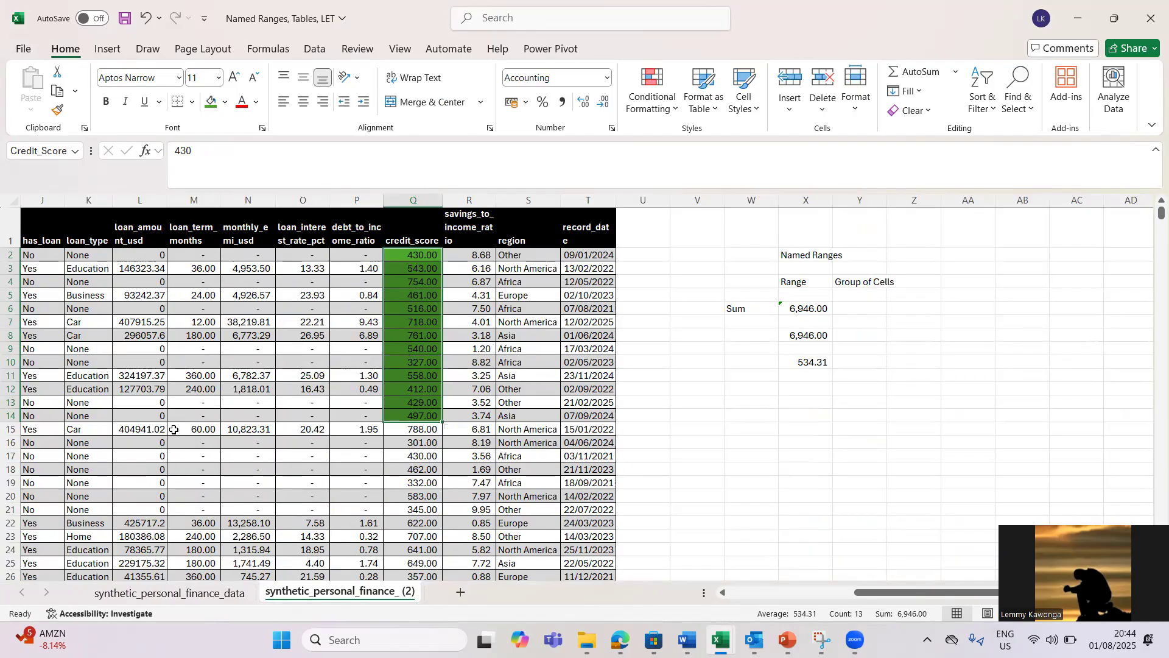
{"action": "left_click", "coordinate": [77, 154]}
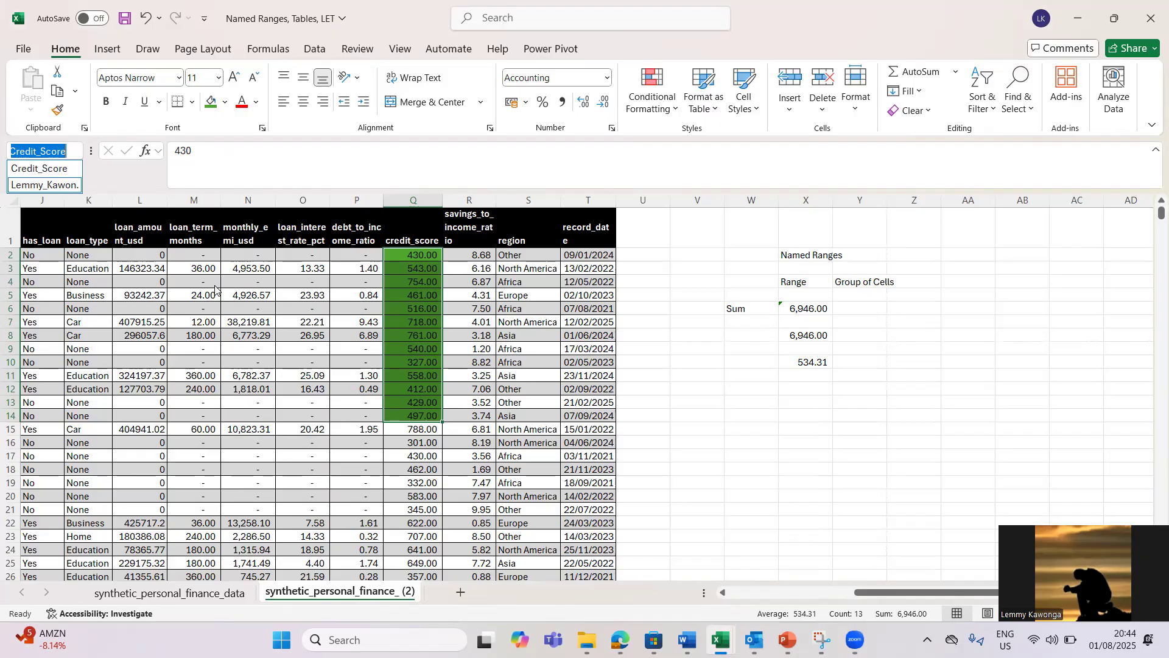
{"action": "key", "text": "Escape"}
Step: Turn off text wrapping for the whole header row 1 of the synthetic_personal_finance_ (2) sheet
{"action": "left_click", "coordinate": [262, 359]}
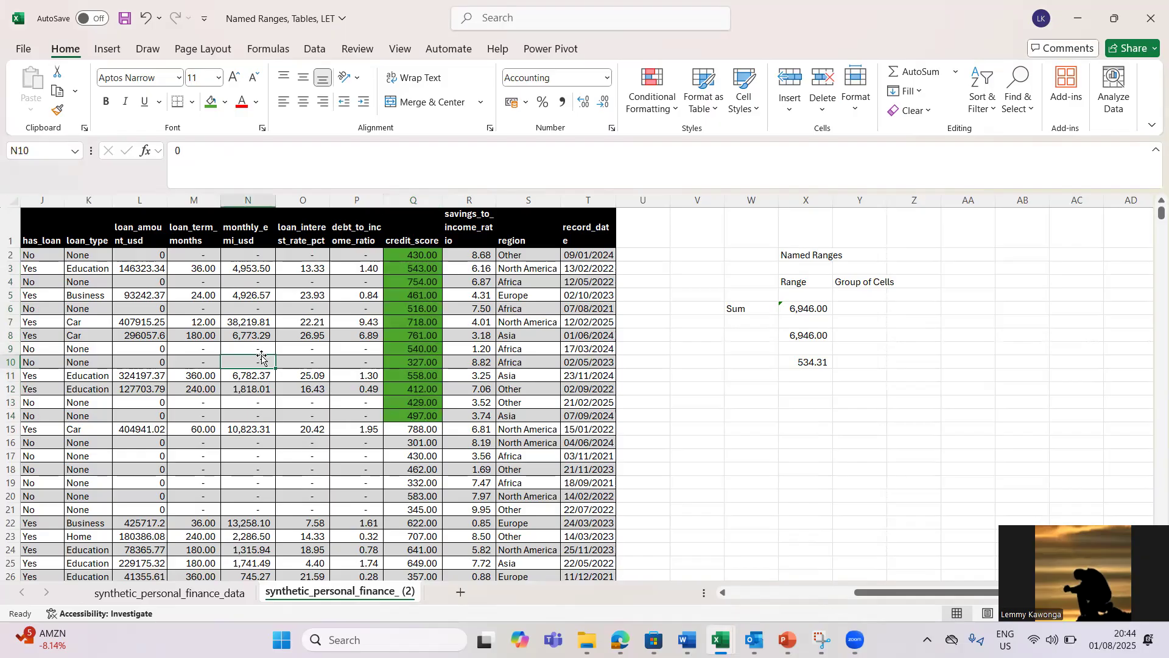
{"action": "left_click", "coordinate": [223, 310]}
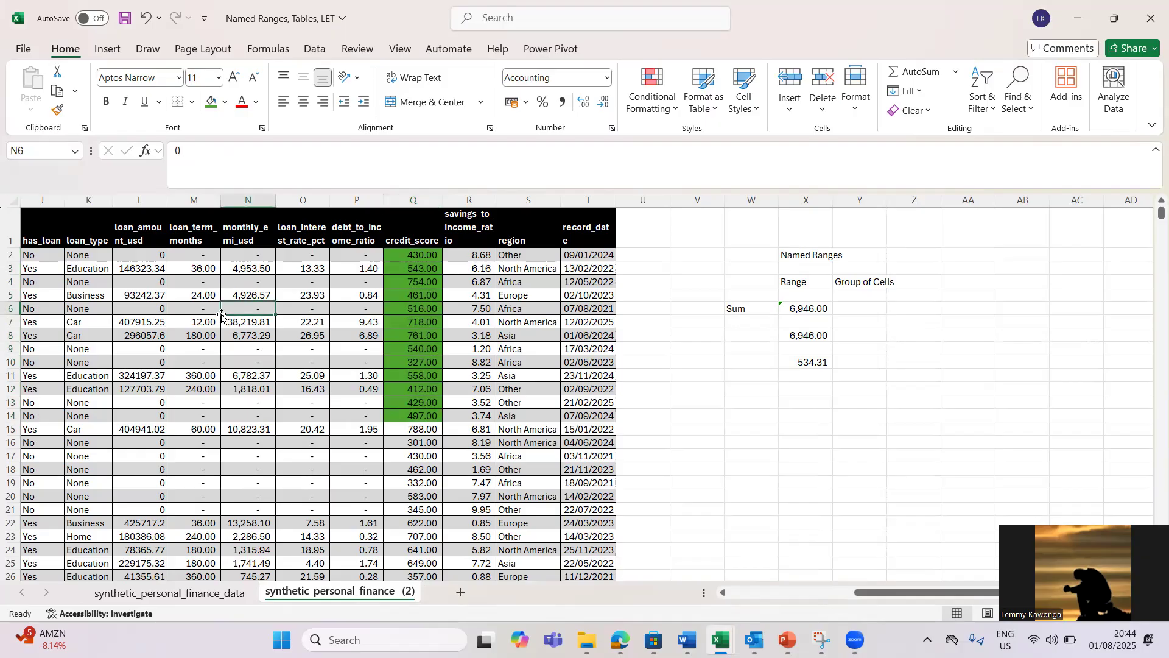
{"action": "left_click", "coordinate": [181, 250]}
{"action": "key", "text": "Left"}
{"action": "key", "text": "Left"}
{"action": "key", "text": "Left"}
{"action": "key", "text": "Left"}
{"action": "key", "text": "Left"}
{"action": "key", "text": "Left"}
{"action": "key", "text": "Left"}
{"action": "key", "text": "Left"}
{"action": "key", "text": "Left"}
{"action": "key", "text": "Left"}
{"action": "key", "text": "Left"}
{"action": "key", "text": "Left"}
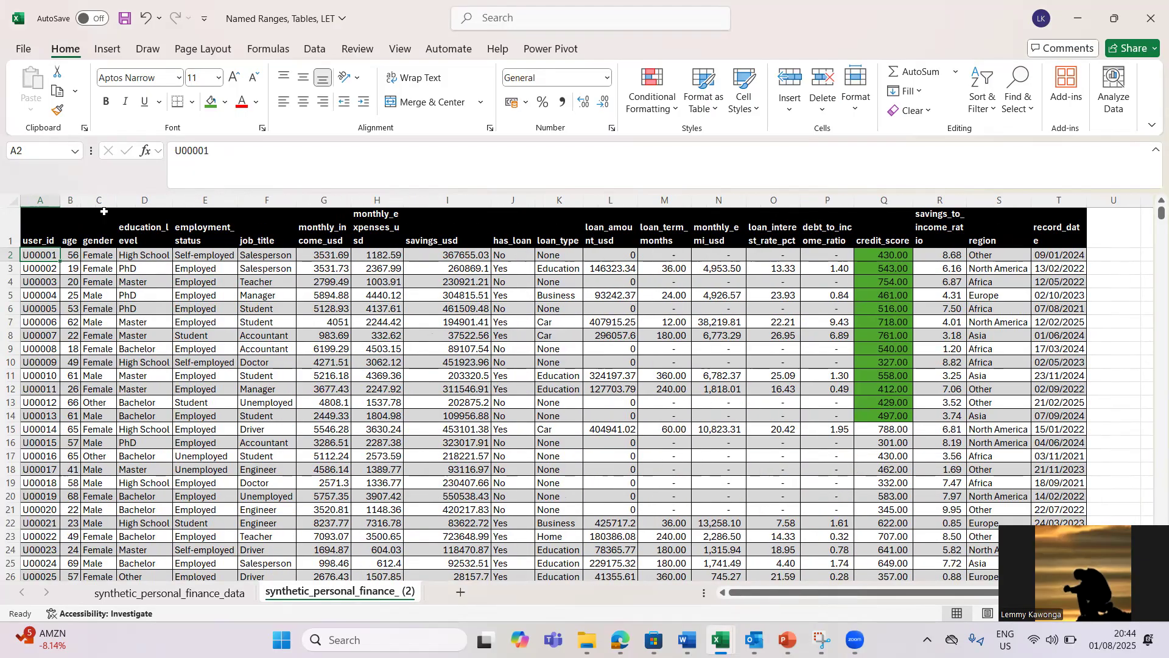
{"action": "left_click", "coordinate": [67, 233]}
{"action": "left_click", "coordinate": [43, 234]}
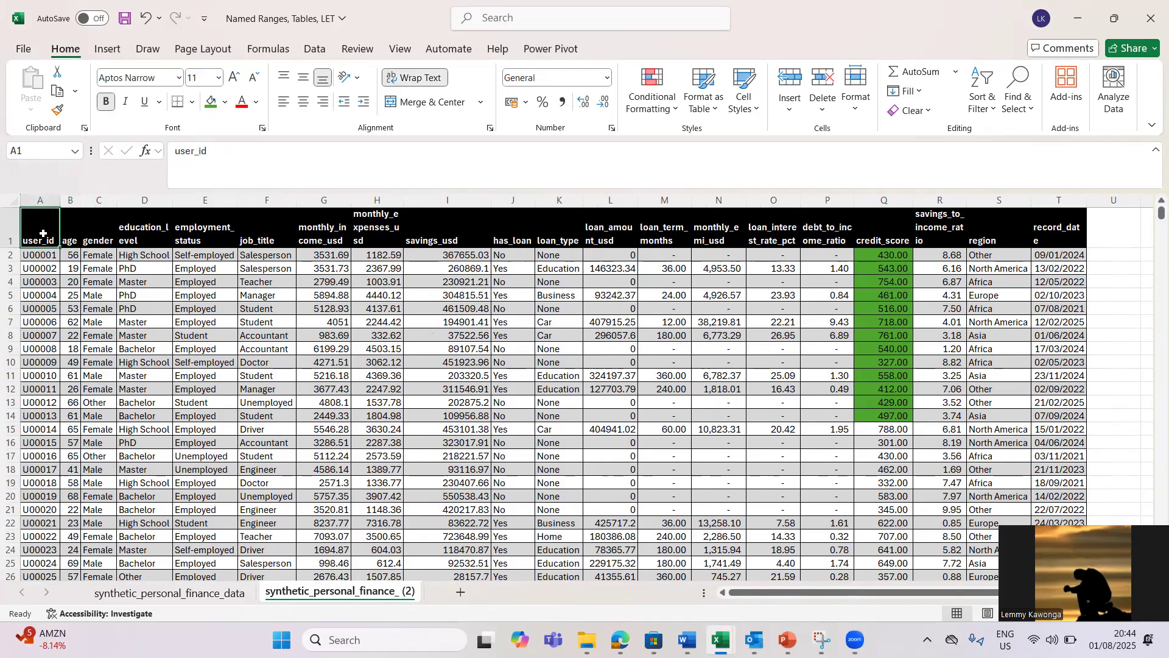
{"action": "left_click", "coordinate": [10, 234]}
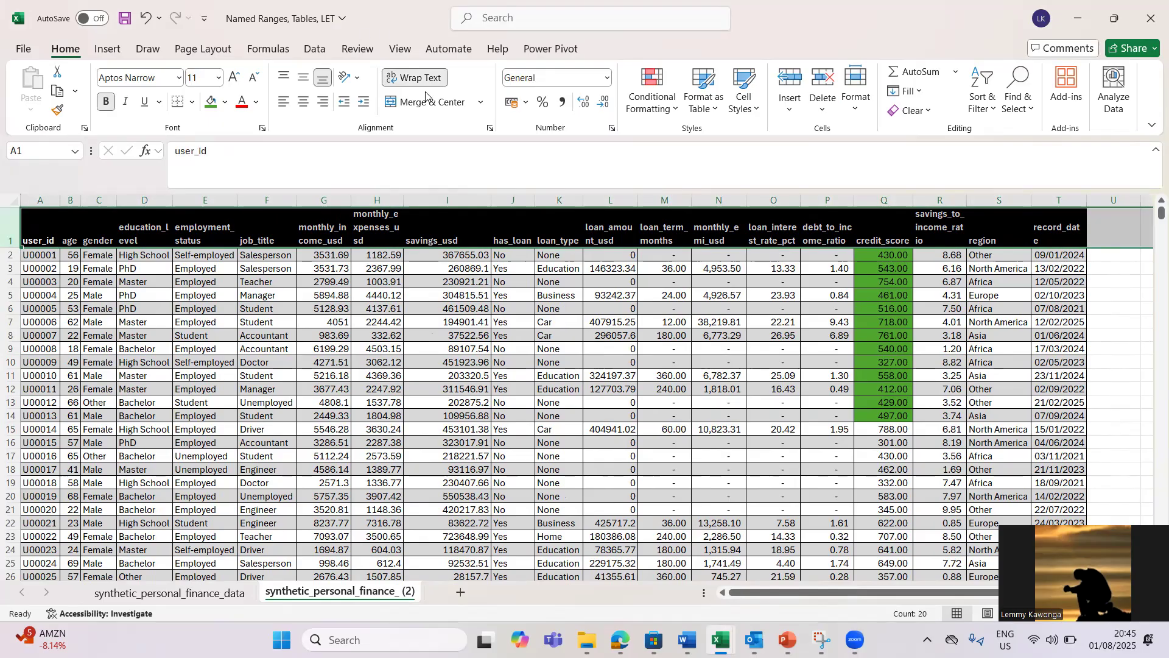
{"action": "left_click", "coordinate": [405, 84]}
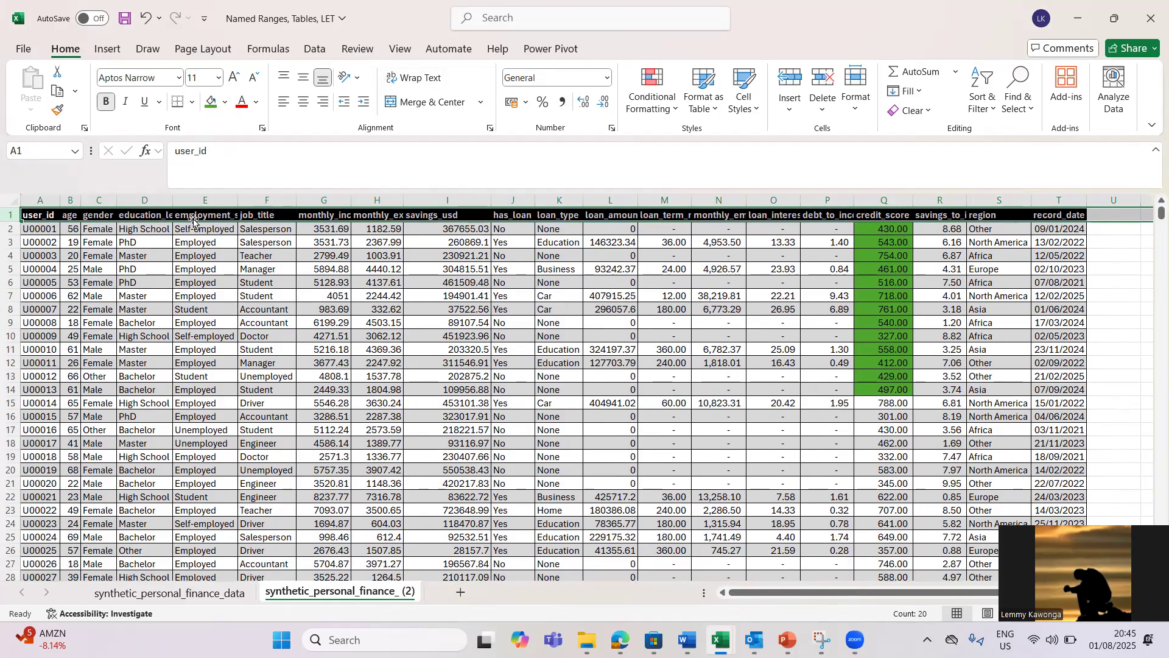
{"action": "left_click", "coordinate": [239, 309]}
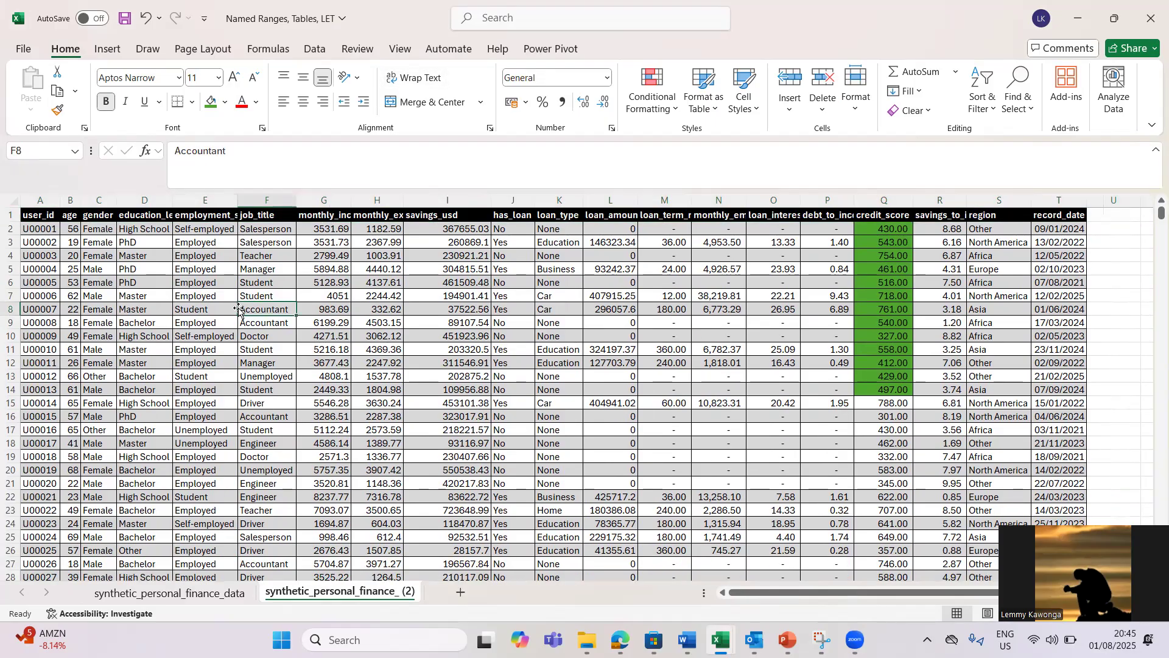
Step: AutoFit the width of every column on the sheet to its contents
{"action": "left_click", "coordinate": [10, 200]}
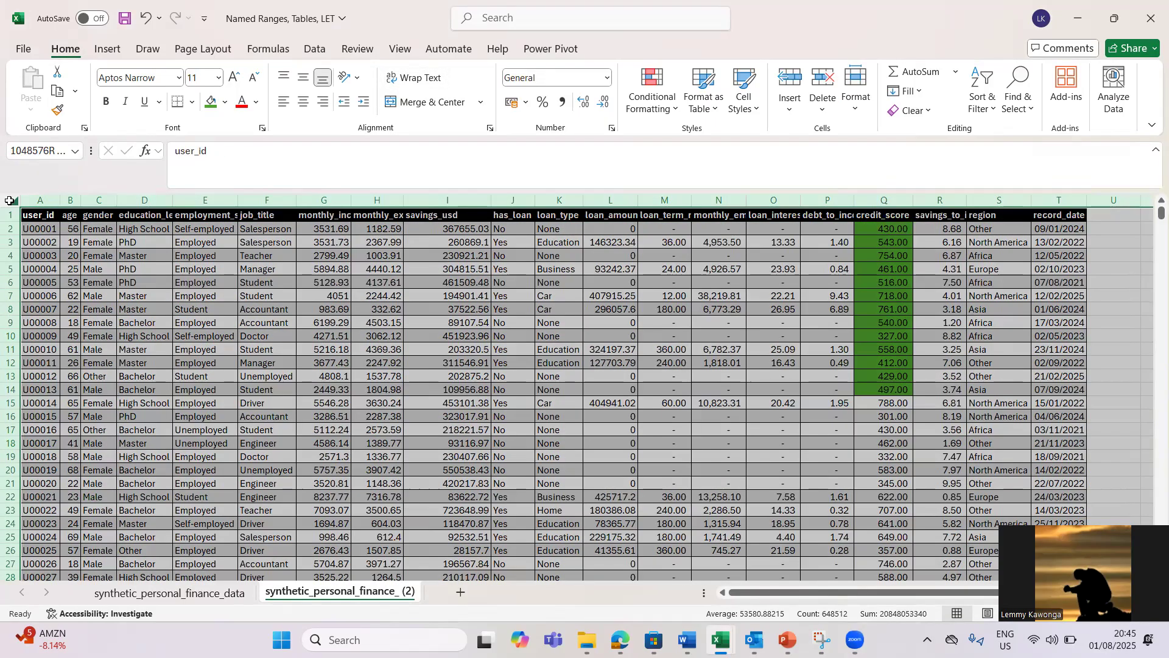
{"action": "double_click", "coordinate": [81, 200]}
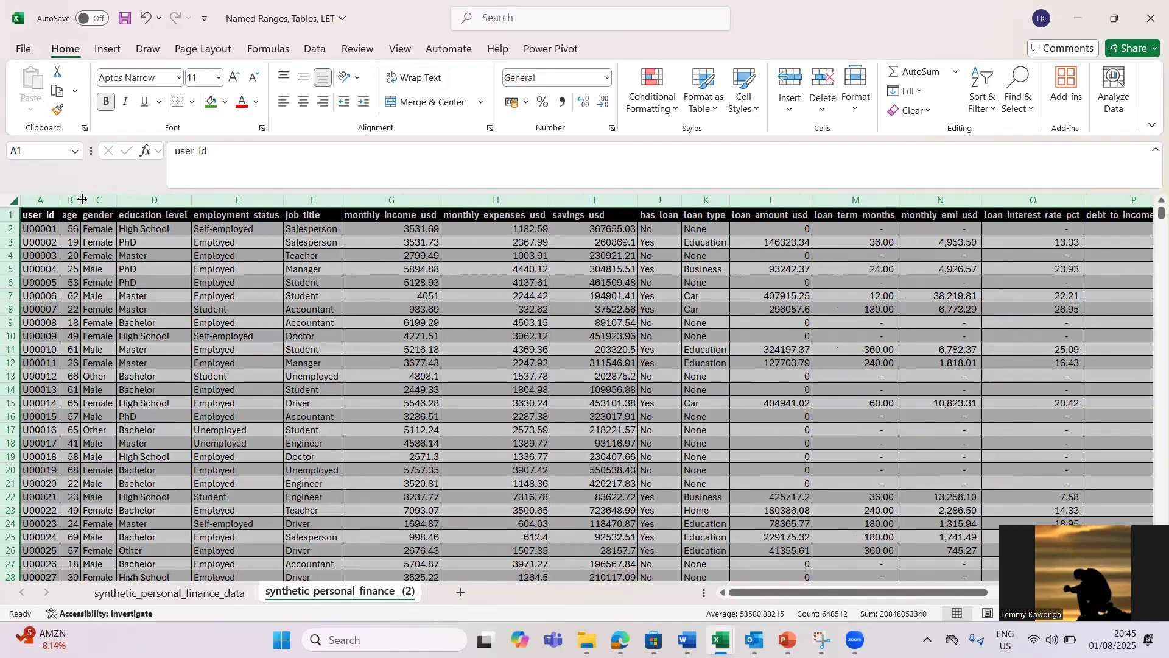
{"action": "left_click", "coordinate": [430, 357]}
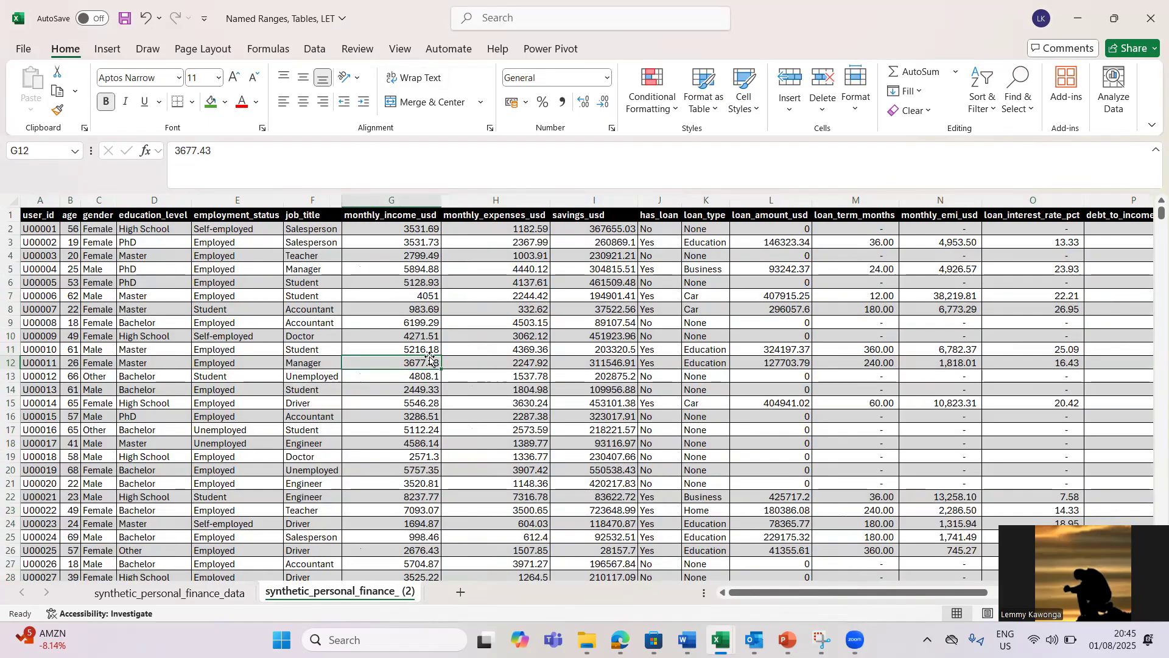
Step: Examine the column headings that could serve as range names, such as employment_status, monthly_income_usd, monthly_expenses_usd and loan_type
{"action": "left_click", "coordinate": [232, 199]}
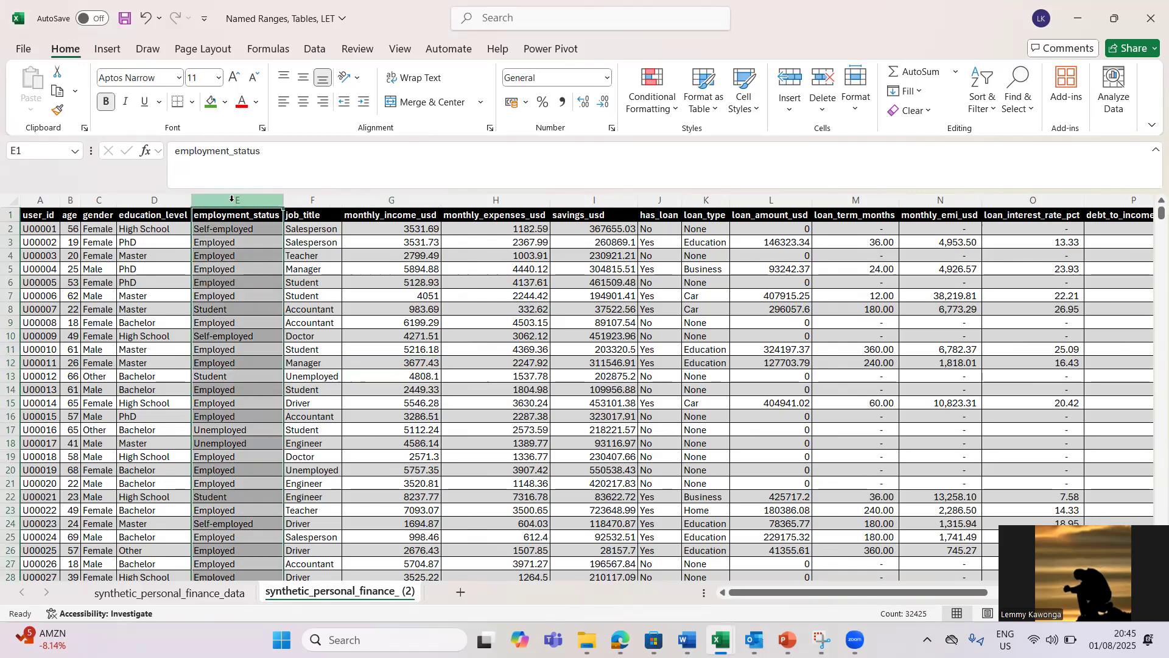
{"action": "left_click", "coordinate": [392, 200]}
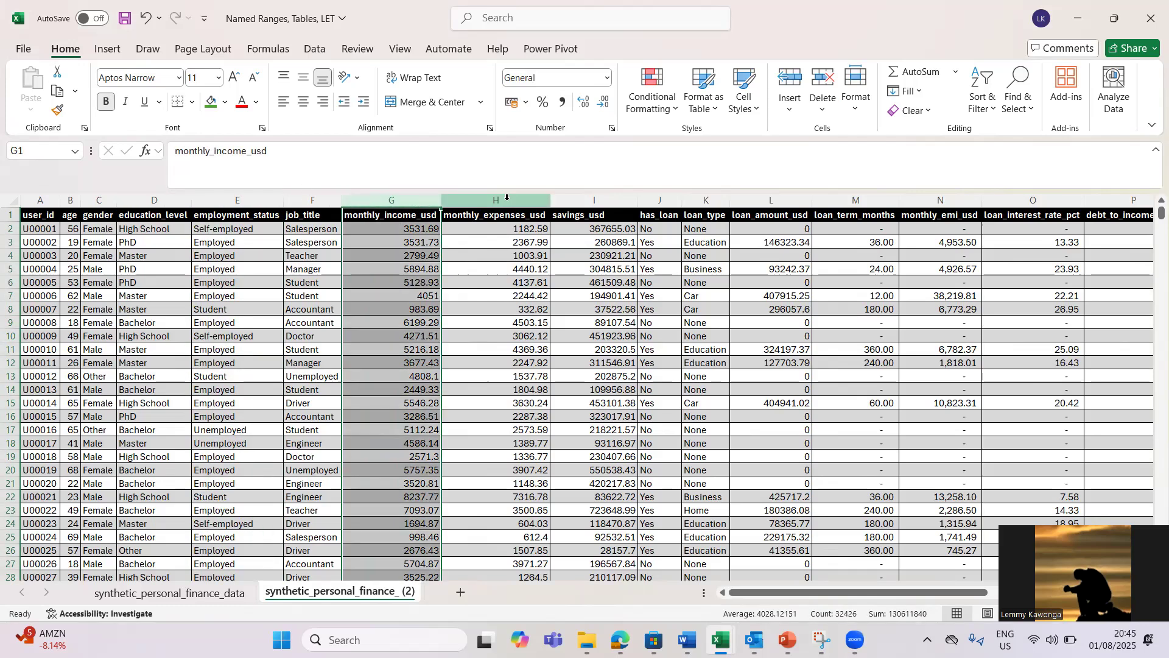
{"action": "left_click", "coordinate": [507, 199]}
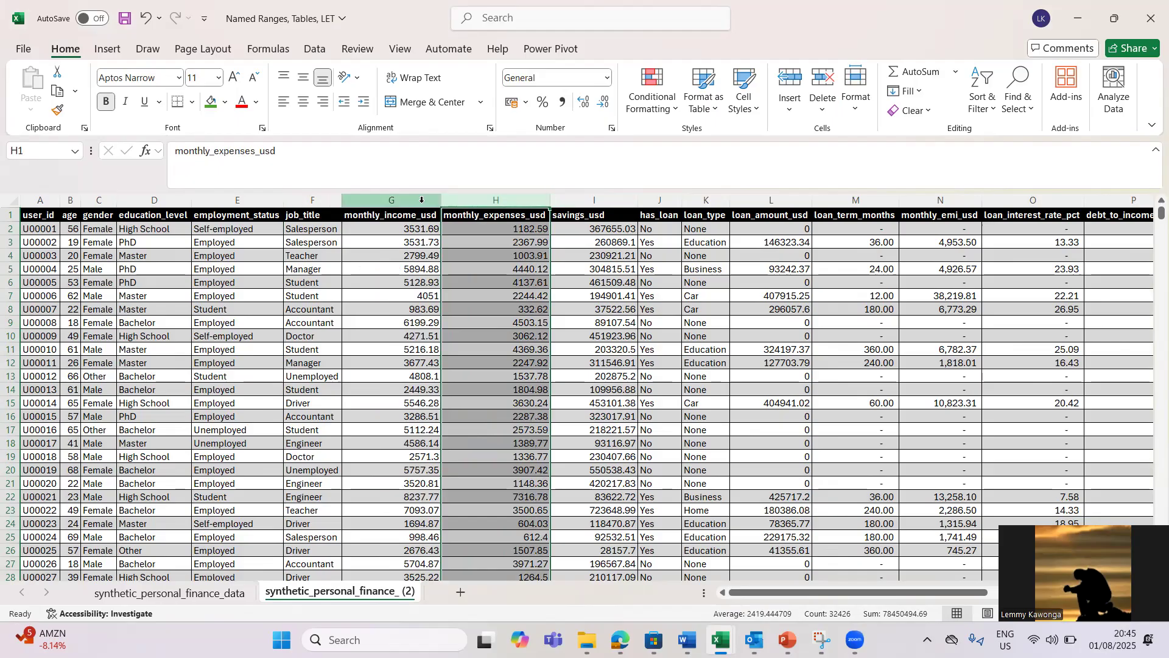
{"action": "left_click", "coordinate": [358, 215]}
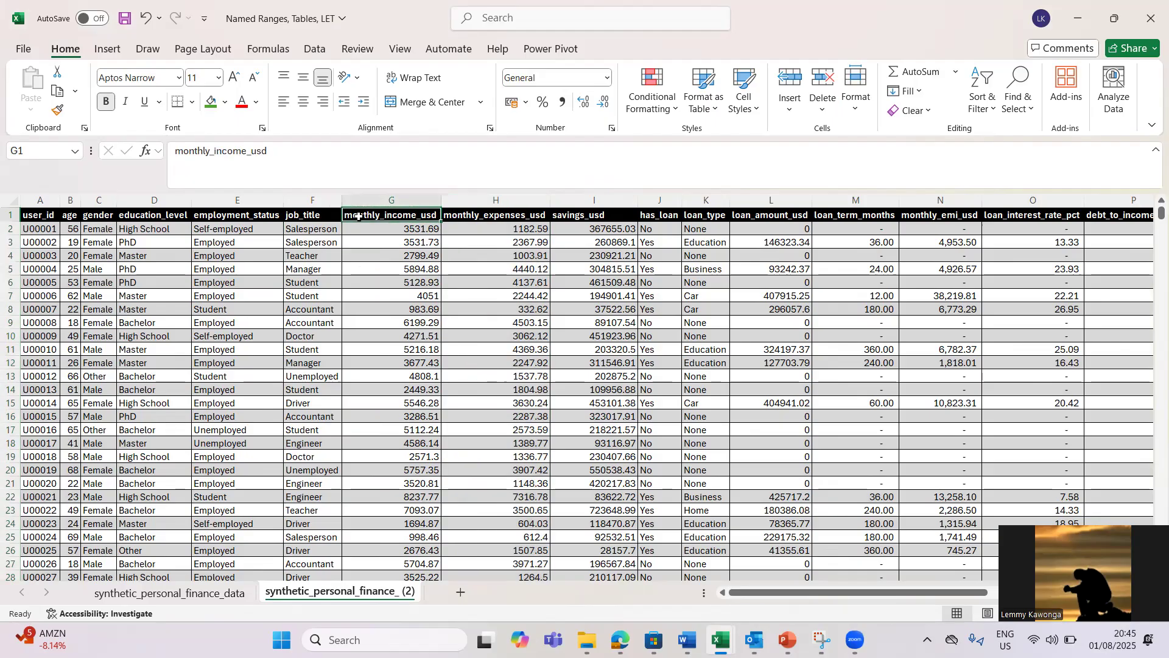
{"action": "left_click", "coordinate": [447, 218]}
{"action": "left_click", "coordinate": [576, 220]}
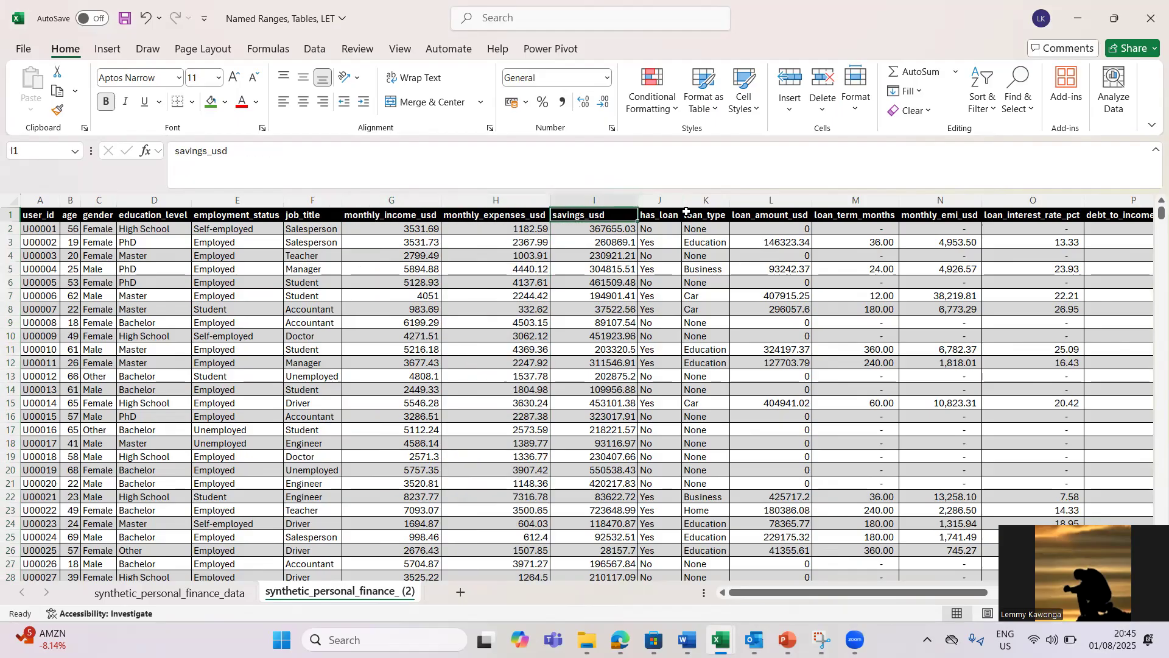
{"action": "left_click", "coordinate": [659, 217]}
{"action": "left_click", "coordinate": [709, 221]}
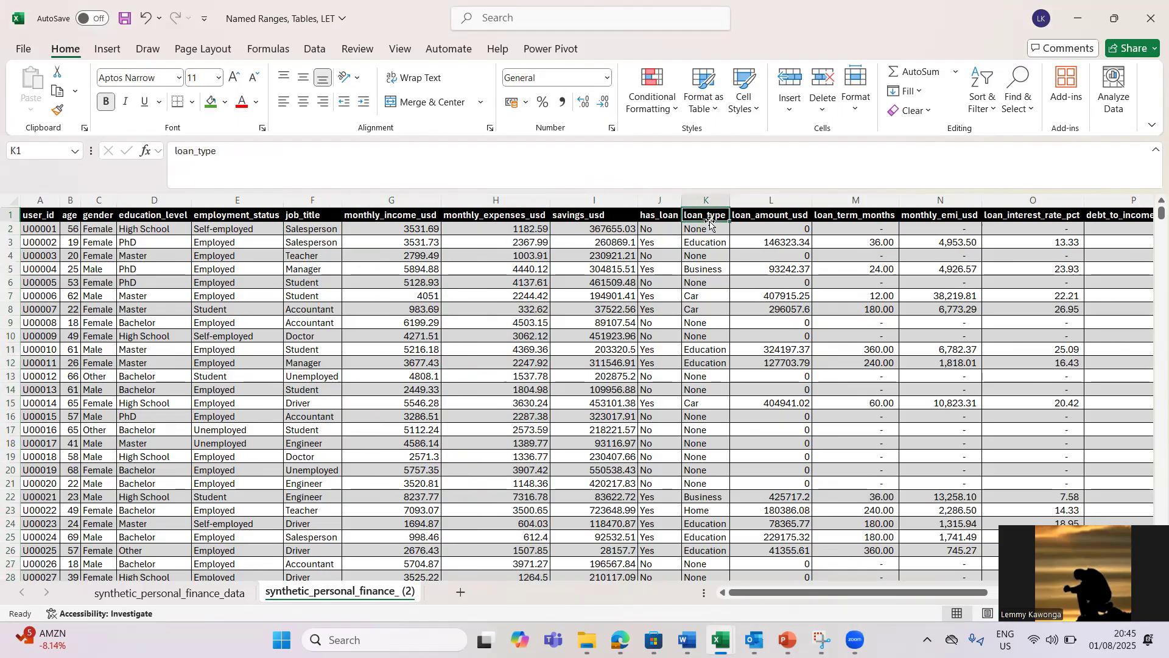
{"action": "left_click", "coordinate": [748, 220]}
{"action": "left_click", "coordinate": [74, 239]}
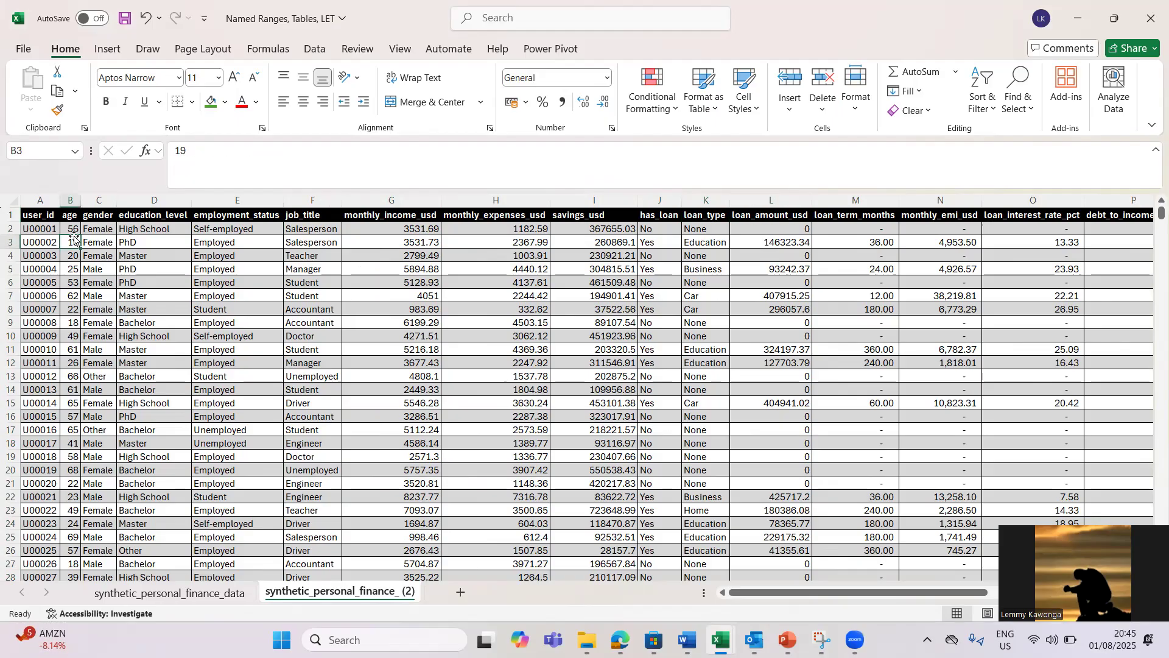
{"action": "left_click", "coordinate": [150, 286]}
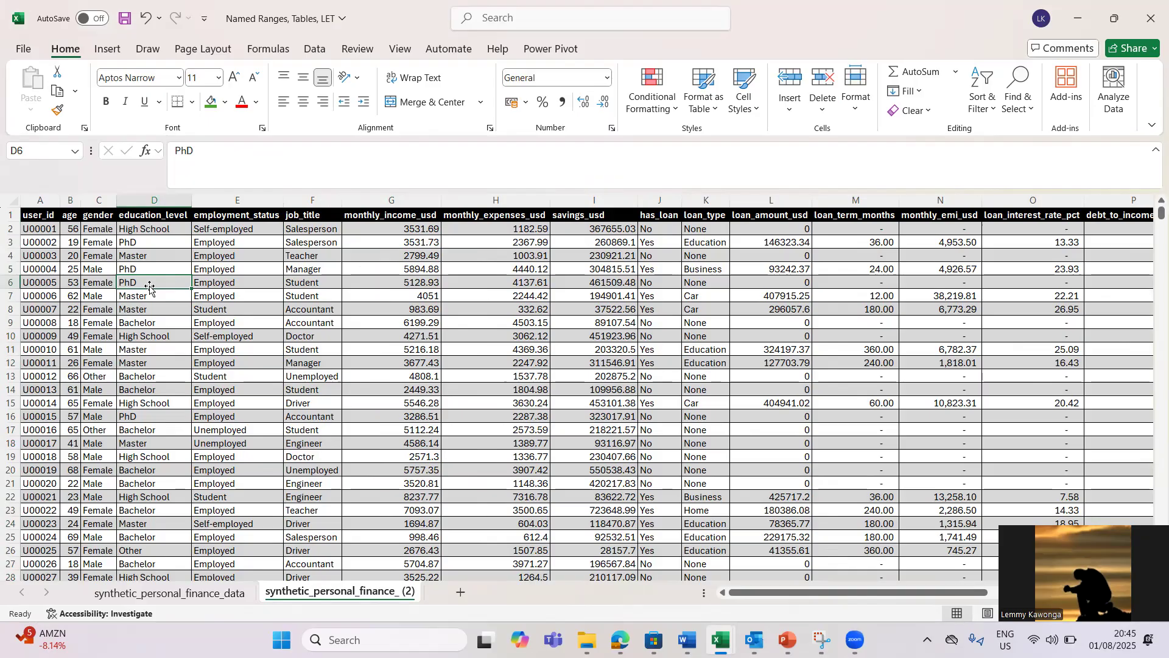
Step: Select the whole data block with its headers, A1:T32425, leaving out the totals in row 32426
{"action": "left_click", "coordinate": [30, 217]}
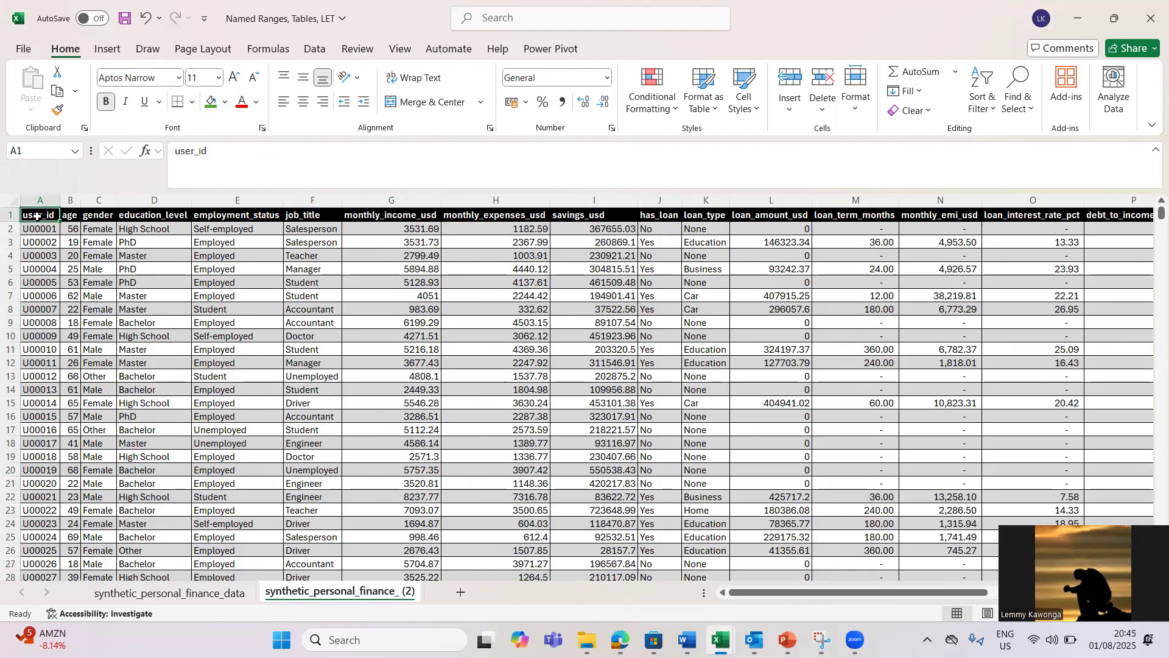
{"action": "key", "text": "ctrl+shift+Right"}
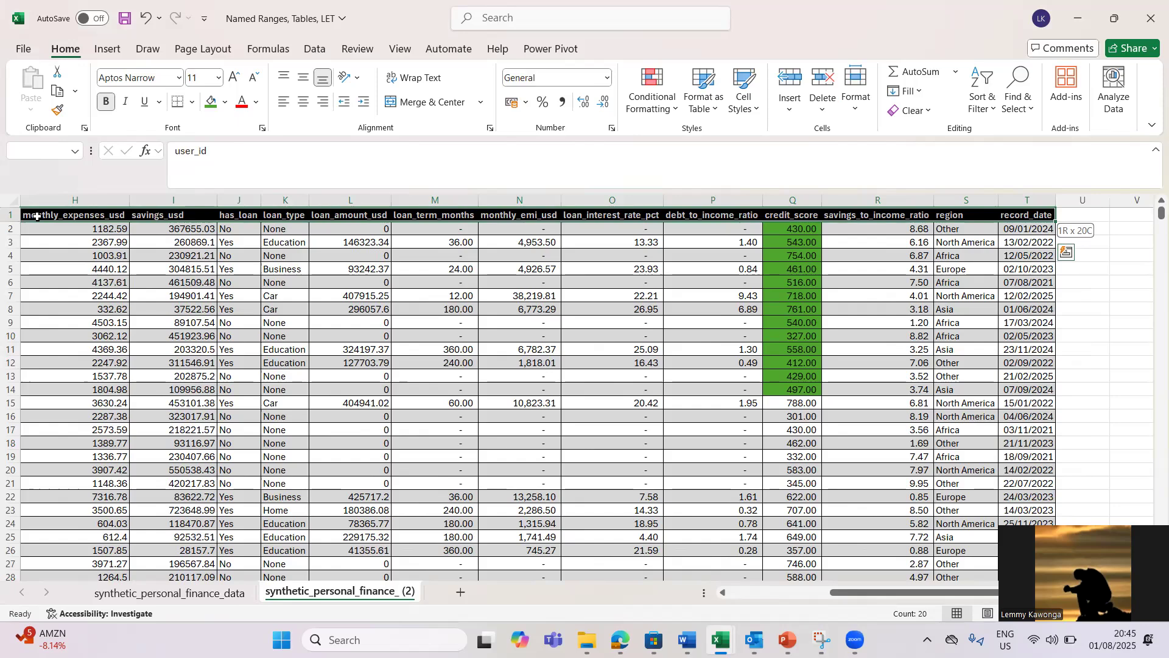
{"action": "key", "text": "ctrl+shift+Down"}
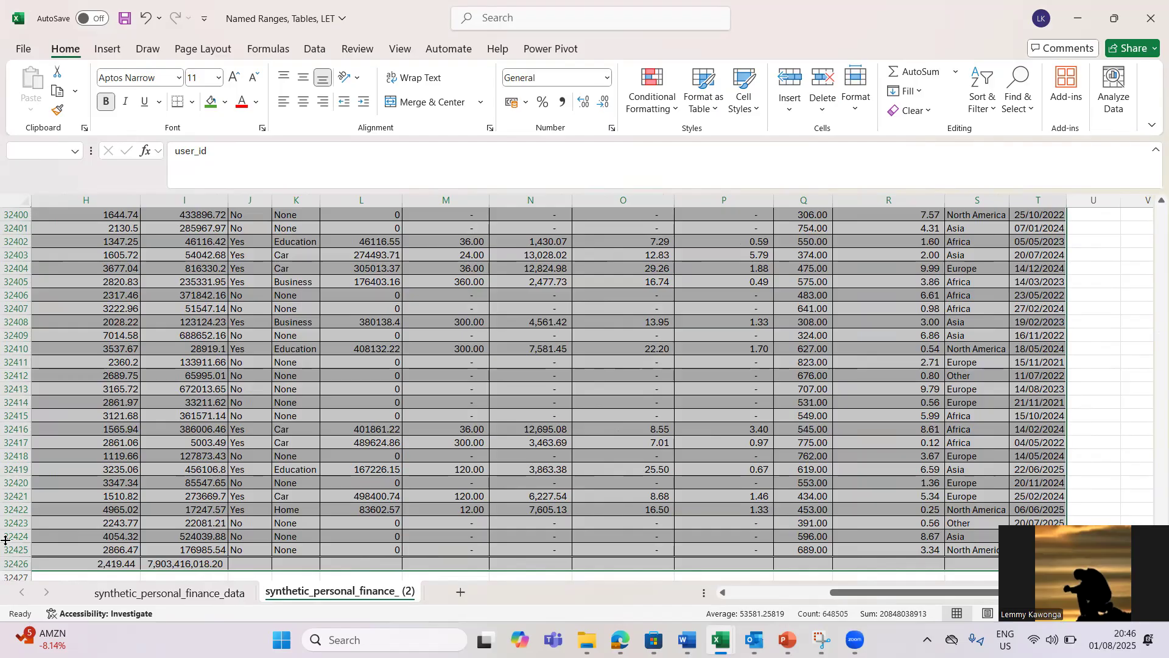
{"action": "key", "text": "shift+Up"}
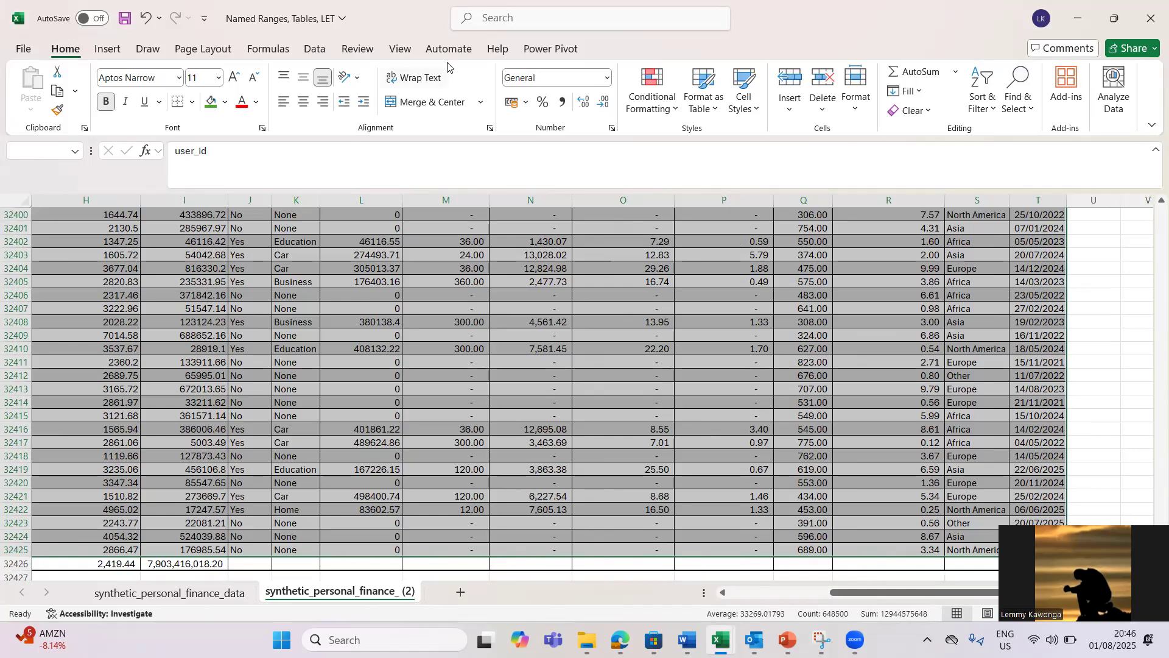
Step: Create named ranges from the selection using its top-row headings, replacing the existing definition of credit_score
{"action": "left_click", "coordinate": [273, 54]}
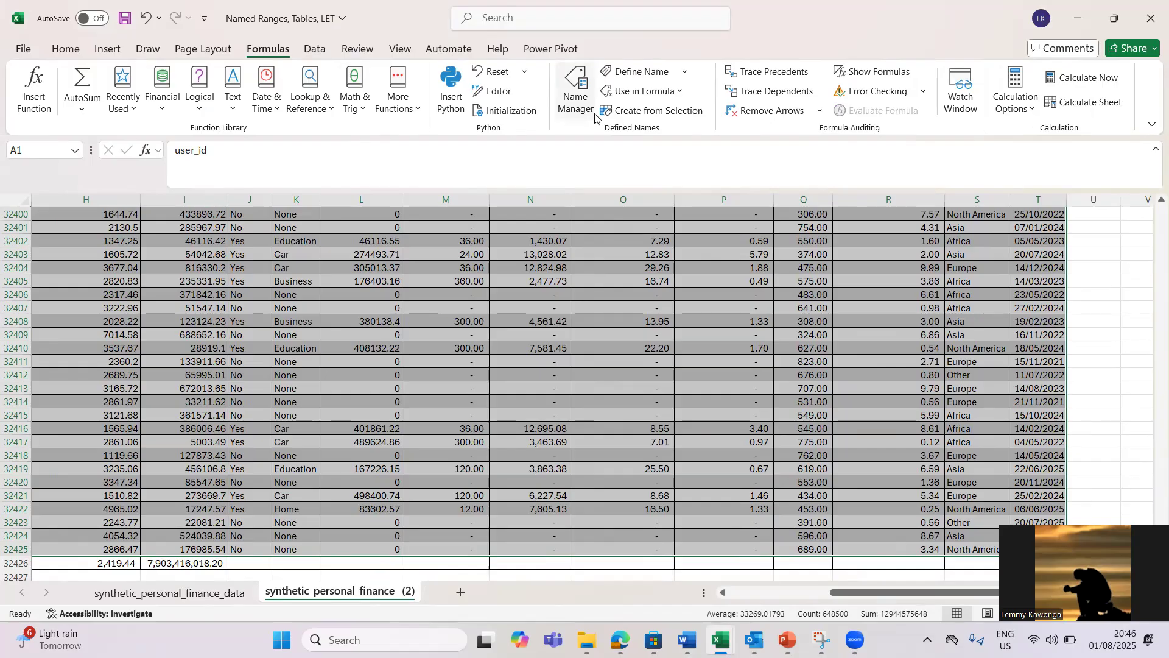
{"action": "key", "text": "ctrl+BackSpace"}
{"action": "left_click", "coordinate": [651, 112]}
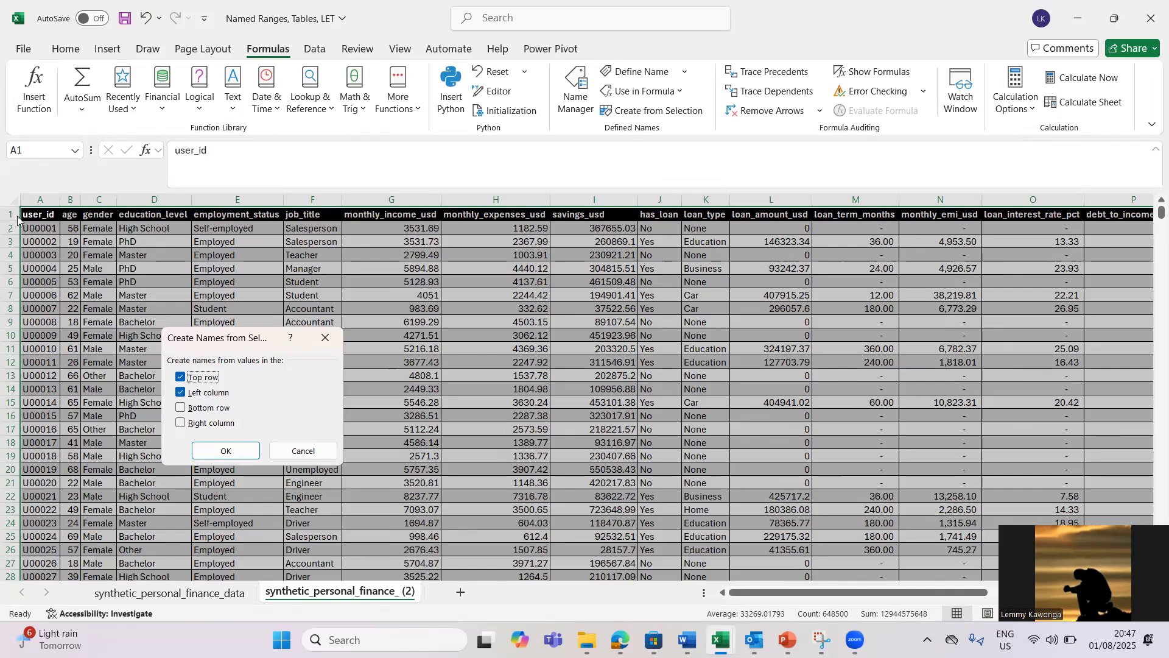
{"action": "left_click", "coordinate": [182, 393]}
{"action": "left_click", "coordinate": [182, 394]}
{"action": "left_click", "coordinate": [225, 451]}
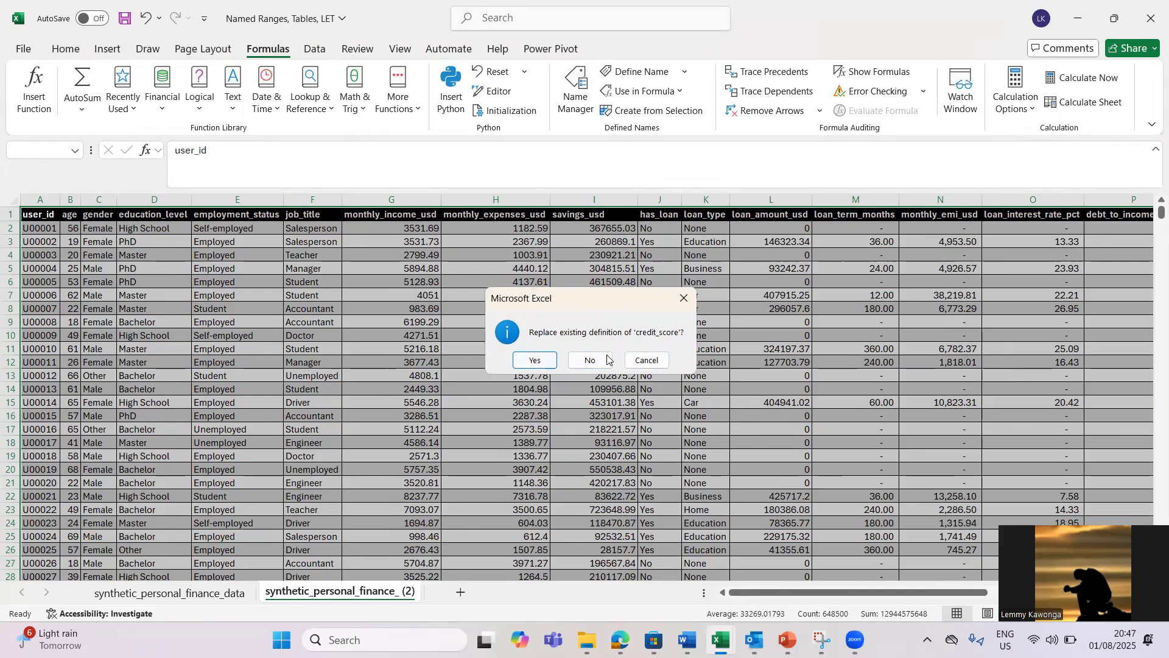
{"action": "left_click", "coordinate": [532, 361]}
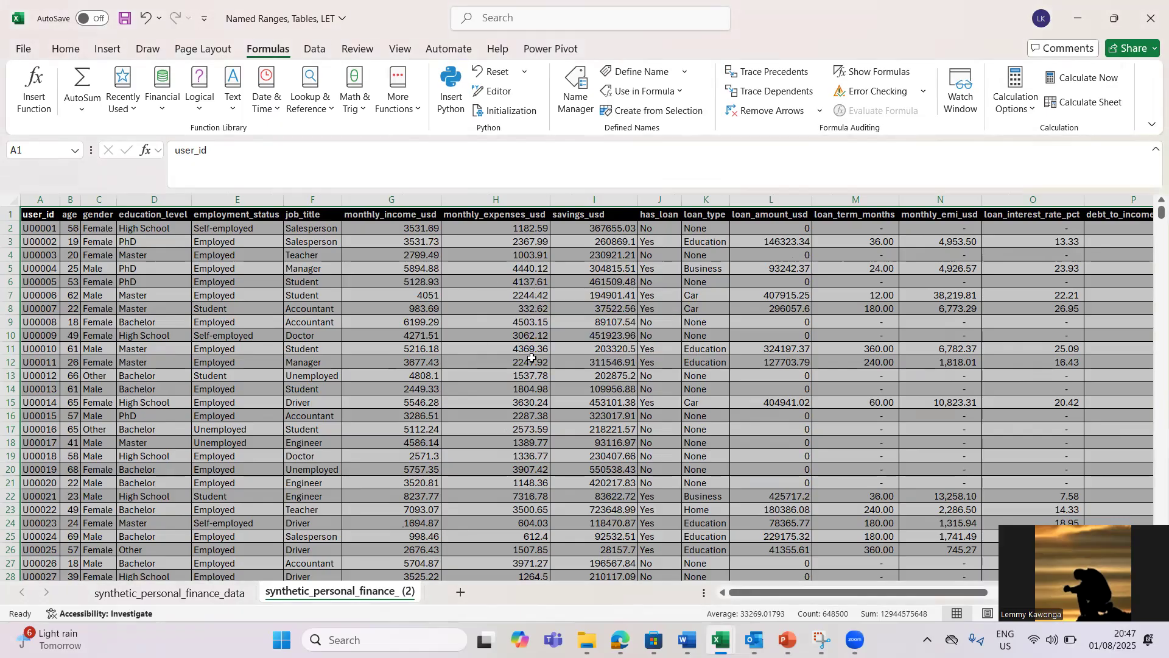
{"action": "left_click", "coordinate": [444, 284]}
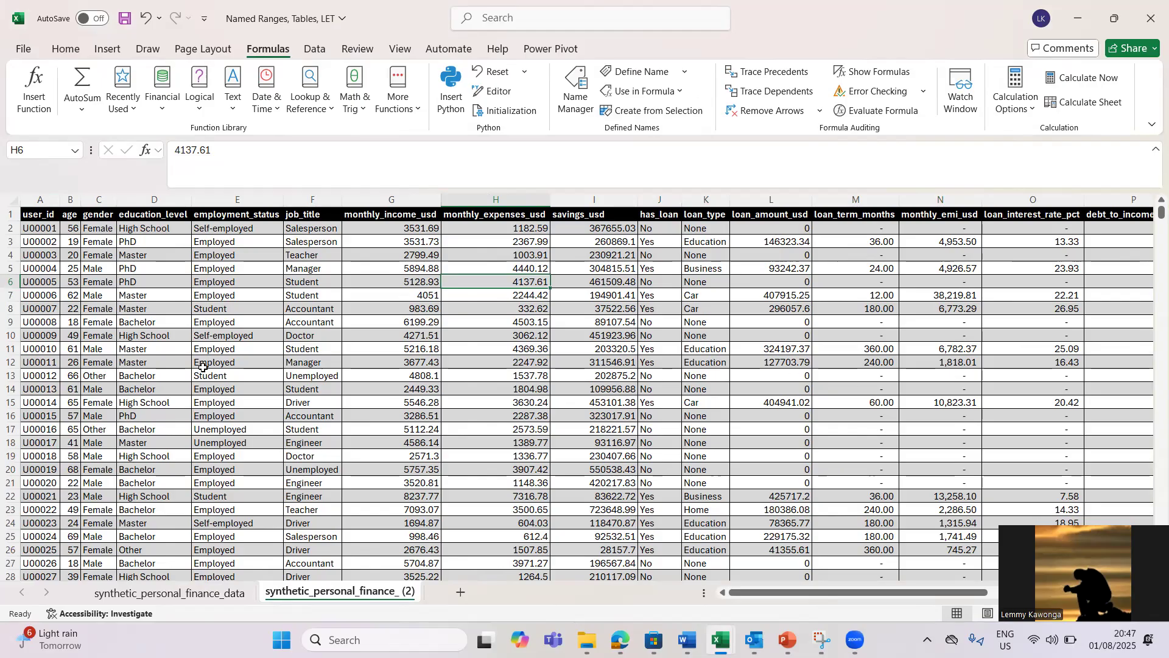
{"action": "left_click", "coordinate": [353, 373]}
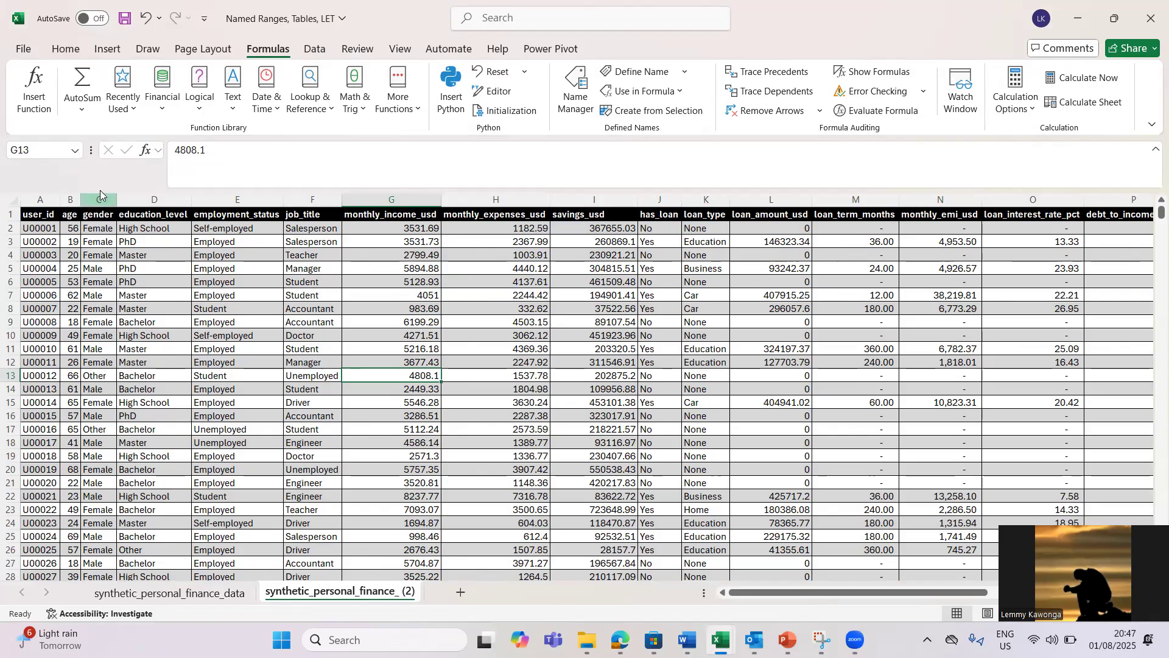
Step: Go to the named range region and to the named range job_title to check which columns they select
{"action": "left_click", "coordinate": [74, 153]}
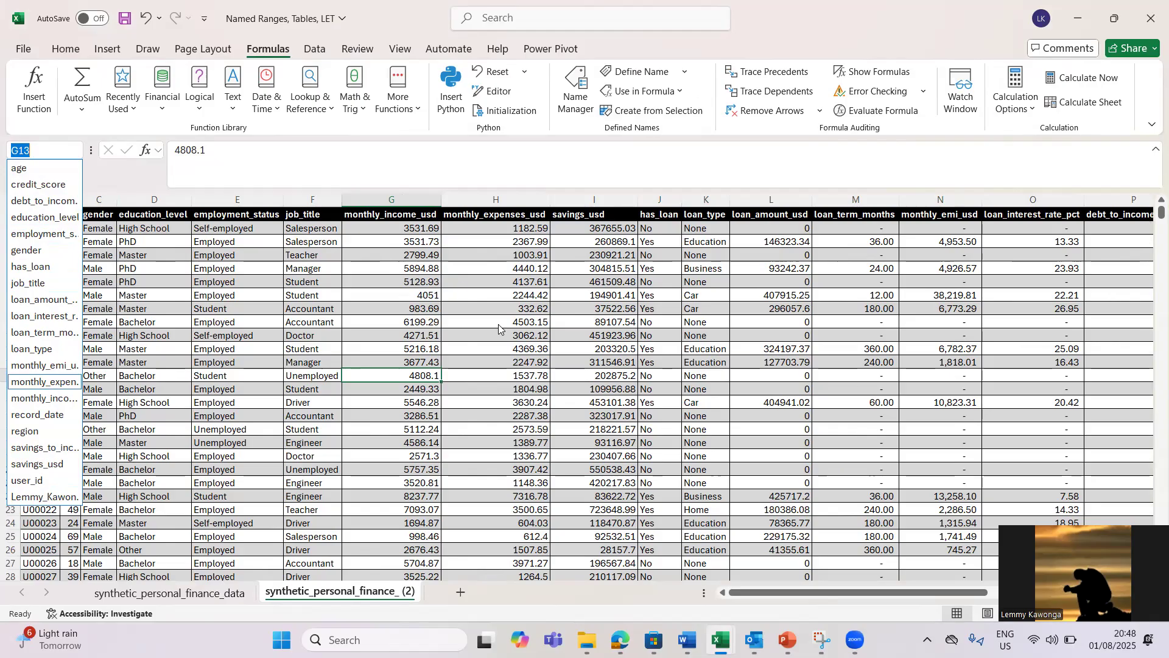
{"action": "left_click", "coordinate": [31, 433]}
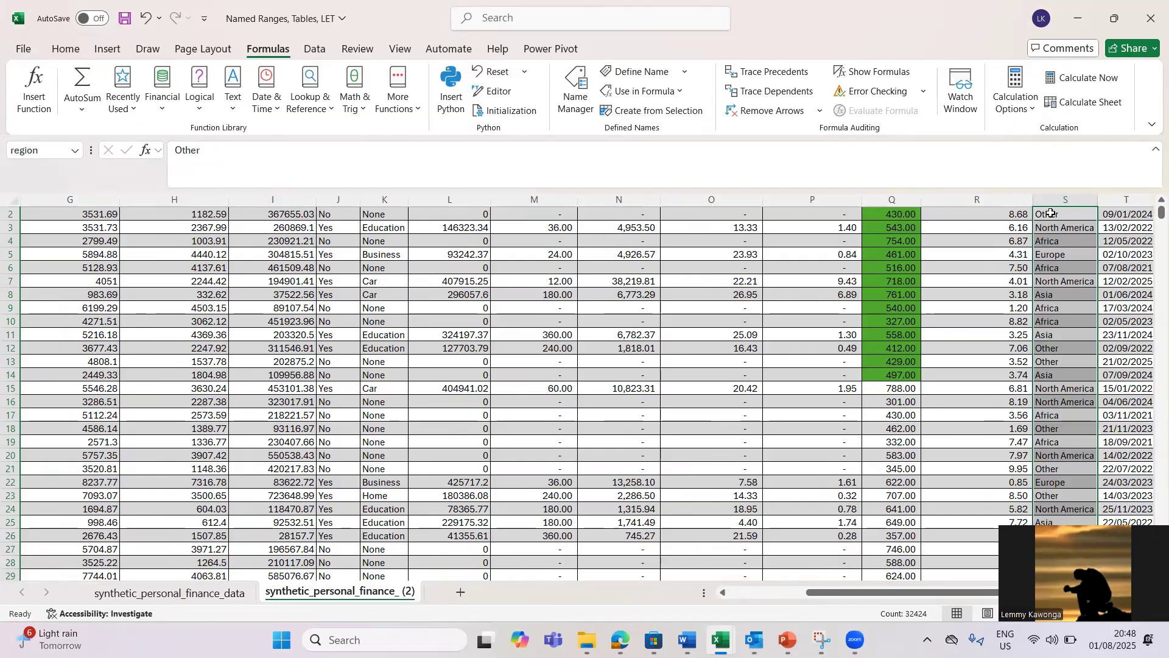
{"action": "left_click", "coordinate": [74, 152]}
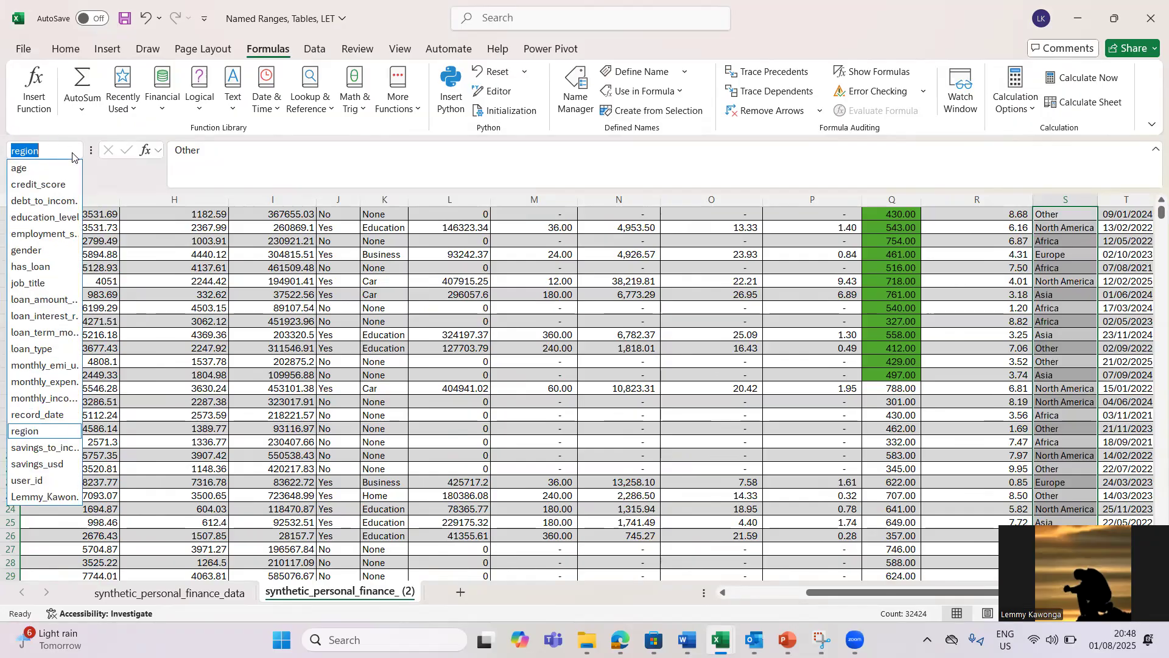
{"action": "left_click", "coordinate": [28, 283]}
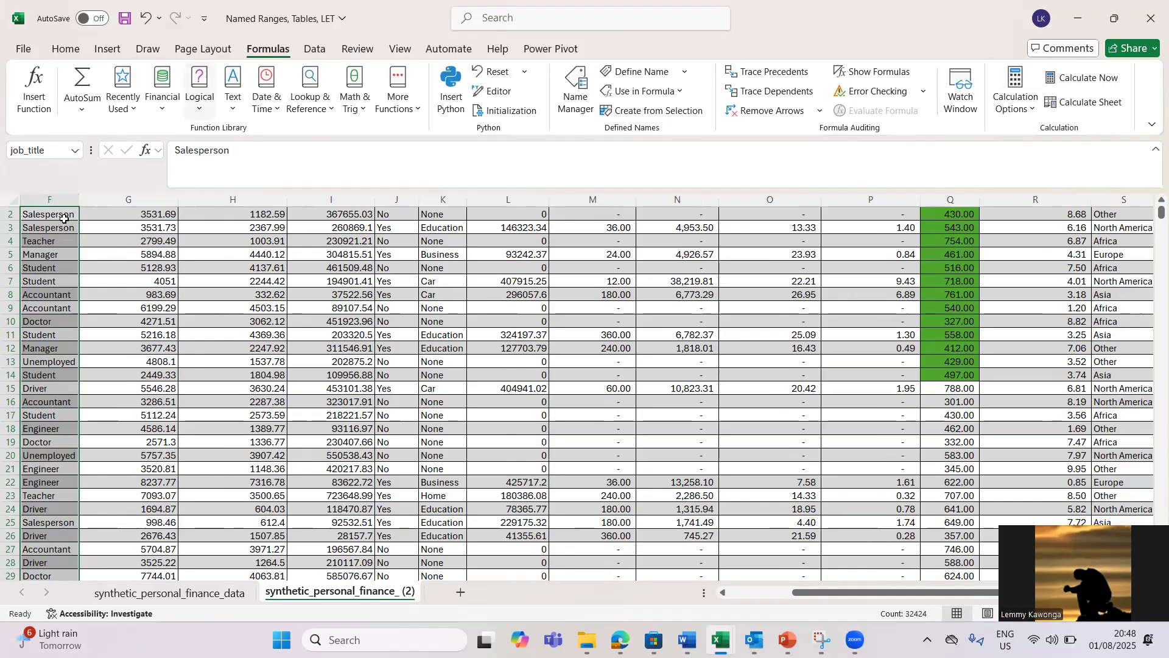
{"action": "left_click", "coordinate": [553, 323]}
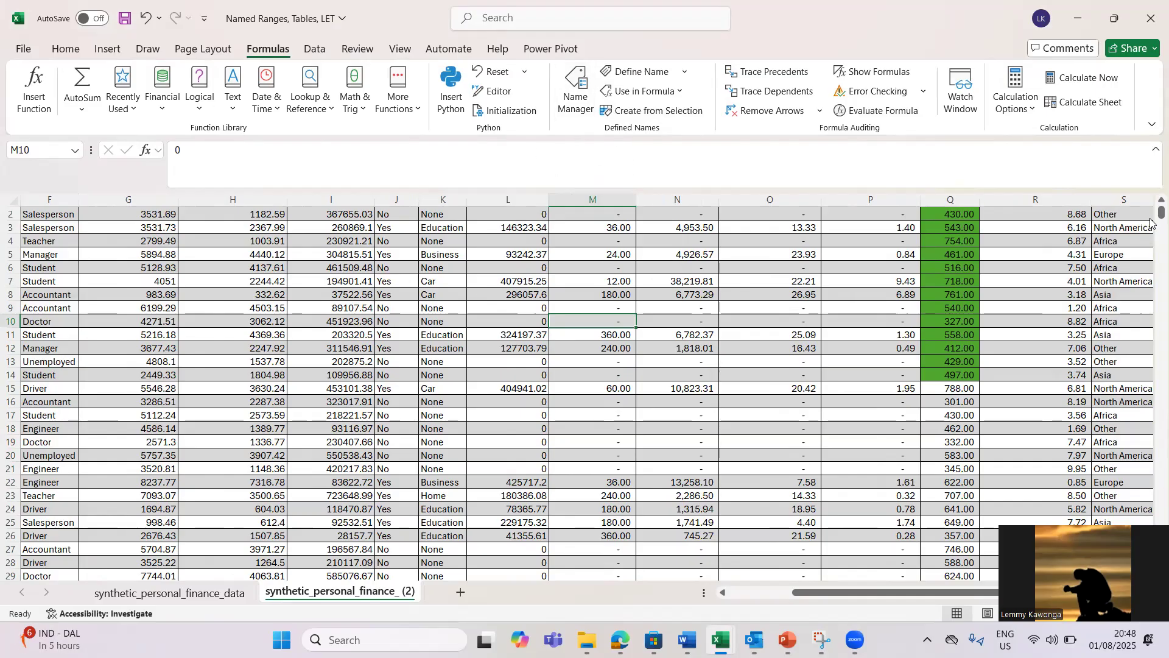
{"action": "scroll", "coordinate": [1151, 222], "scroll_direction": "up", "scroll_amount": 1}
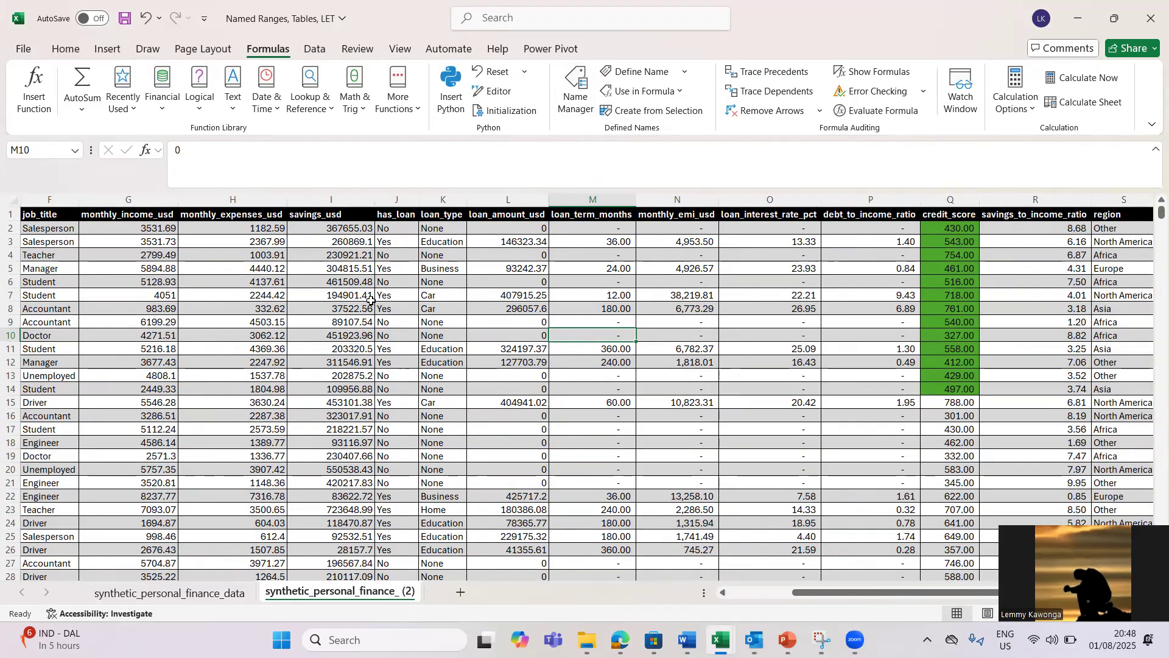
Step: Delete the defined name gender from the workbook's named ranges
{"action": "left_click", "coordinate": [582, 109]}
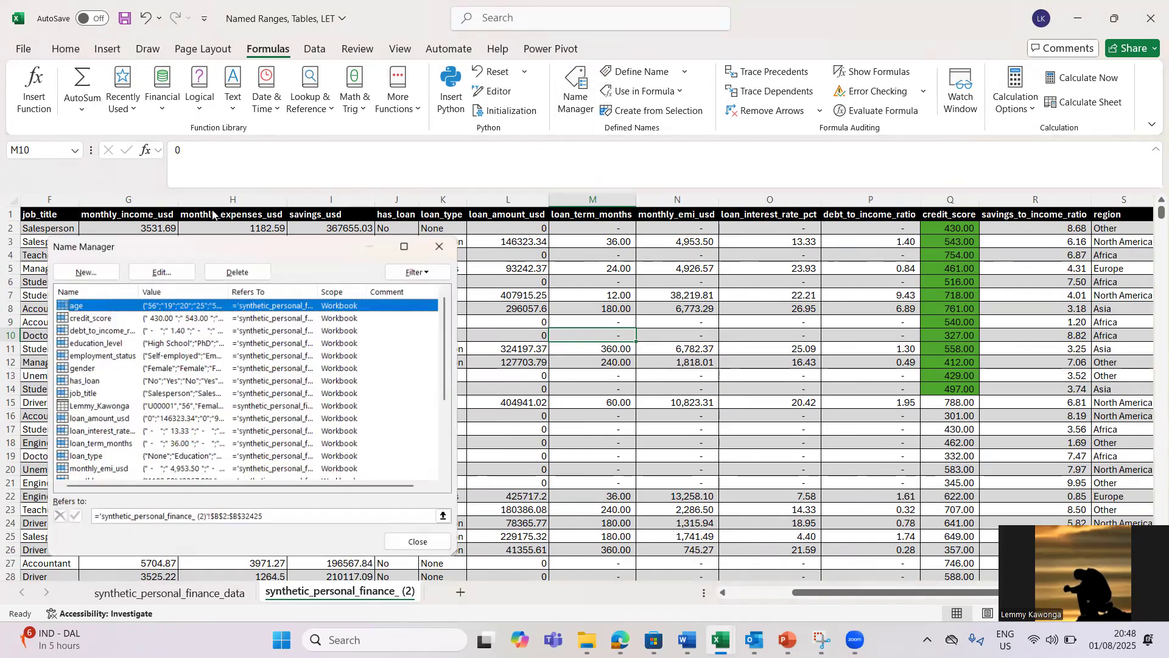
{"action": "left_click", "coordinate": [79, 343]}
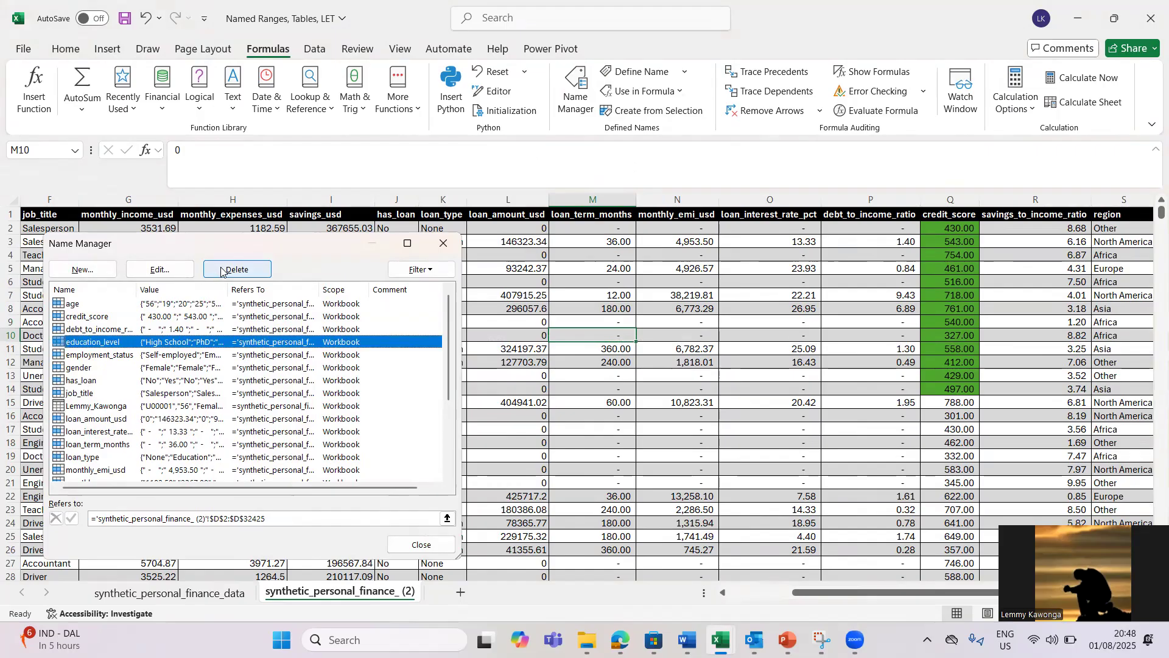
{"action": "left_click", "coordinate": [77, 369]}
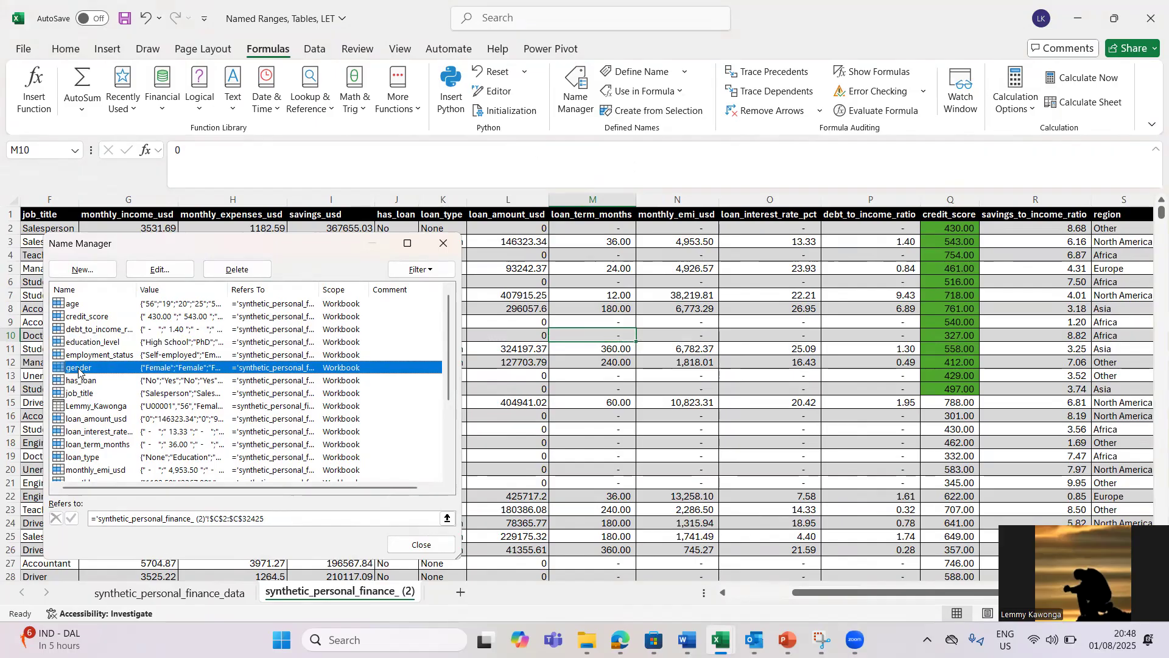
{"action": "left_click", "coordinate": [227, 271]}
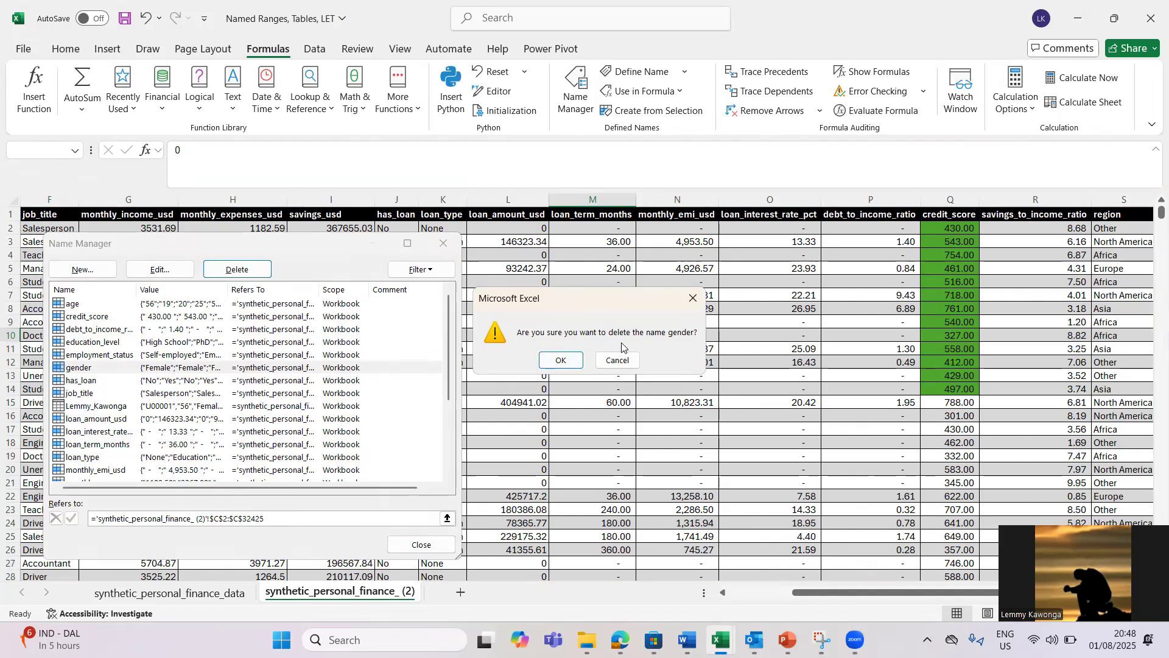
{"action": "left_click", "coordinate": [561, 361]}
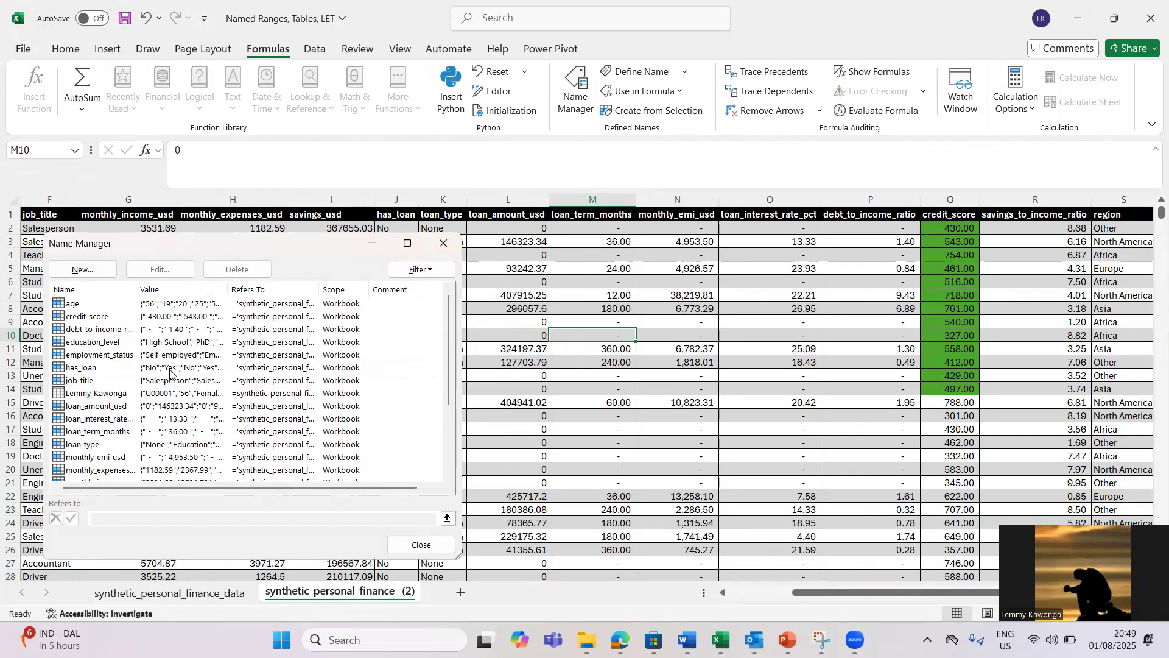
Step: Delete the defined name loan_type and close the name management dialog
{"action": "left_click", "coordinate": [86, 447]}
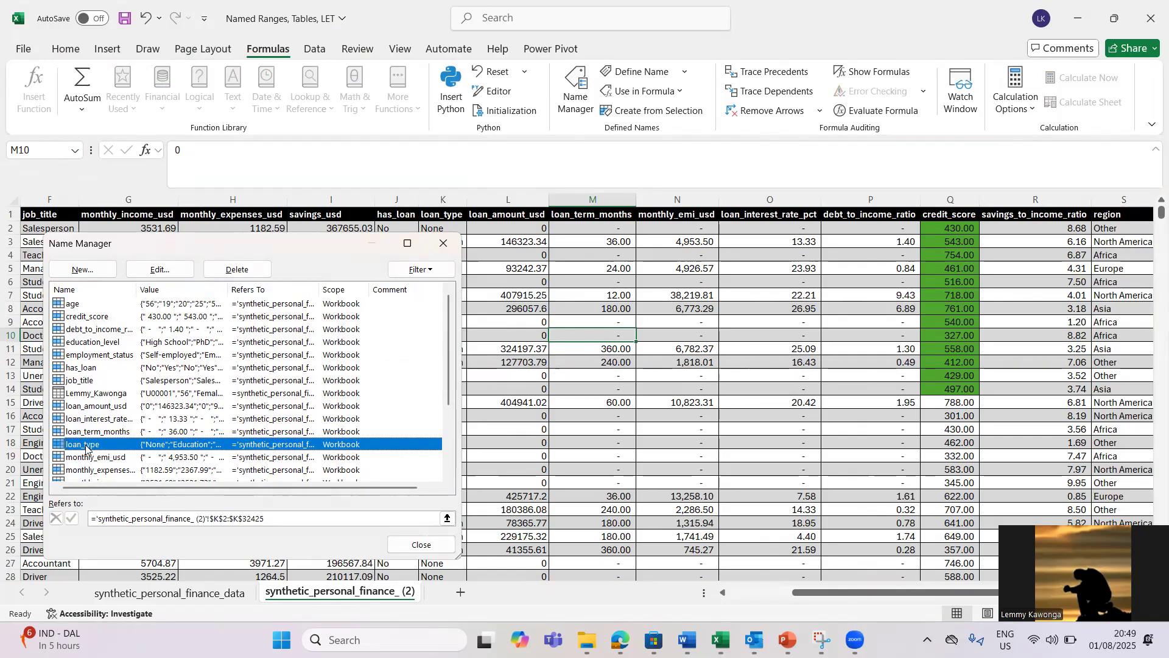
{"action": "left_click", "coordinate": [243, 271]}
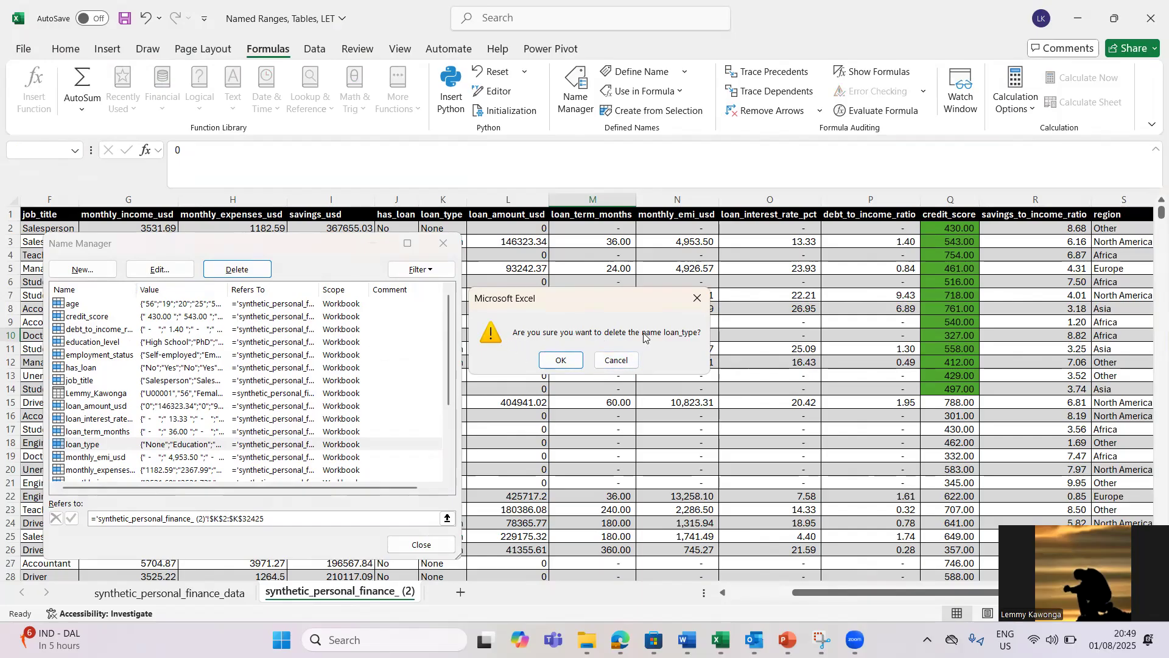
{"action": "left_click", "coordinate": [566, 359]}
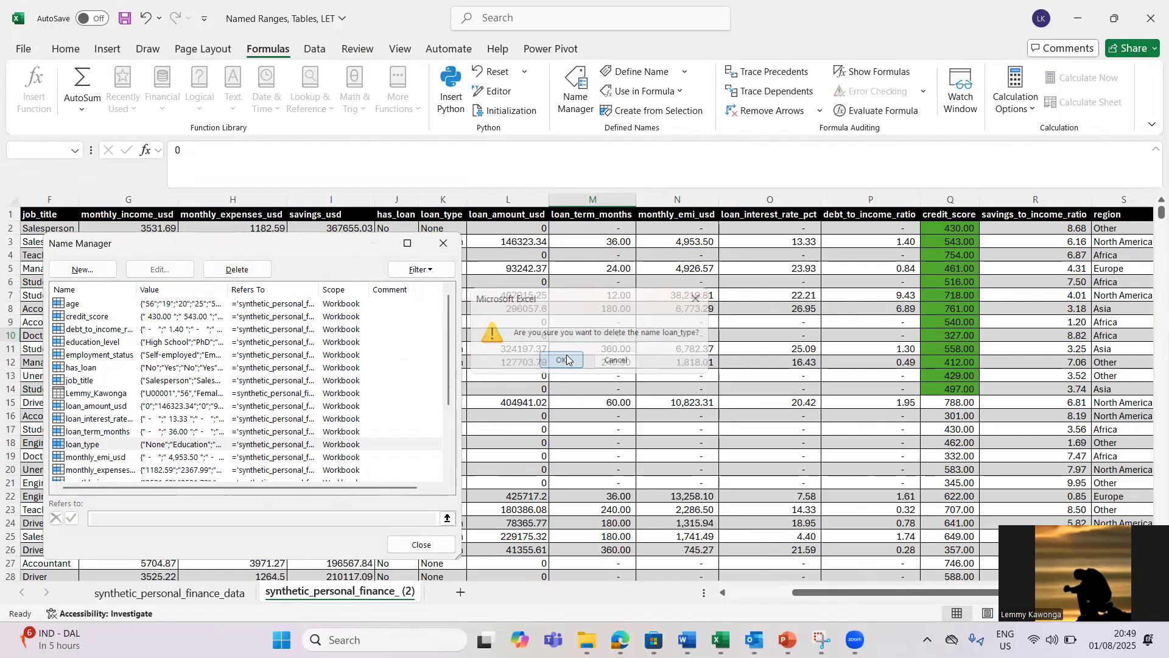
{"action": "left_click", "coordinate": [444, 252]}
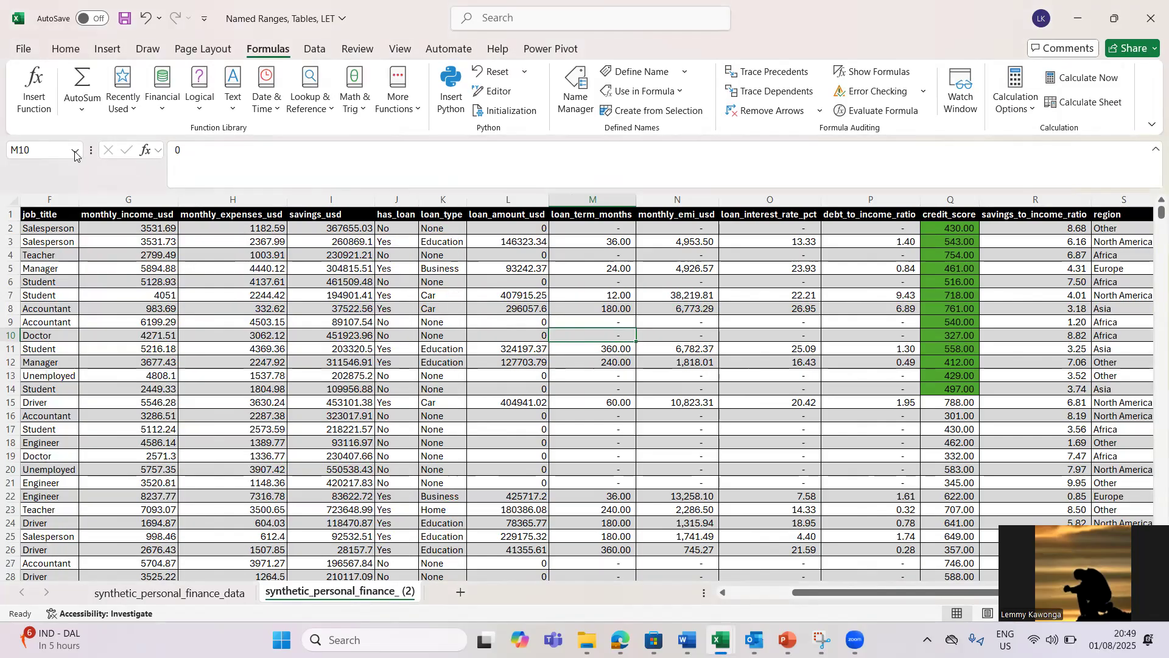
Step: Check the list of defined names for gender and loan_type
{"action": "left_click", "coordinate": [75, 152]}
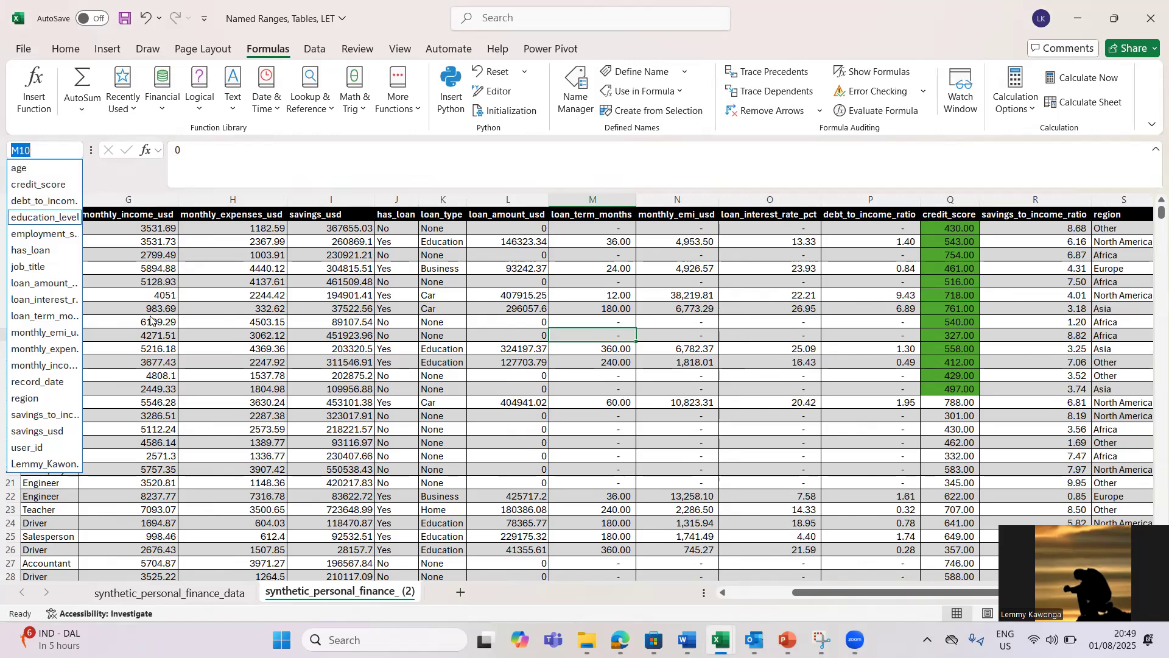
{"action": "left_click", "coordinate": [413, 385]}
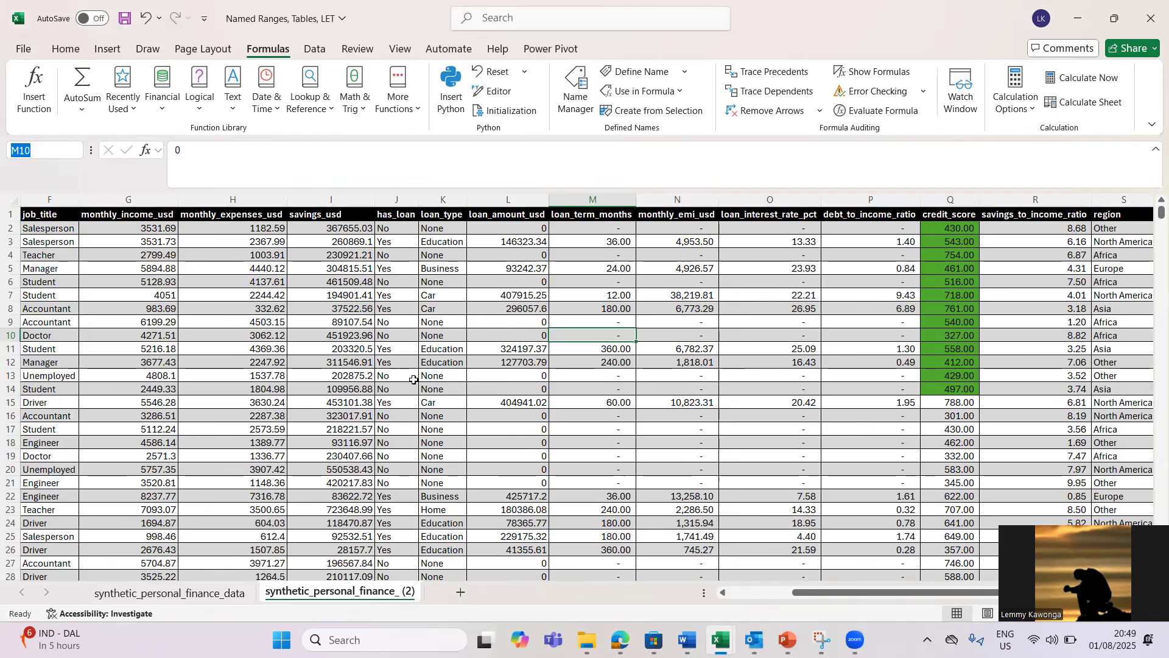
{"action": "left_click", "coordinate": [481, 401]}
Step: Widen column X in the Named Ranges area to fit its values and select cell X12
{"action": "left_click", "coordinate": [889, 426]}
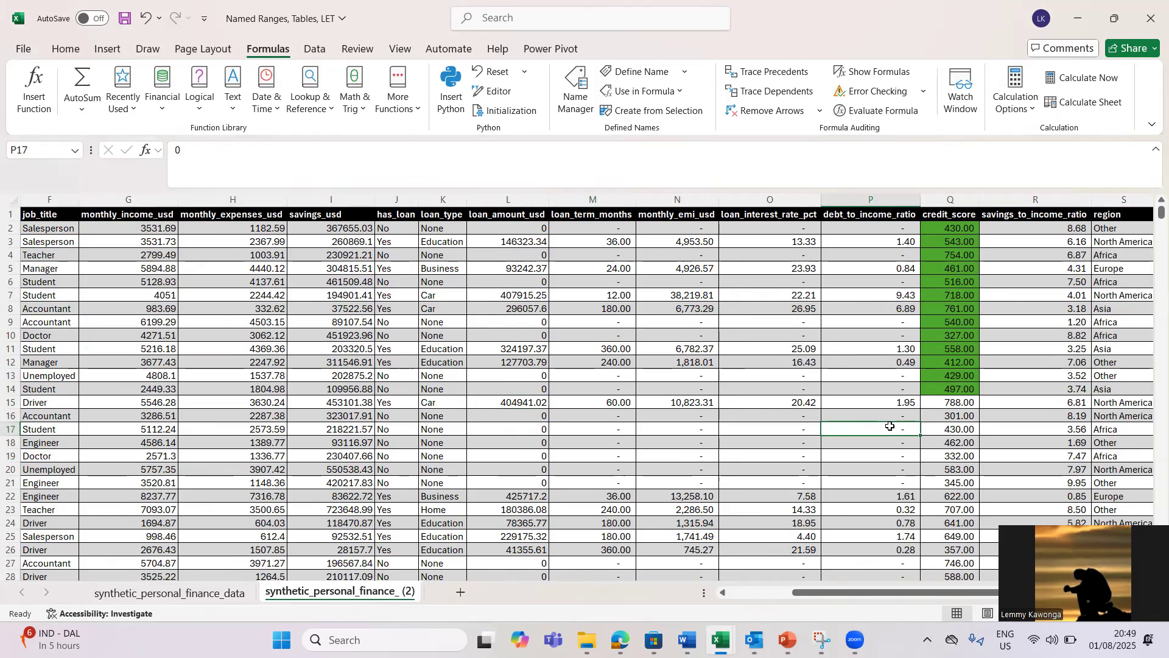
{"action": "key", "text": "Right"}
{"action": "key", "text": "Right"}
{"action": "key", "text": "Right"}
{"action": "key", "text": "Right"}
{"action": "key", "text": "Right"}
{"action": "key", "text": "Right"}
{"action": "key", "text": "Right"}
{"action": "key", "text": "Right"}
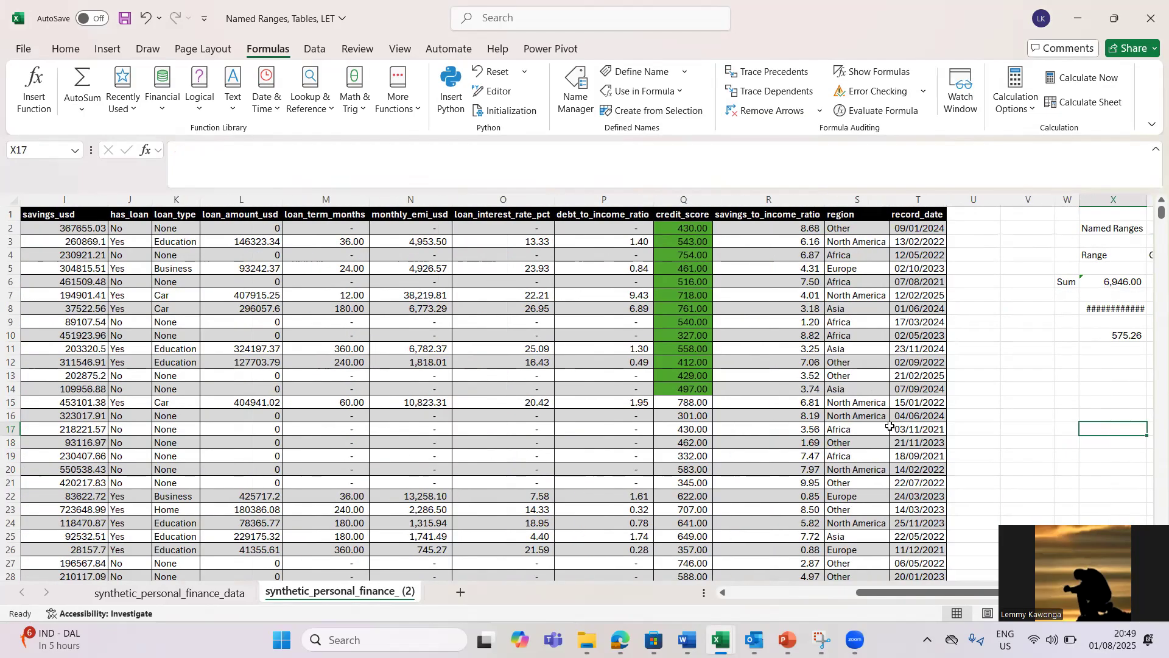
{"action": "key", "text": "Right"}
{"action": "key", "text": "Right"}
{"action": "key", "text": "Right"}
{"action": "left_click_drag", "start_coordinate": [964, 205], "coordinate": [972, 205]}
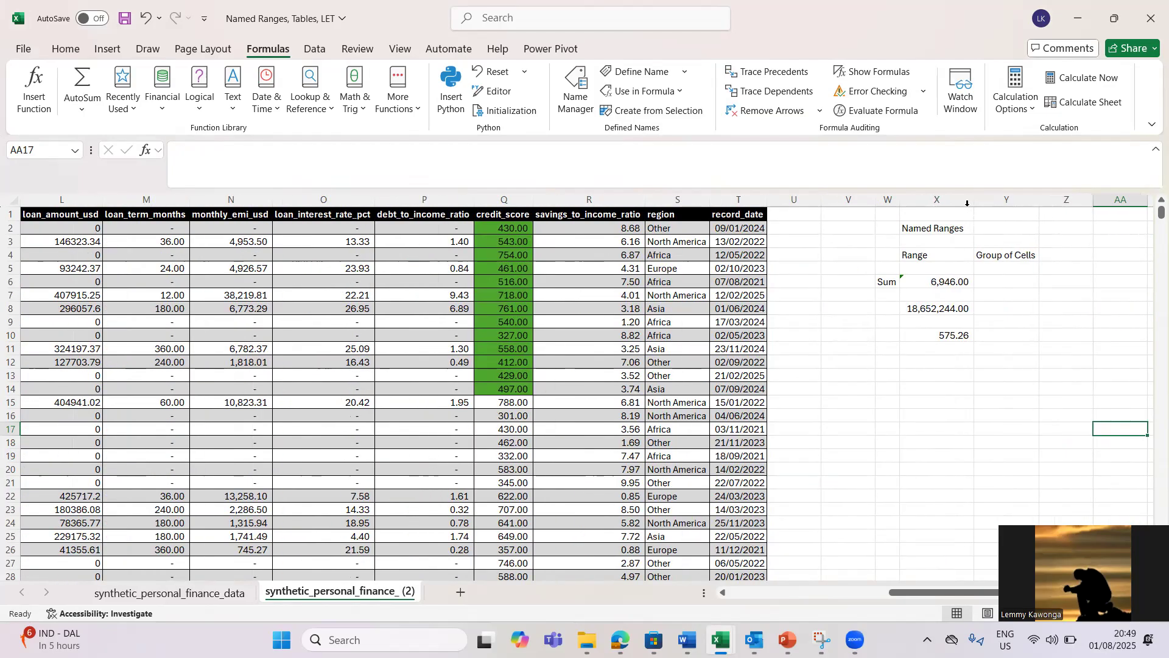
{"action": "left_click", "coordinate": [947, 365]}
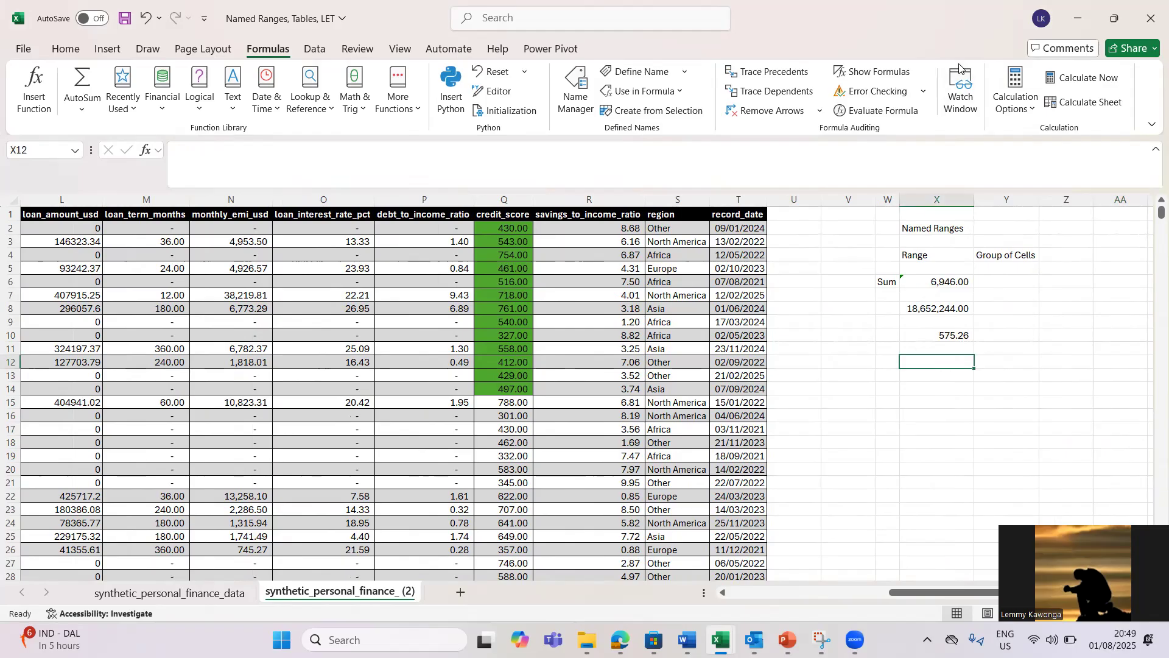